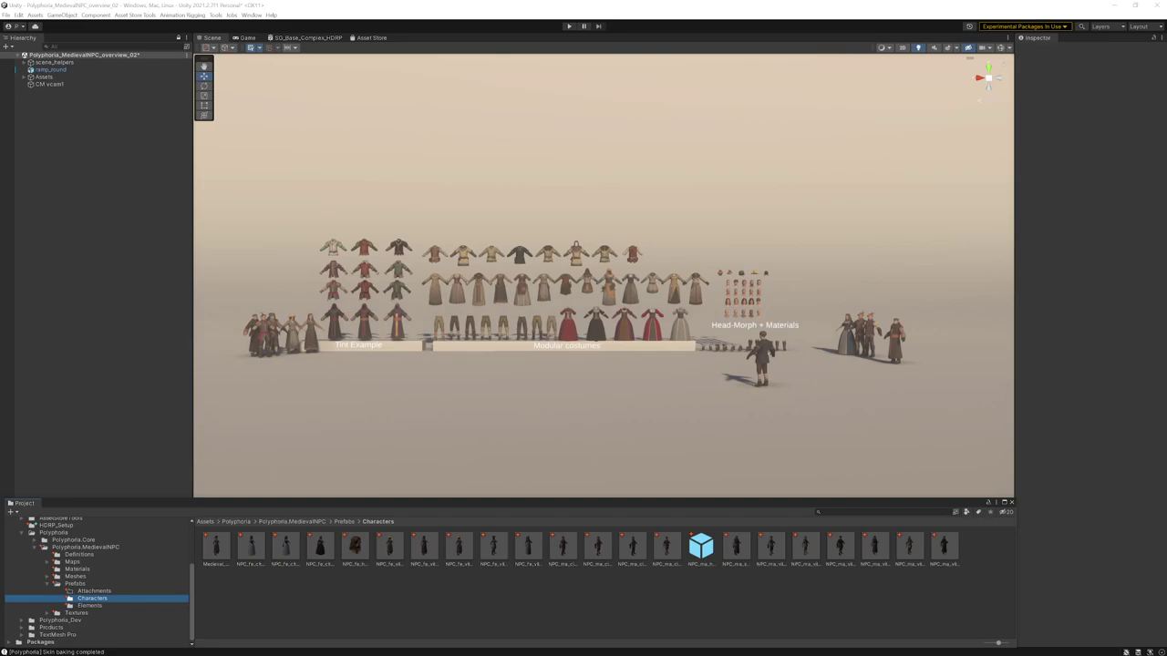
# Playtest the scene by running the character toward the NPC group and back past the costume displays, ending play mode at the end
pyautogui.hotkey('ctrl', 'p')
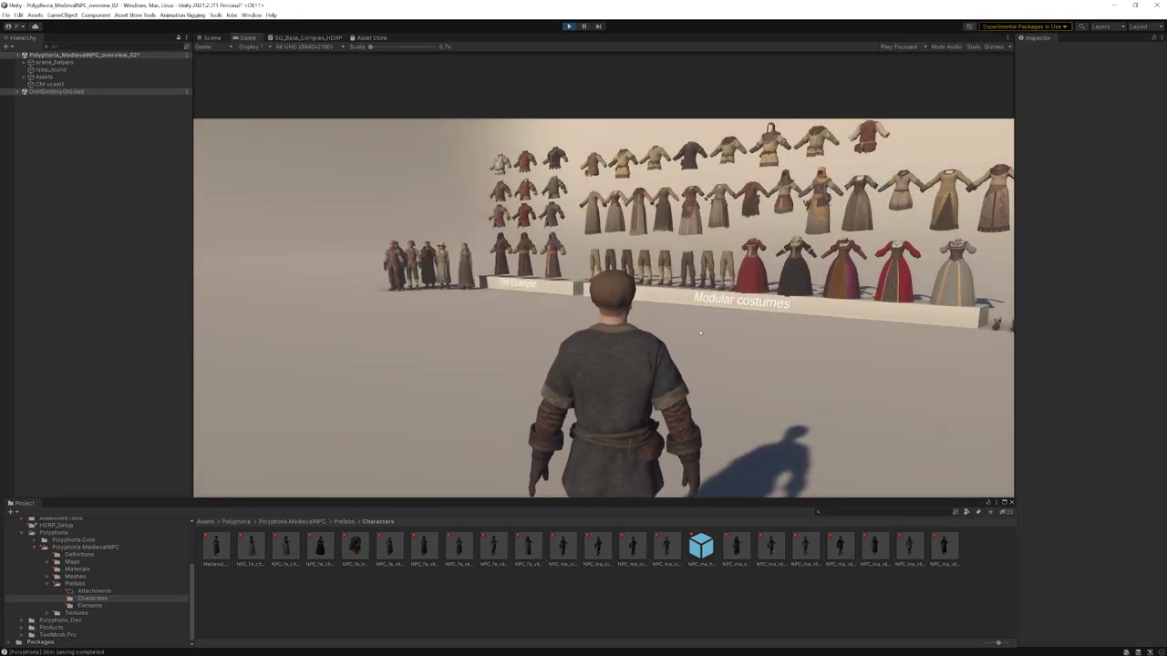
pyautogui.press('w')
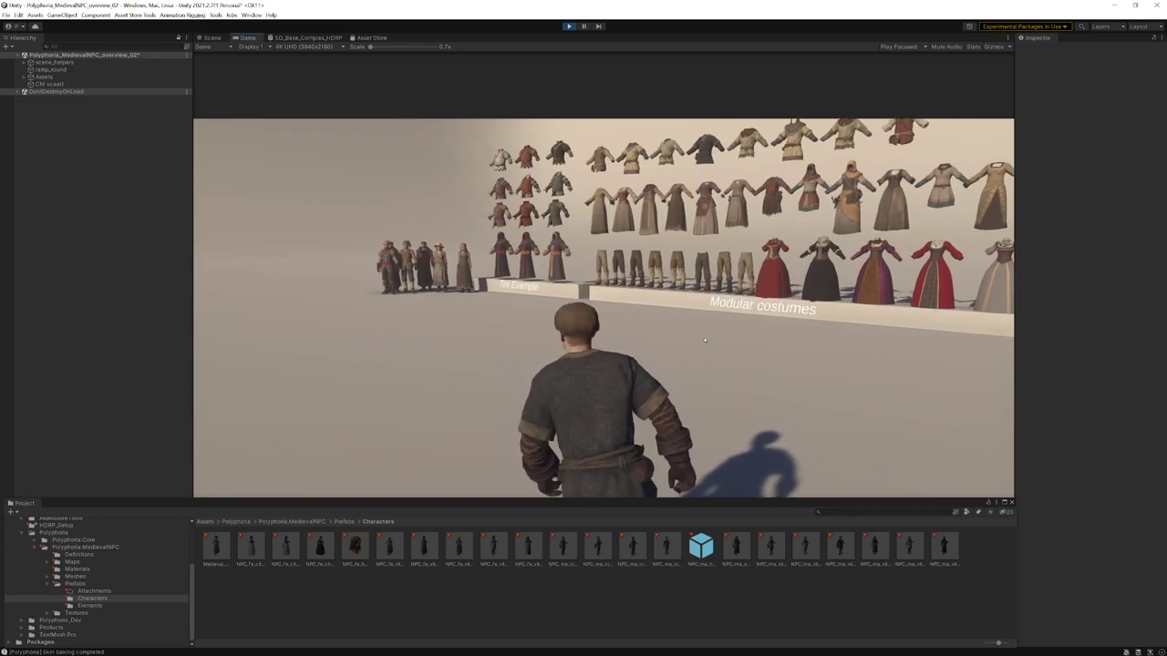
pyautogui.press('w')
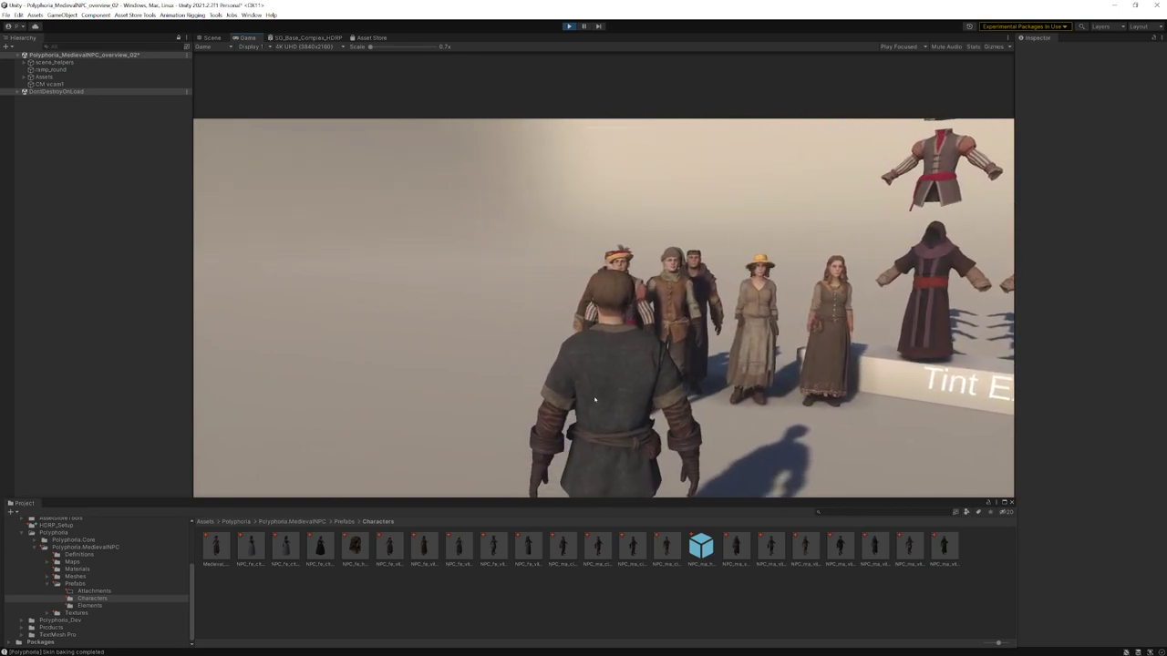
pyautogui.press('s')
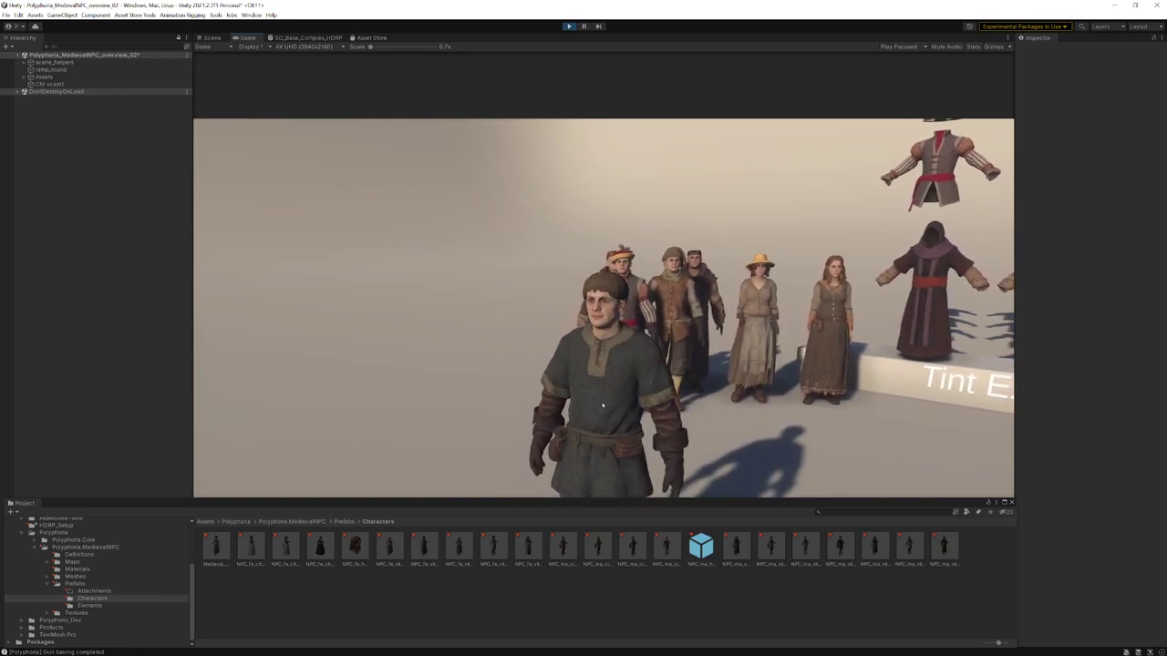
pyautogui.press('w')
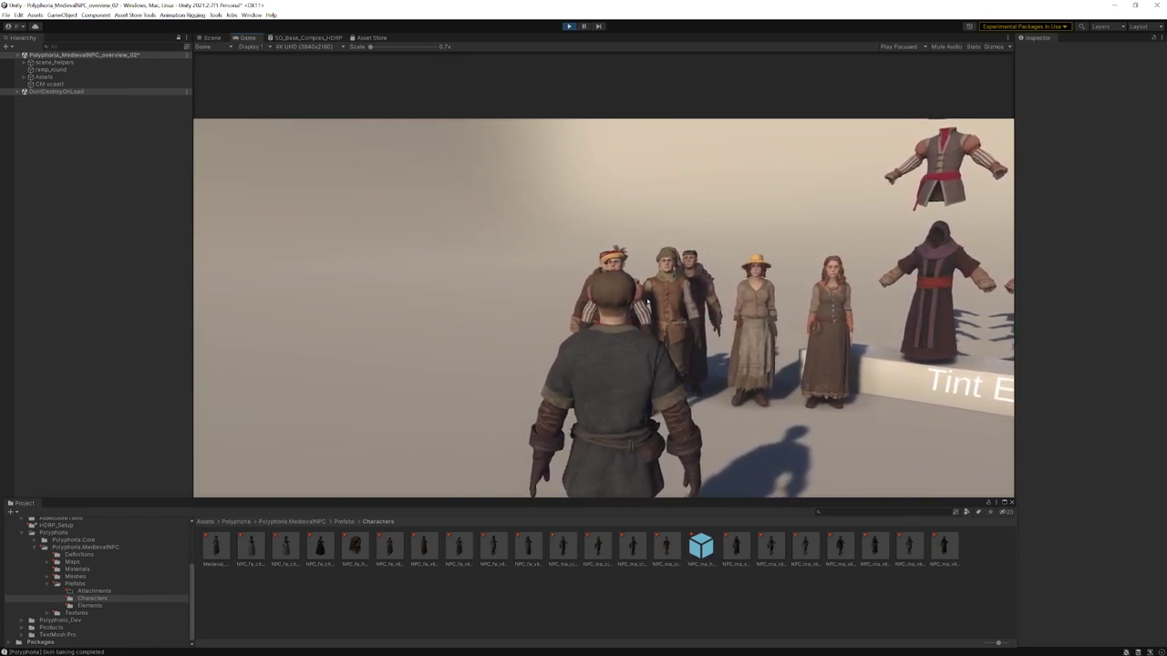
pyautogui.press('d')
pyautogui.press('d')
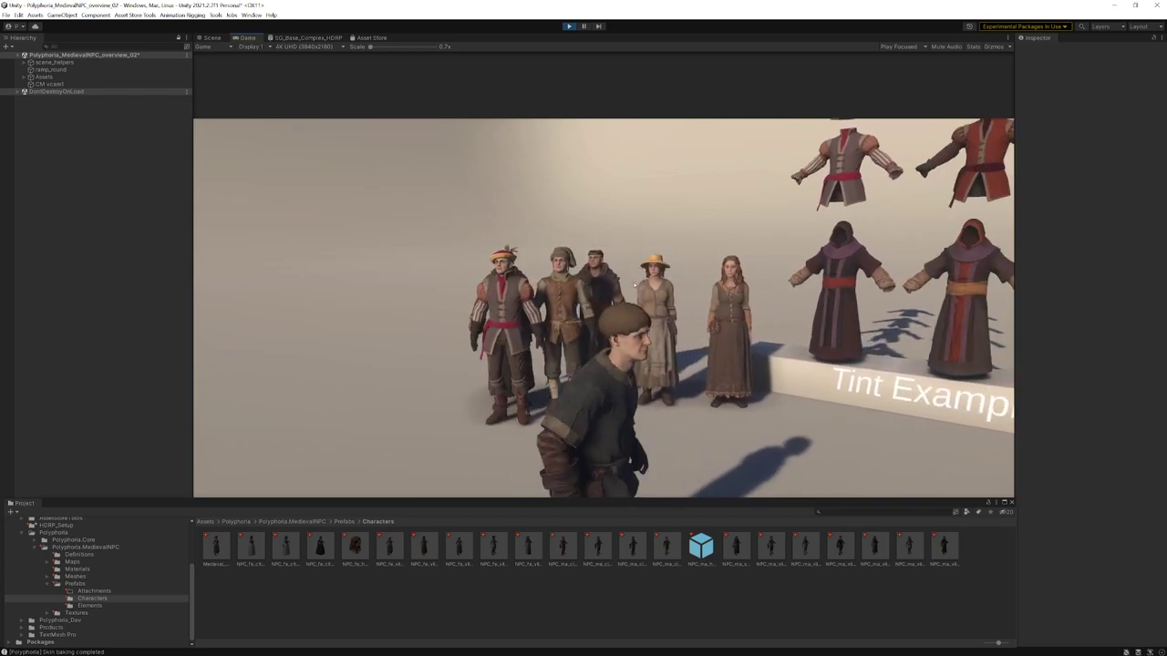
pyautogui.press('s')
pyautogui.press('d')
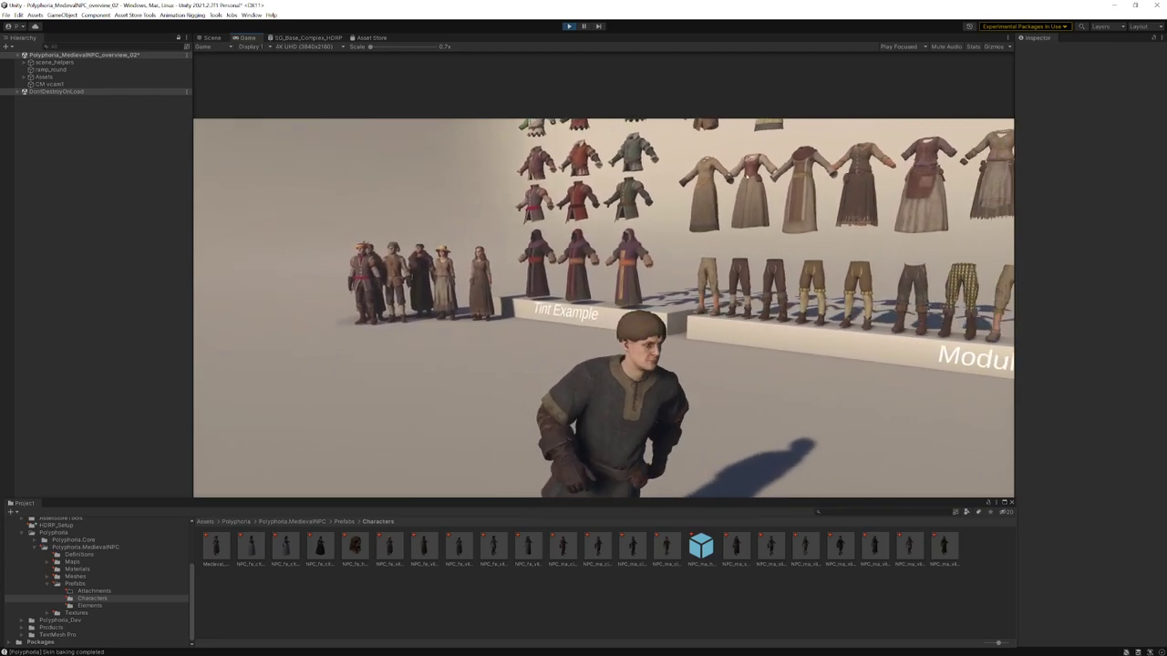
pyautogui.press('d')
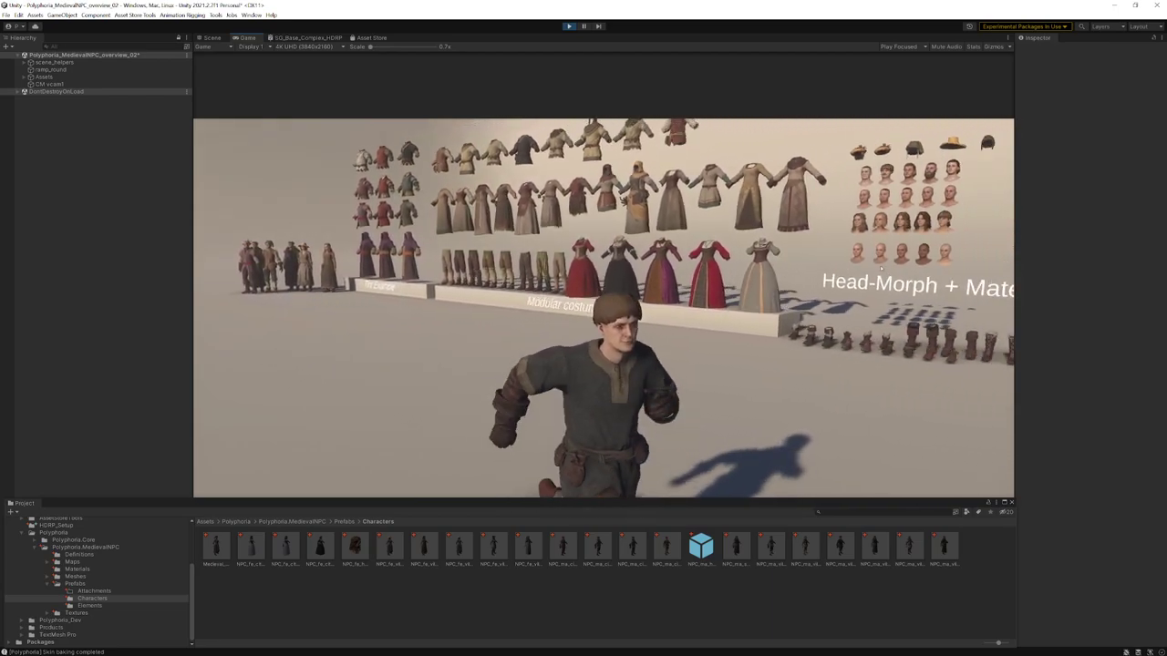
pyautogui.press('s')
pyautogui.click(568, 26)
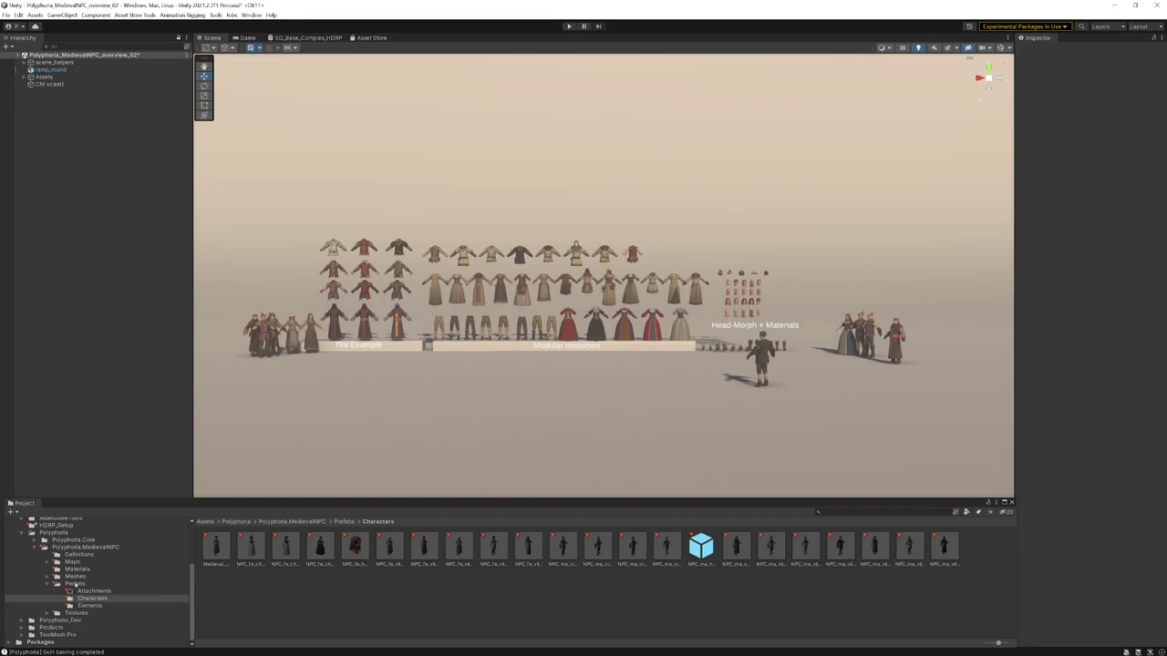
# Look through the Characters and Elements prefab folders and the Meshes subfolders of Polyphoria.MedievalNPC
pyautogui.click(92, 598)
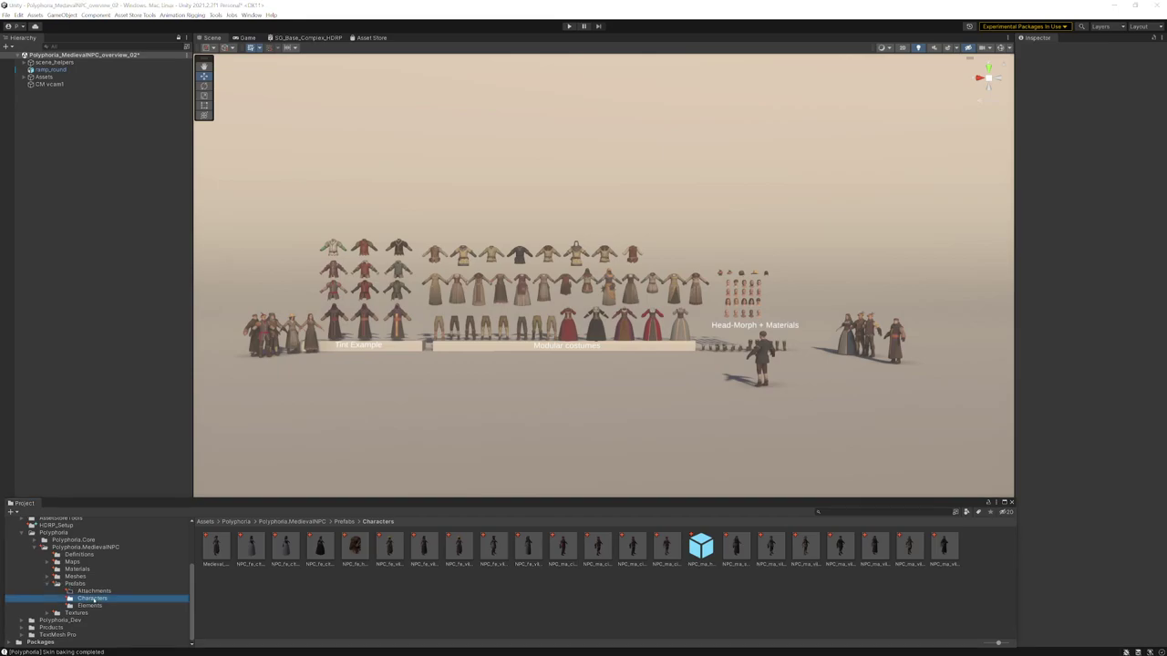
pyautogui.click(89, 605)
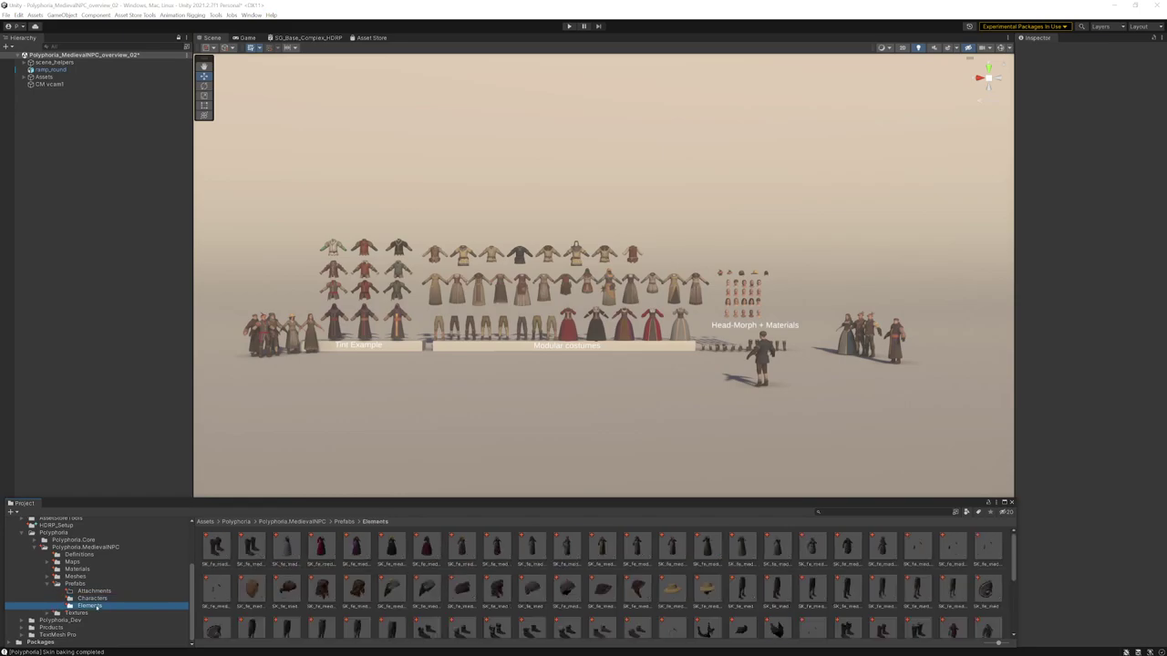
pyautogui.click(49, 577)
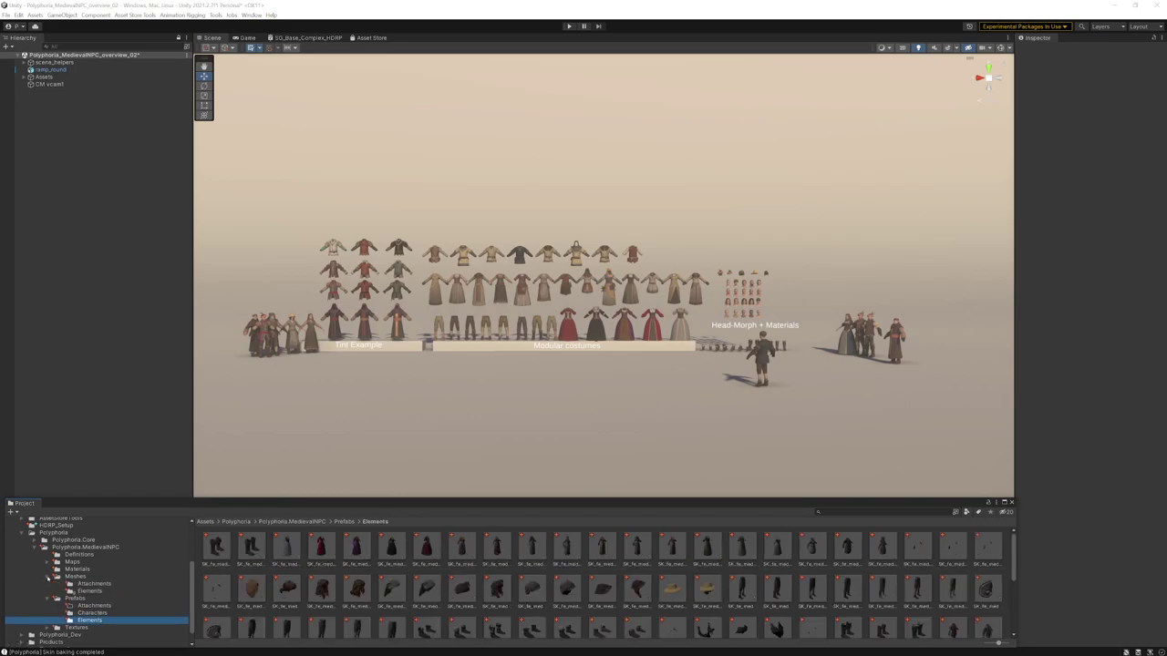
pyautogui.click(48, 577)
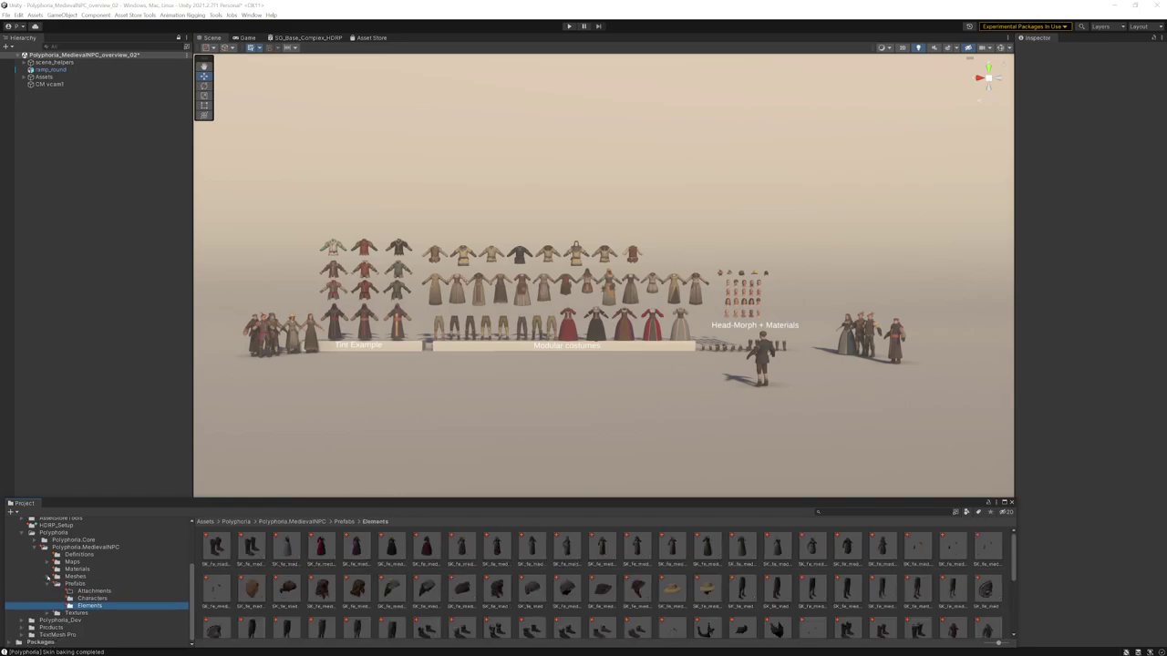
# Place the NPC_ma_citizen_01_a character prefab in front of the costume displays and widen the Inspector to show its modular parts
pyautogui.click(91, 599)
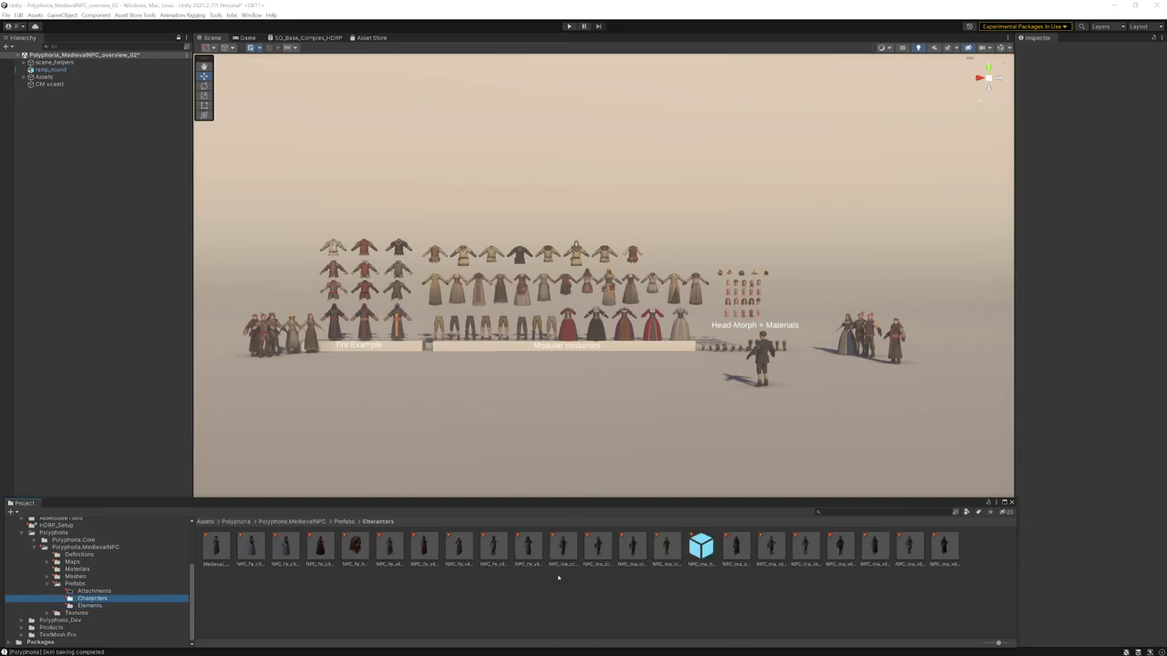
pyautogui.moveTo(563, 547); pyautogui.dragTo(567, 421)
pyautogui.scroll(3, 567, 421)
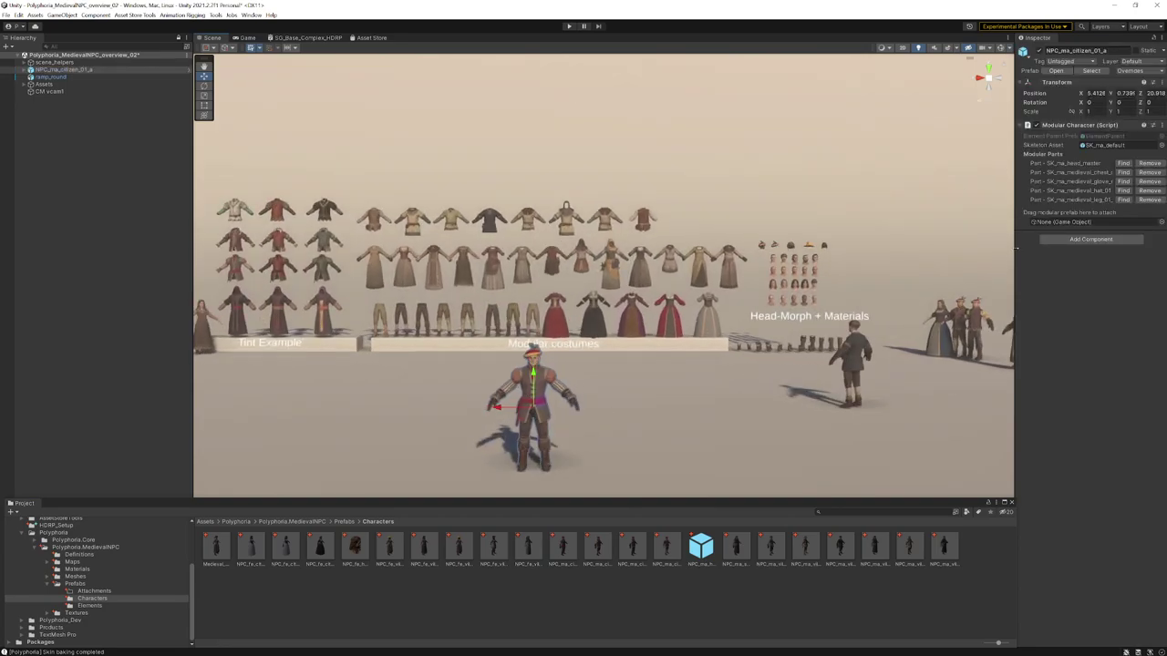
pyautogui.moveTo(1016, 247); pyautogui.dragTo(910, 246)
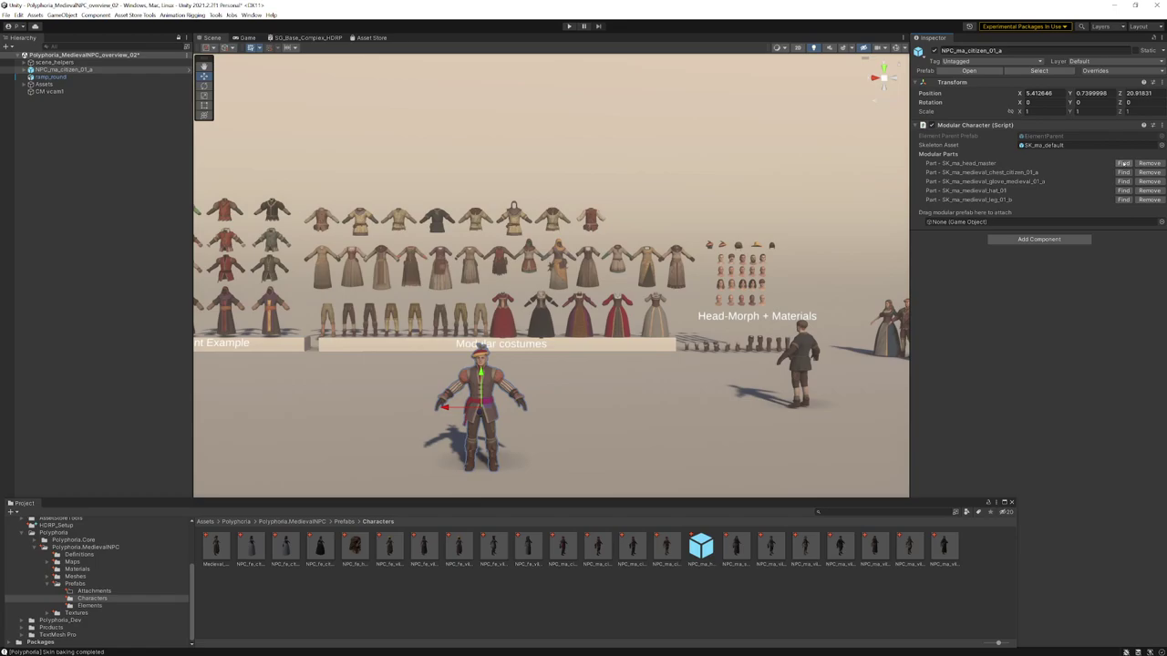
# Locate the citizen's SK_ma_head_master part in the project and place that prefab in the scene beside the character
pyautogui.click(1124, 163)
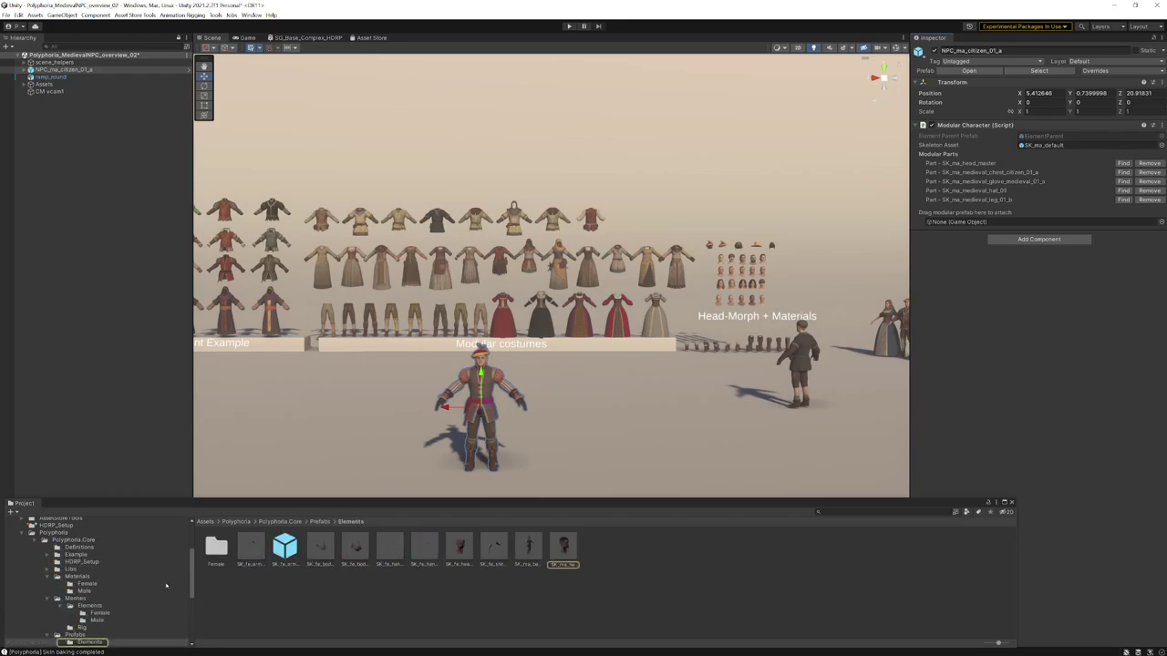
pyautogui.scroll(-3, 109, 596)
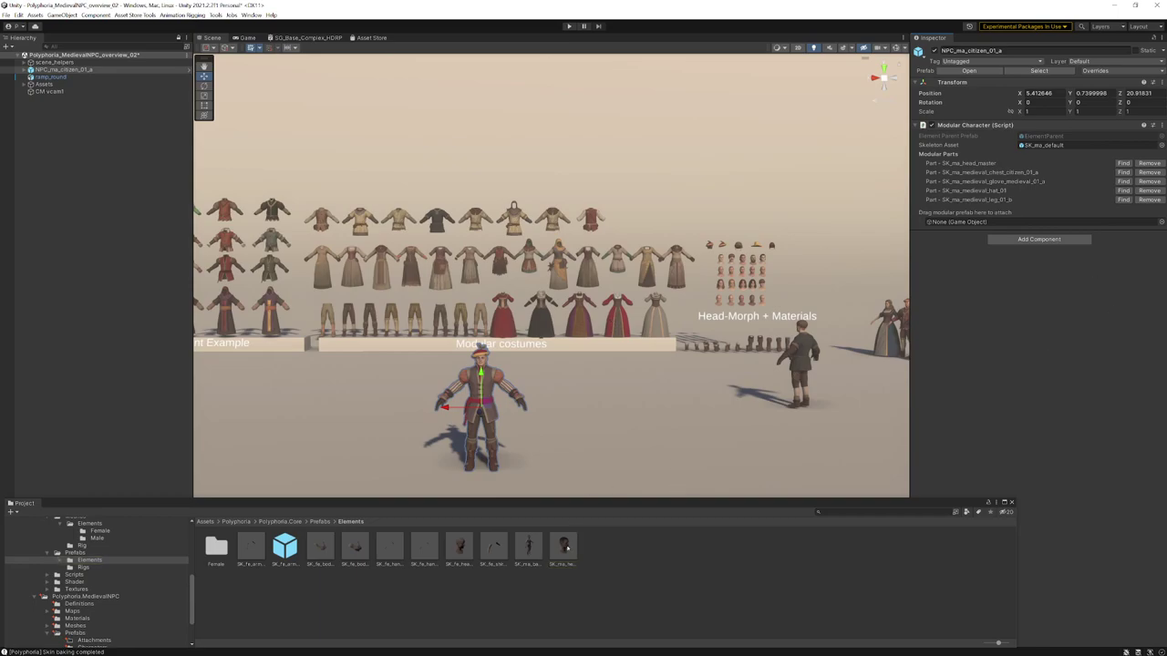
pyautogui.moveTo(564, 545); pyautogui.dragTo(570, 365)
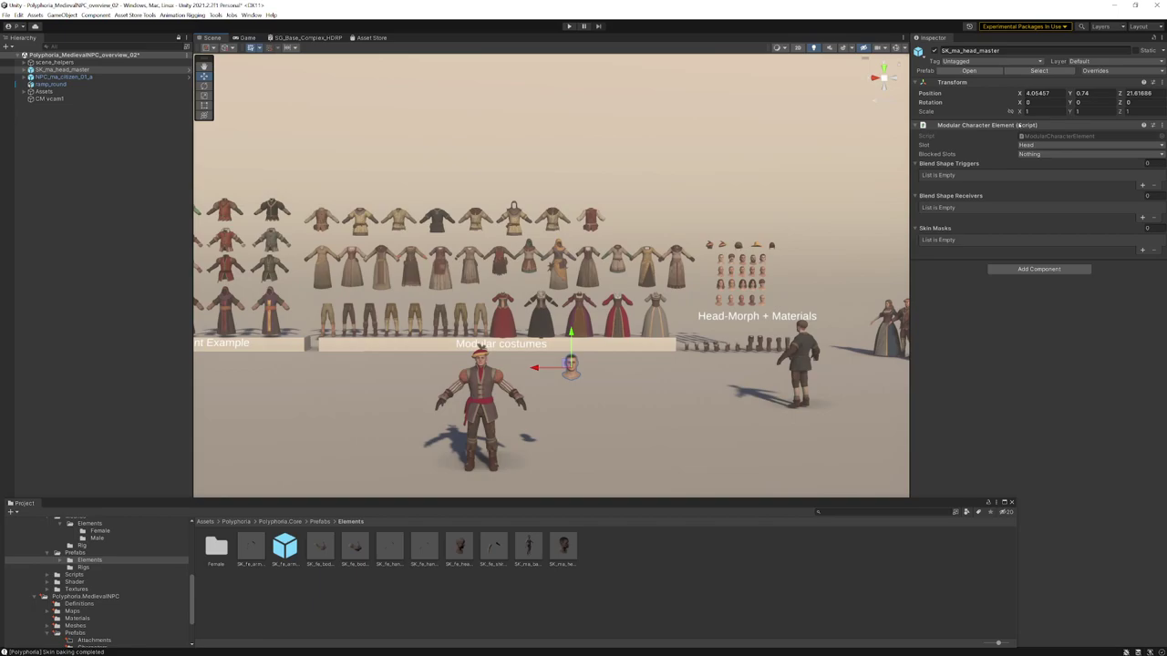
pyautogui.moveTo(676, 369); pyautogui.dragTo(630, 401, button='right')
pyautogui.press('w')
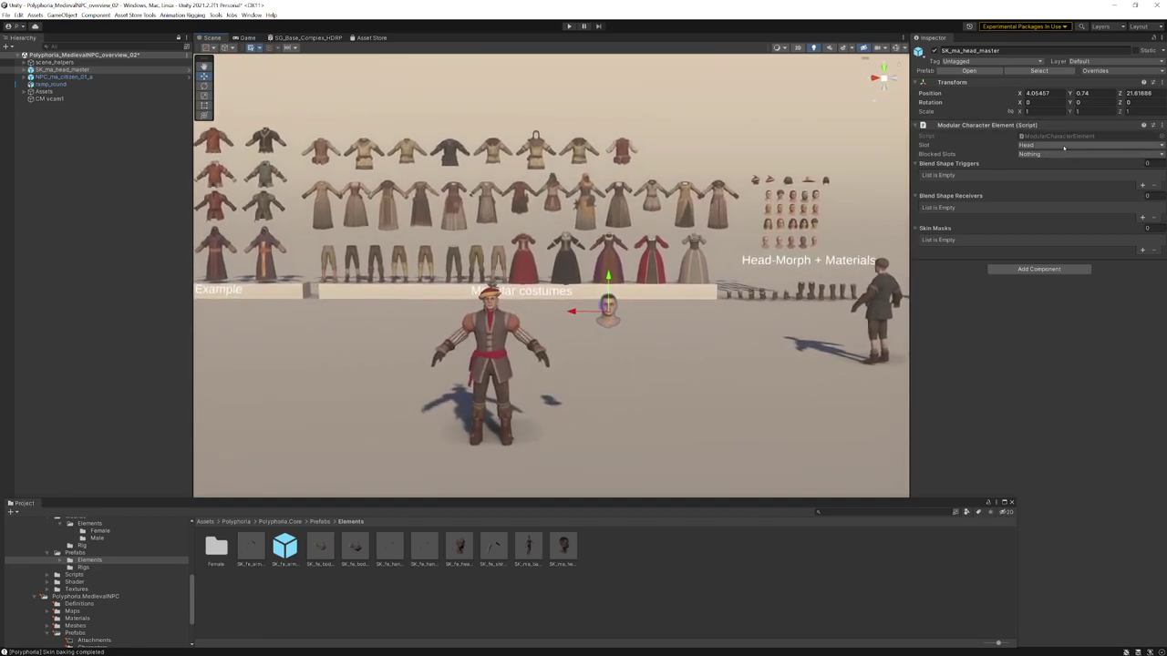
# Review the available Slot and Blocked Slots options of the head element without changing them
pyautogui.click(1064, 148)
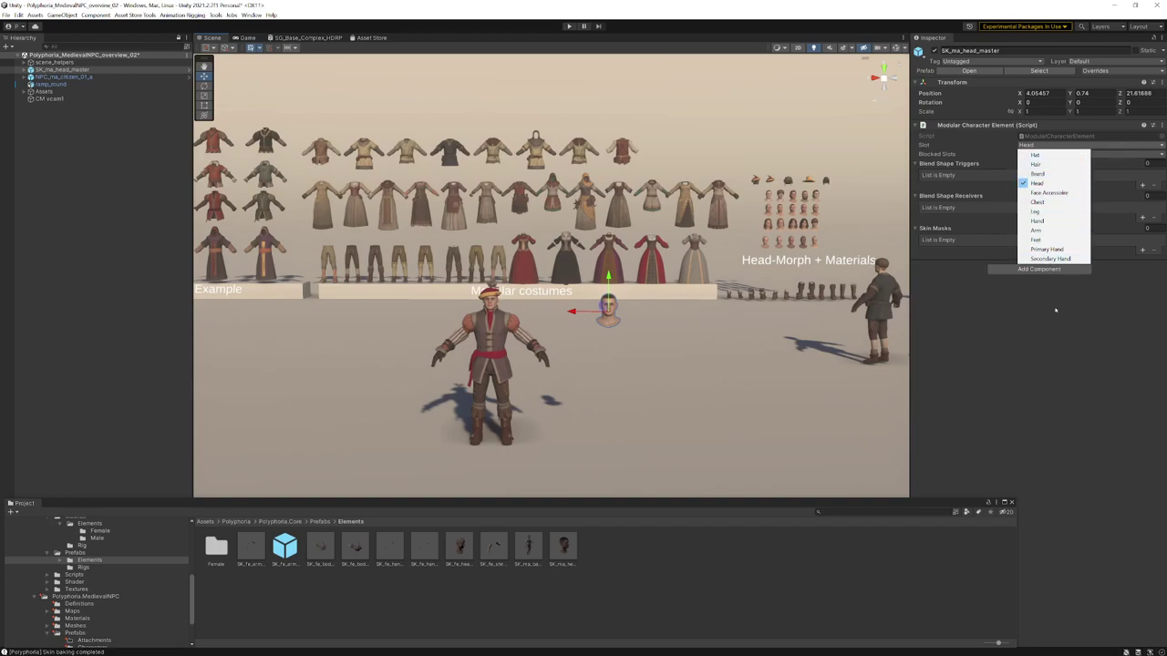
pyautogui.click(1047, 358)
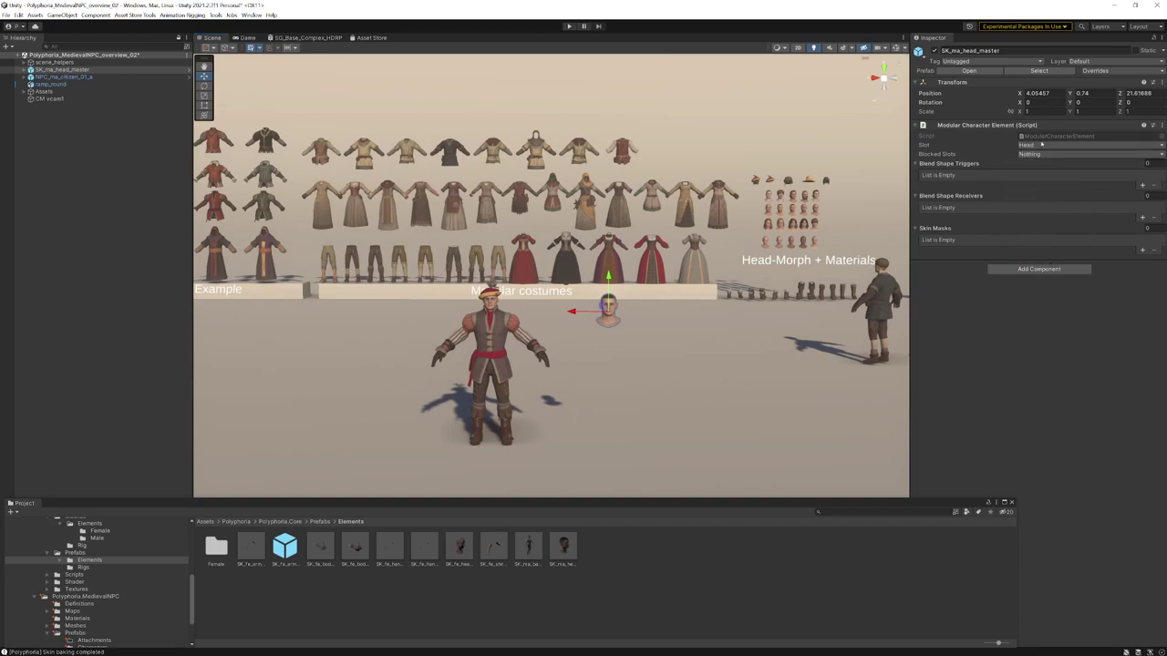
pyautogui.click(1106, 155)
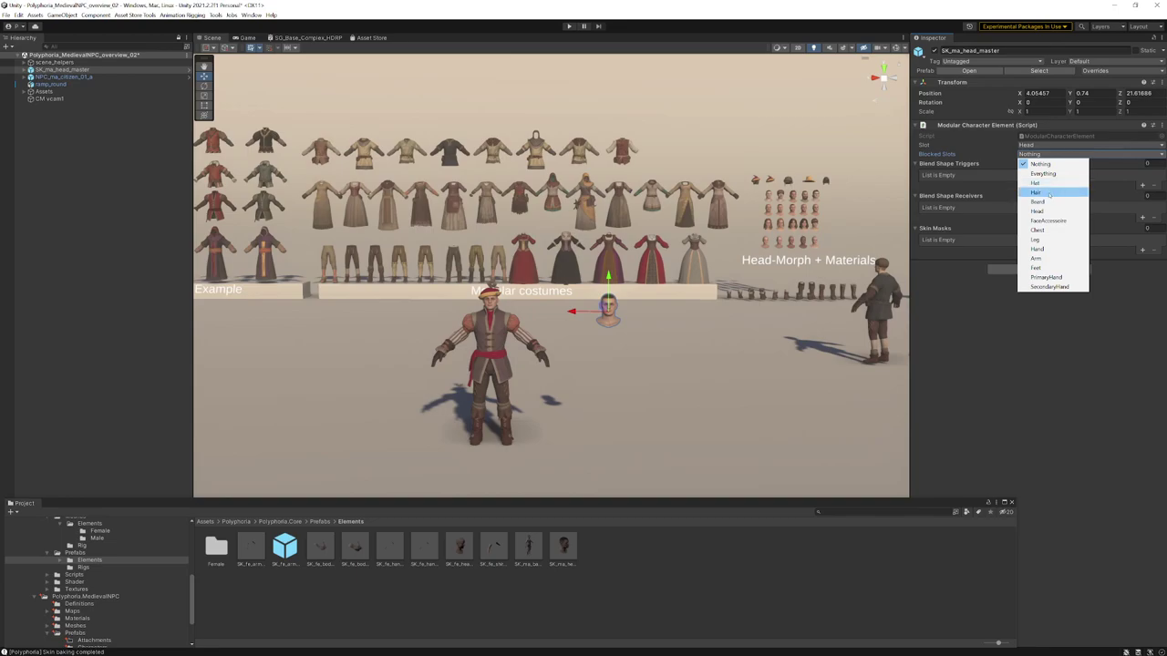
pyautogui.click(1021, 419)
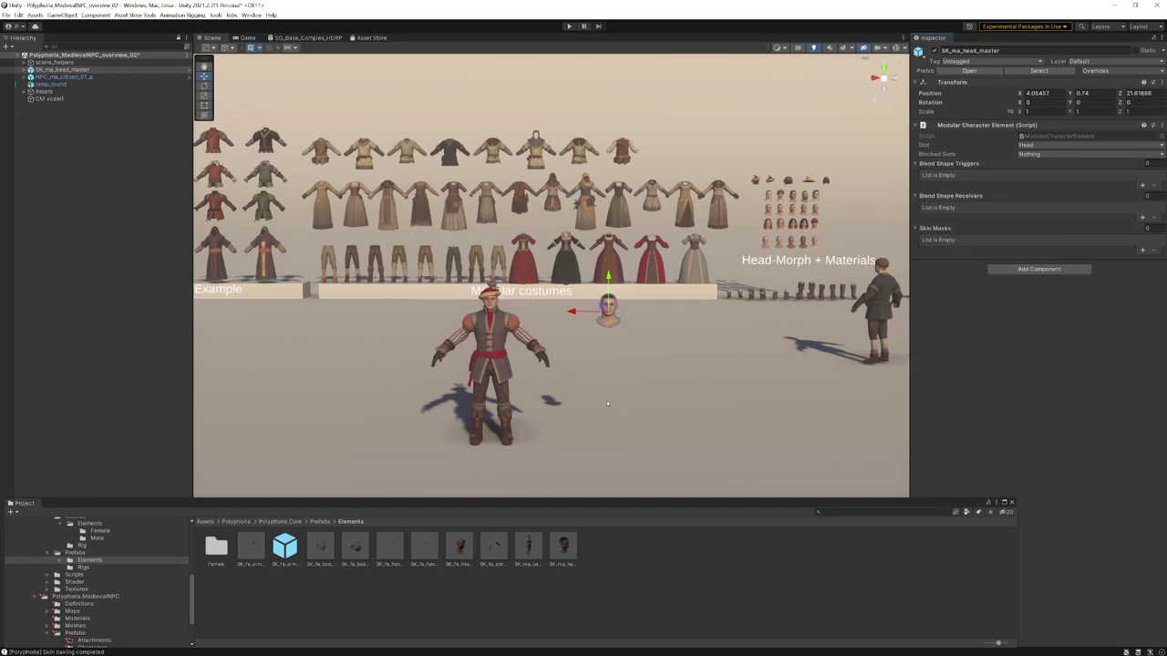
# Examine the citizen character up close and select its glove mesh to show the Skinned Mesh Renderer properties
pyautogui.scroll(6, 606, 400)
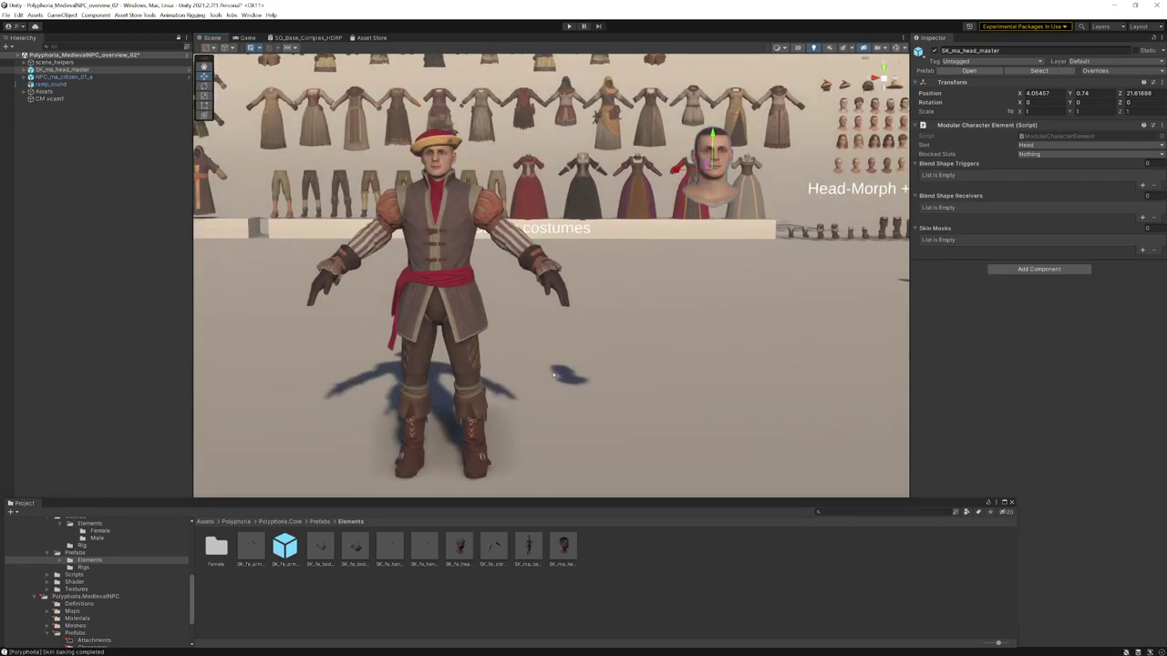
pyautogui.moveTo(554, 376); pyautogui.dragTo(652, 279, button='right')
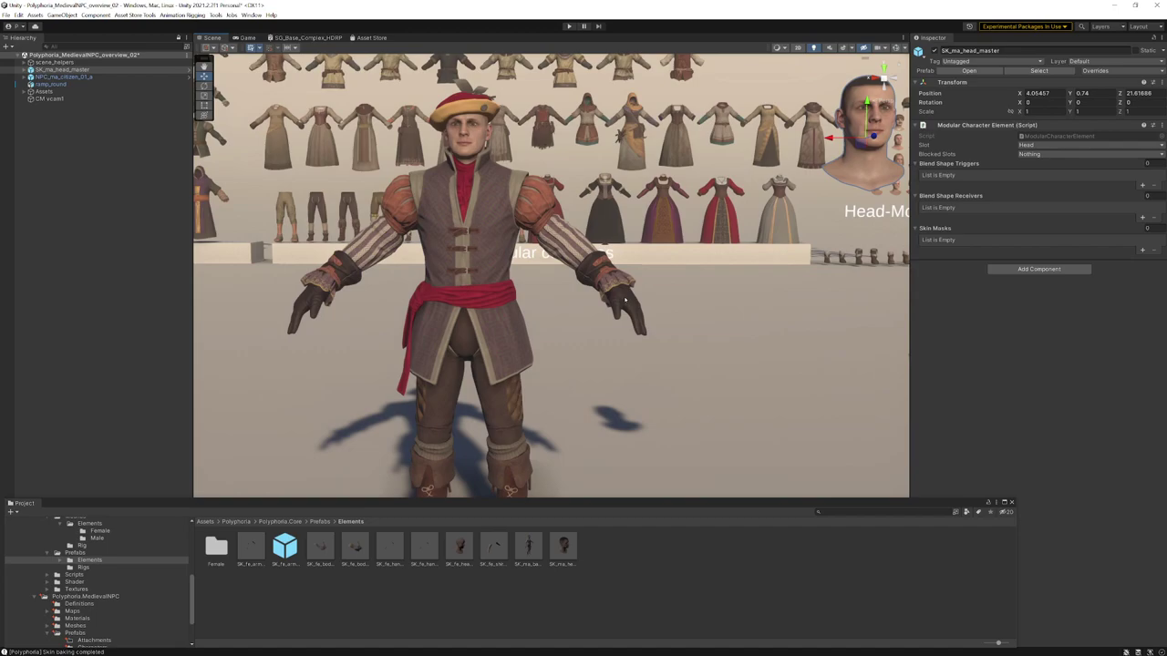
pyautogui.click(625, 299)
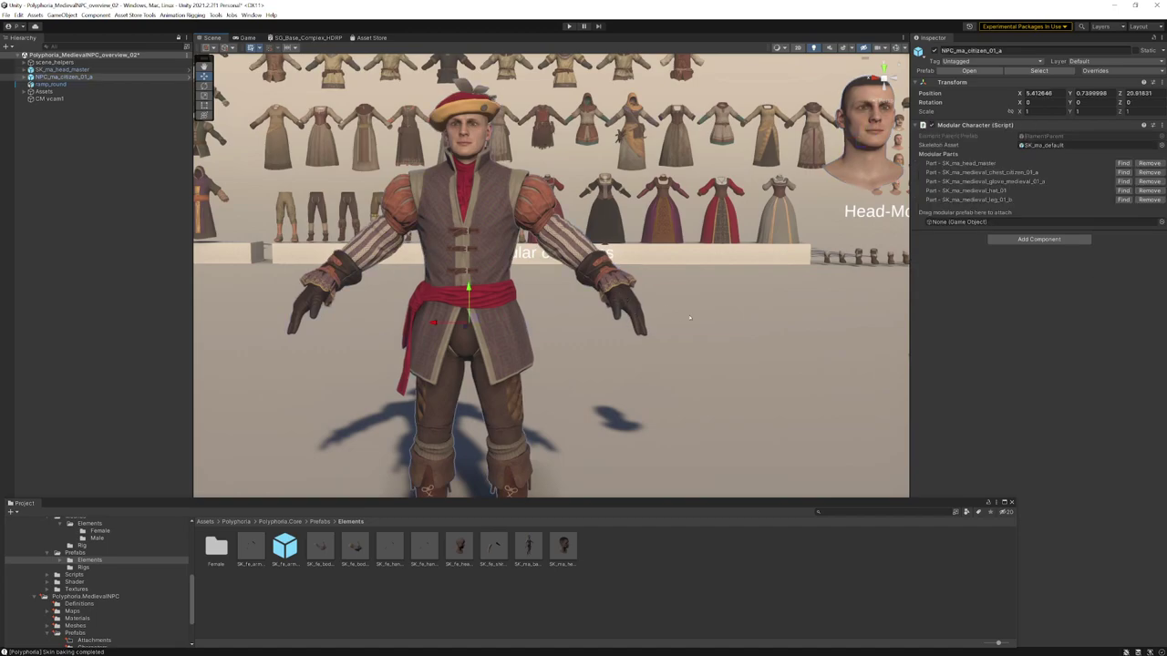
pyautogui.click(576, 240)
pyautogui.click(576, 240)
pyautogui.click(576, 240)
pyautogui.click(620, 297)
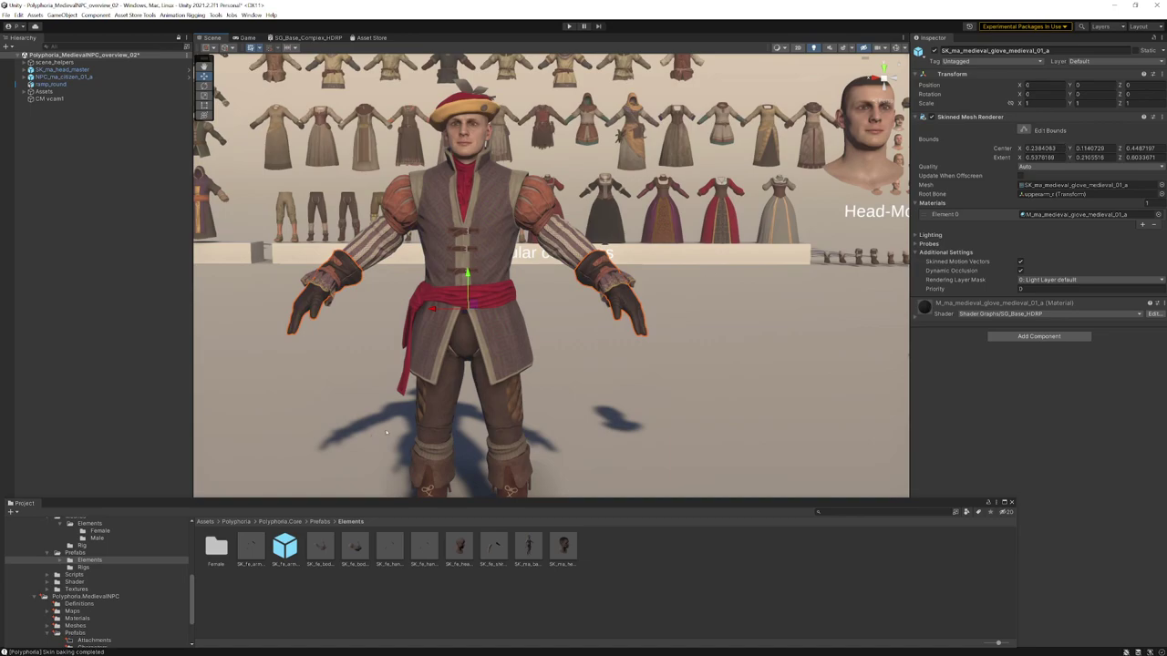
# Place the SK_ma_medieval_glove_medieval_01_a prefab from the MedievalNPC Elements folder in the scene beside the head
pyautogui.moveTo(219, 500); pyautogui.dragTo(220, 371)
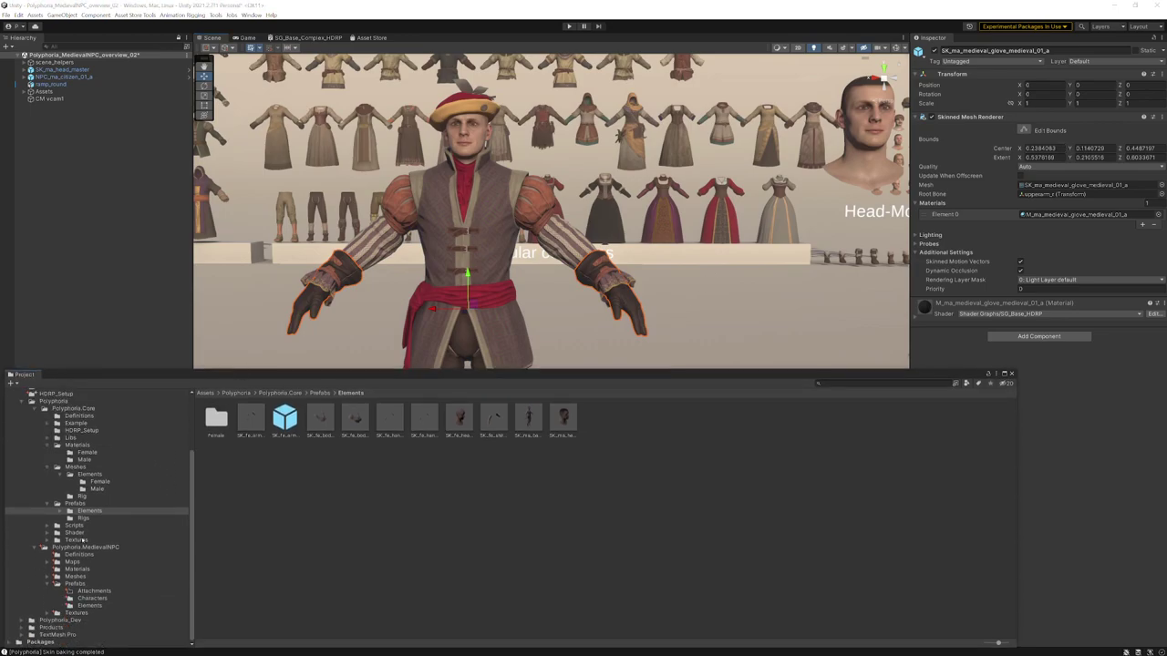
pyautogui.click(89, 606)
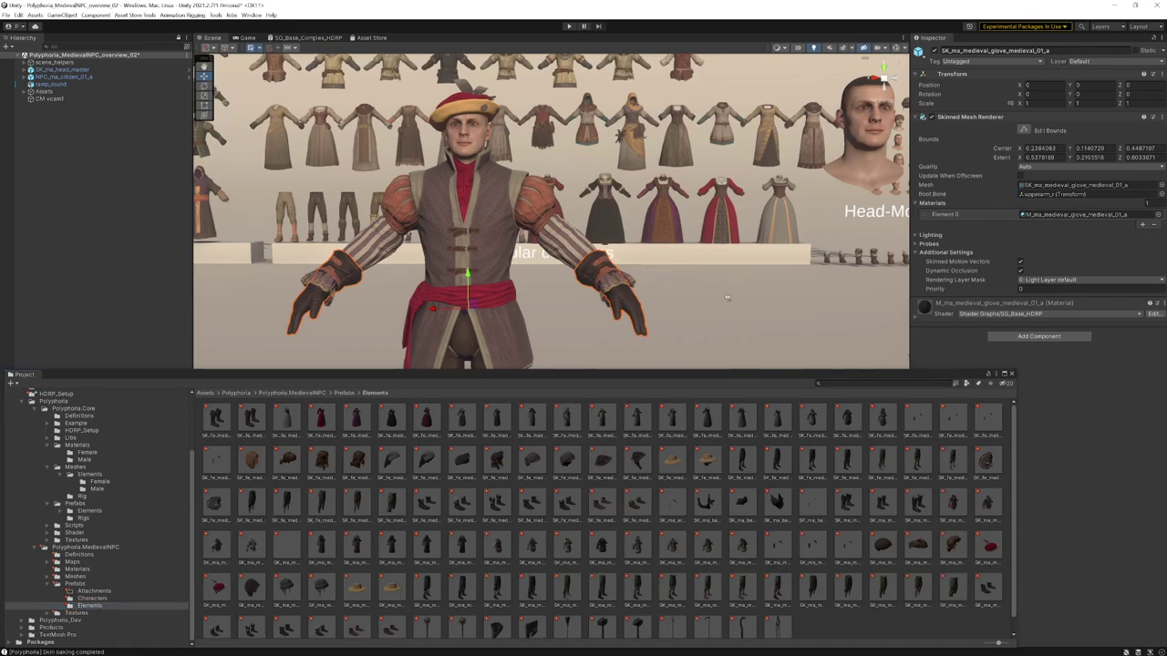
pyautogui.moveTo(565, 290); pyautogui.dragTo(582, 338, button='right')
pyautogui.scroll(-3, 581, 337)
pyautogui.click(777, 536)
pyautogui.moveTo(777, 545); pyautogui.dragTo(720, 246)
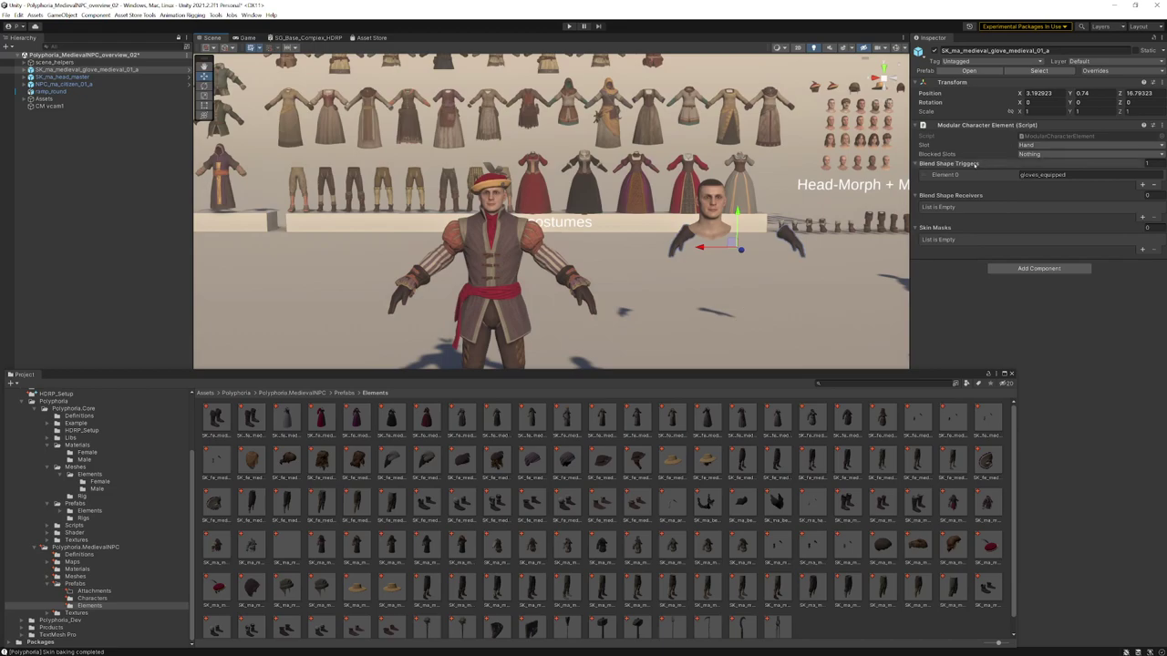
# Inspect the glove element's gloves_equipped blend shape trigger and delete the separate gloves from the scene
pyautogui.click(1042, 174)
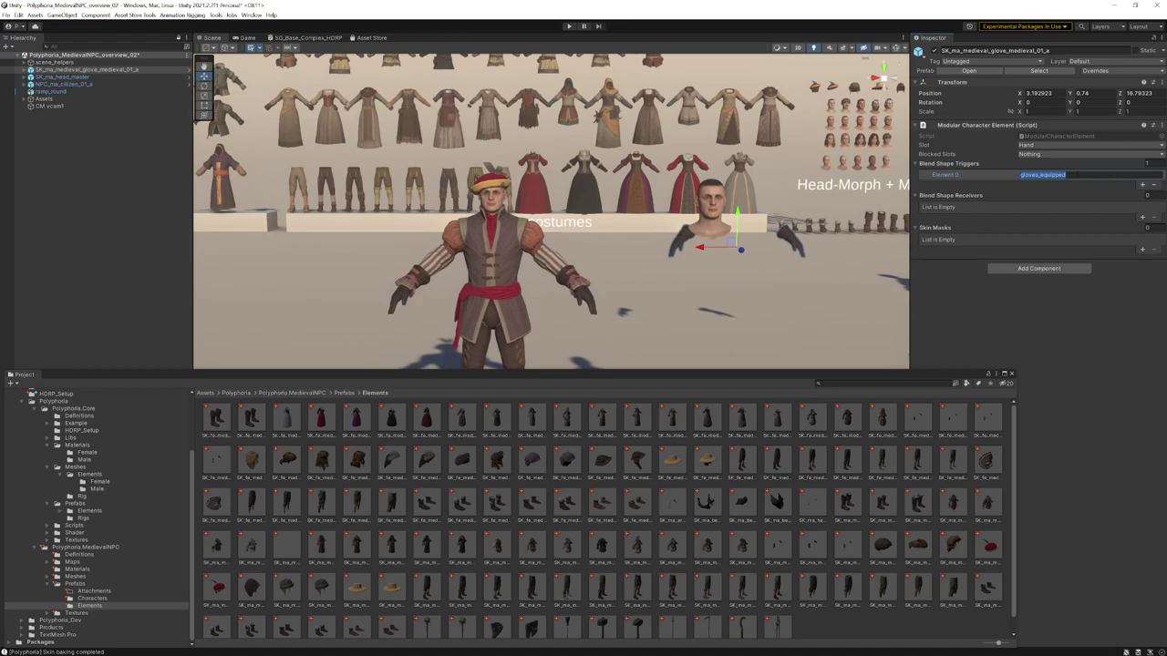
pyautogui.click(791, 246)
pyautogui.click(795, 240)
pyautogui.press('Delete')
# Set the gloves-equipped blend shape of the citizen's chest mesh to 100
pyautogui.click(551, 259)
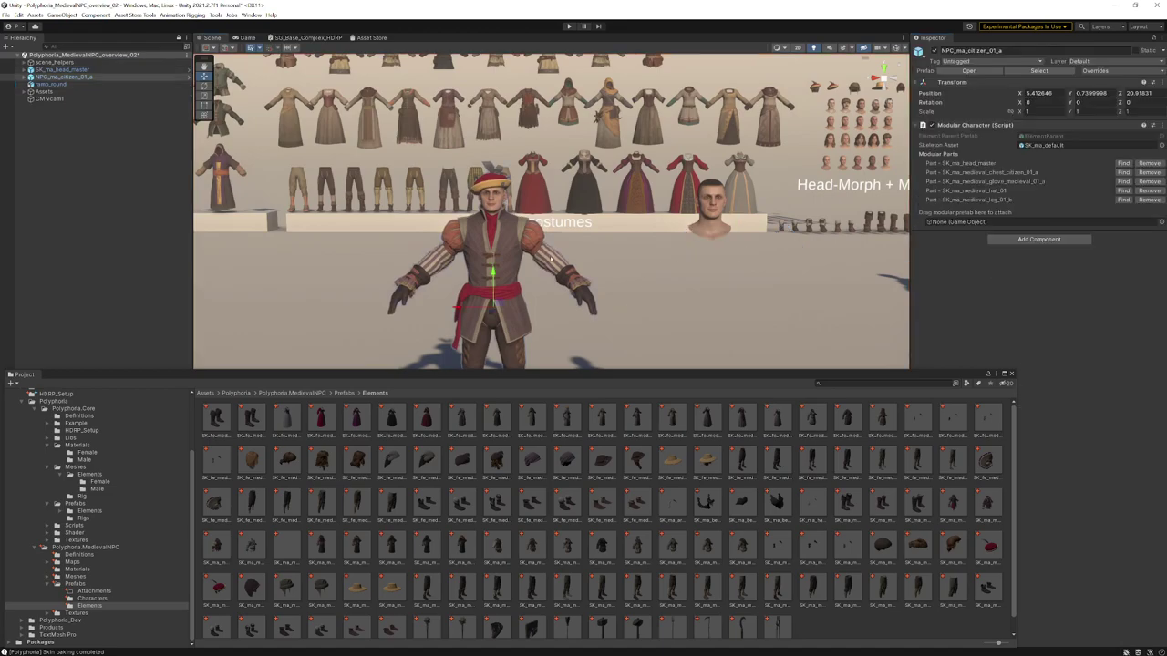
pyautogui.click(551, 259)
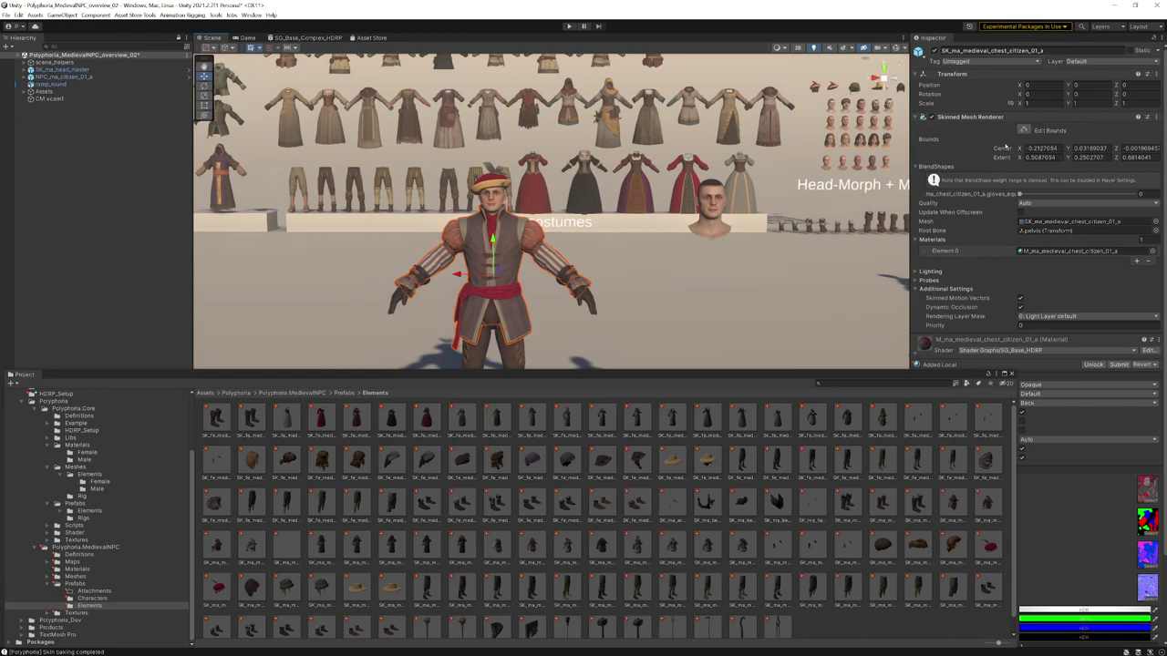
pyautogui.moveTo(1024, 194); pyautogui.dragTo(1147, 195)
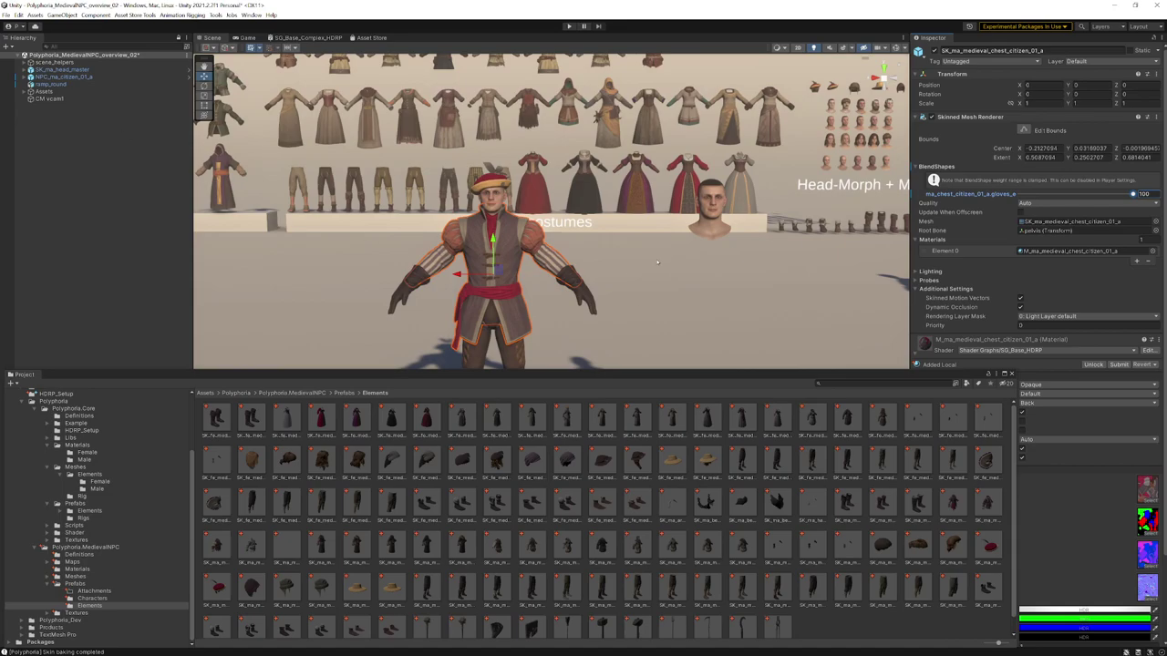
# Set the gloves-equipped blend shape of the citizen's chest mesh back to 0
pyautogui.scroll(-10, 656, 263)
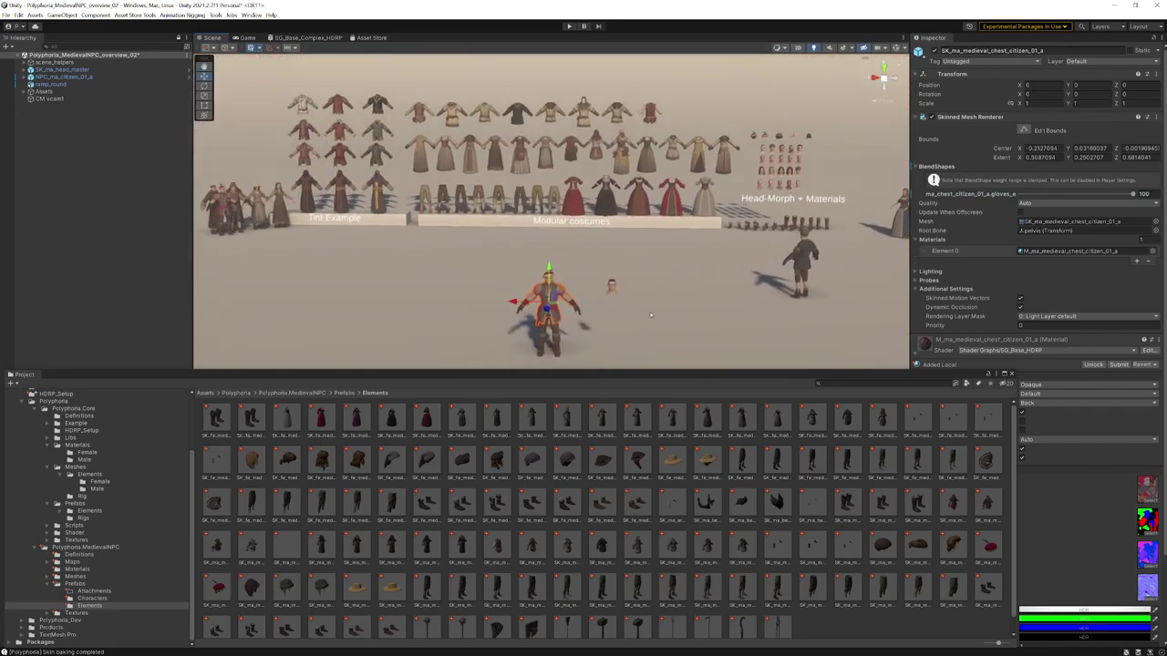
pyautogui.click(551, 319)
pyautogui.moveTo(655, 247); pyautogui.dragTo(629, 261, button='right')
pyautogui.moveTo(558, 290); pyautogui.dragTo(658, 224)
pyautogui.moveTo(659, 223); pyautogui.dragTo(599, 127, button='right')
pyautogui.click(1124, 173)
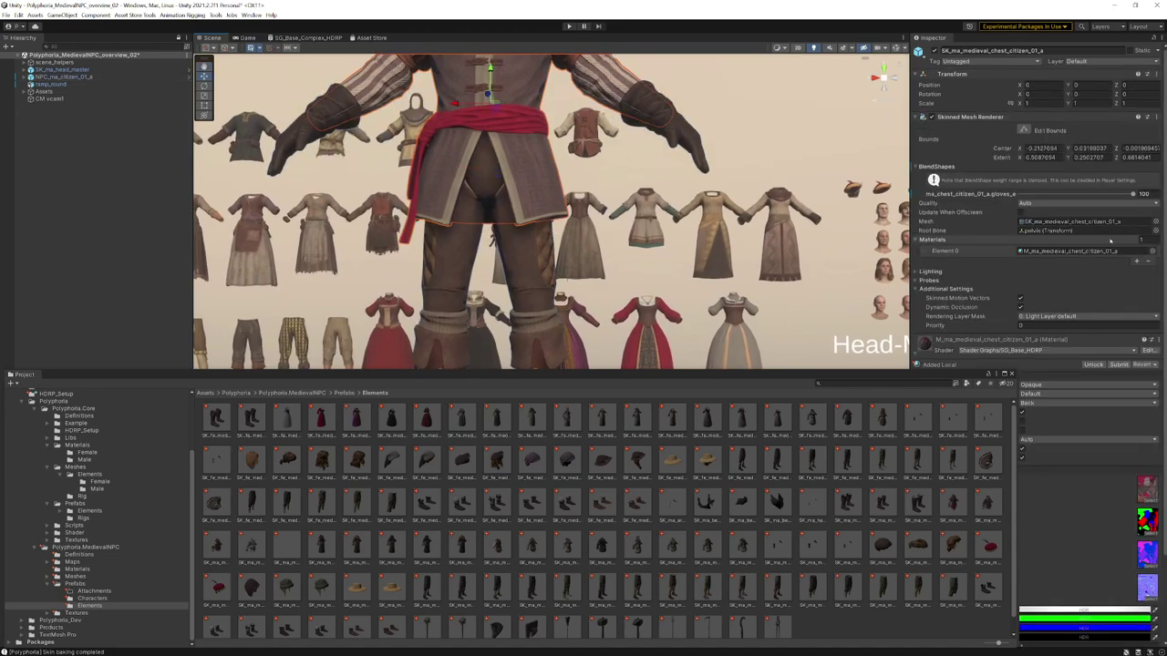
pyautogui.moveTo(1130, 194); pyautogui.dragTo(1019, 194)
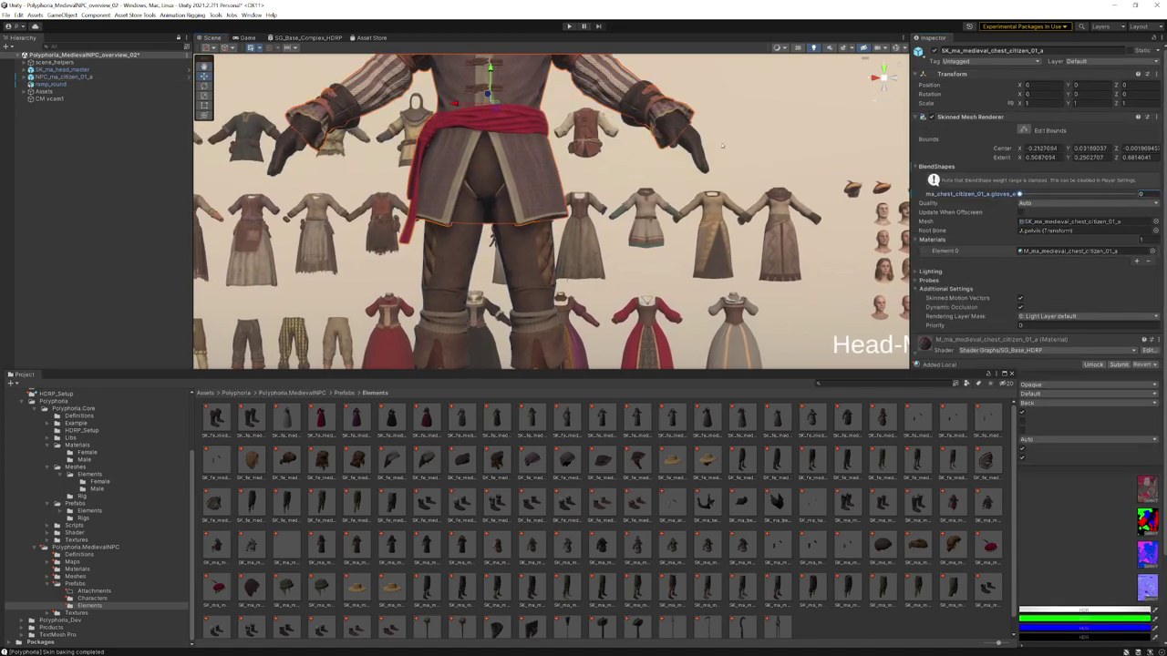
# Select the whole NPC_ma_citizen_01_a character and move it along Z to about 12.36
pyautogui.scroll(-5, 722, 145)
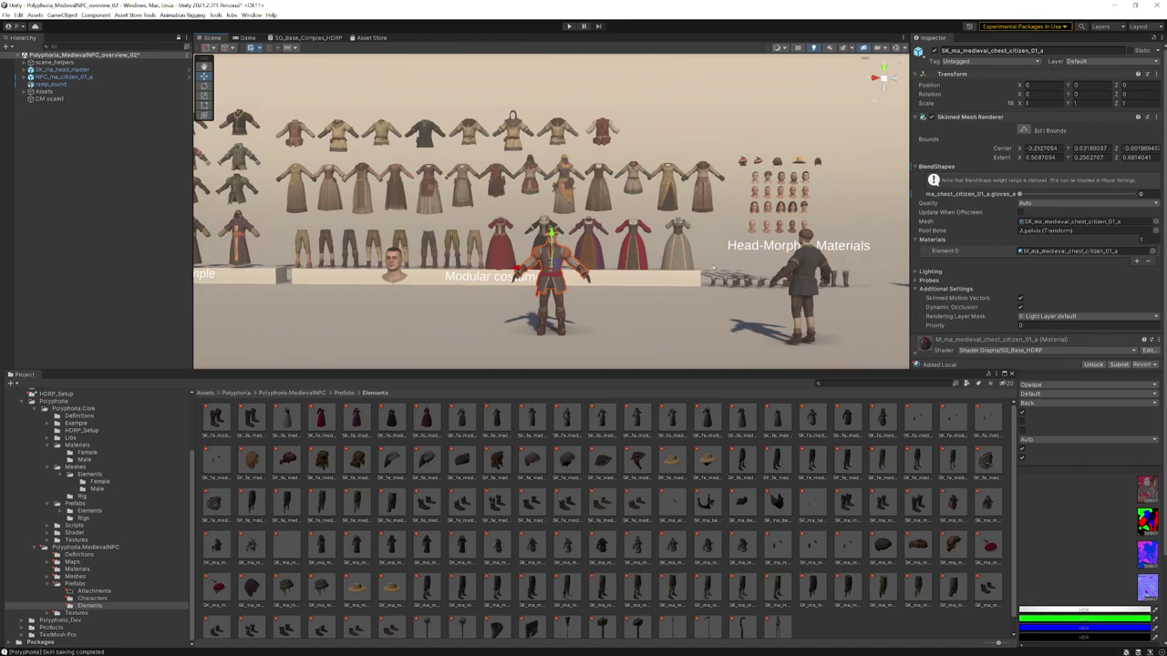
pyautogui.click(559, 287)
pyautogui.click(559, 286)
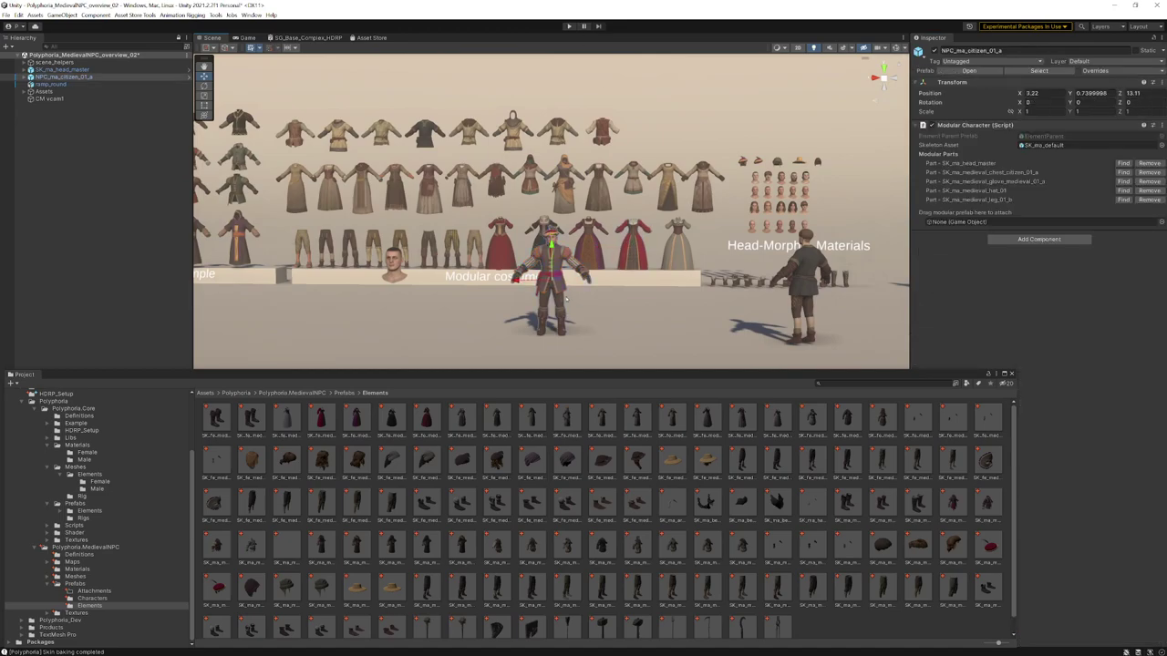
pyautogui.moveTo(609, 273); pyautogui.dragTo(506, 243, button='right')
pyautogui.press('w')
pyautogui.press('d')
pyautogui.press('w')
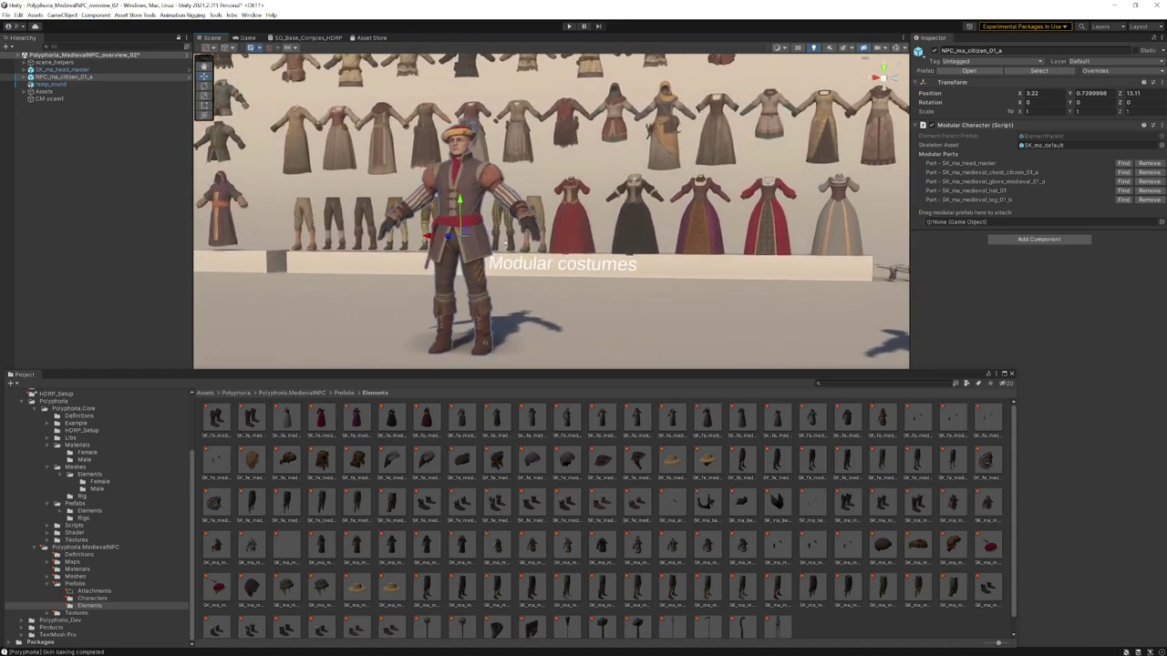
pyautogui.moveTo(451, 239); pyautogui.dragTo(482, 238)
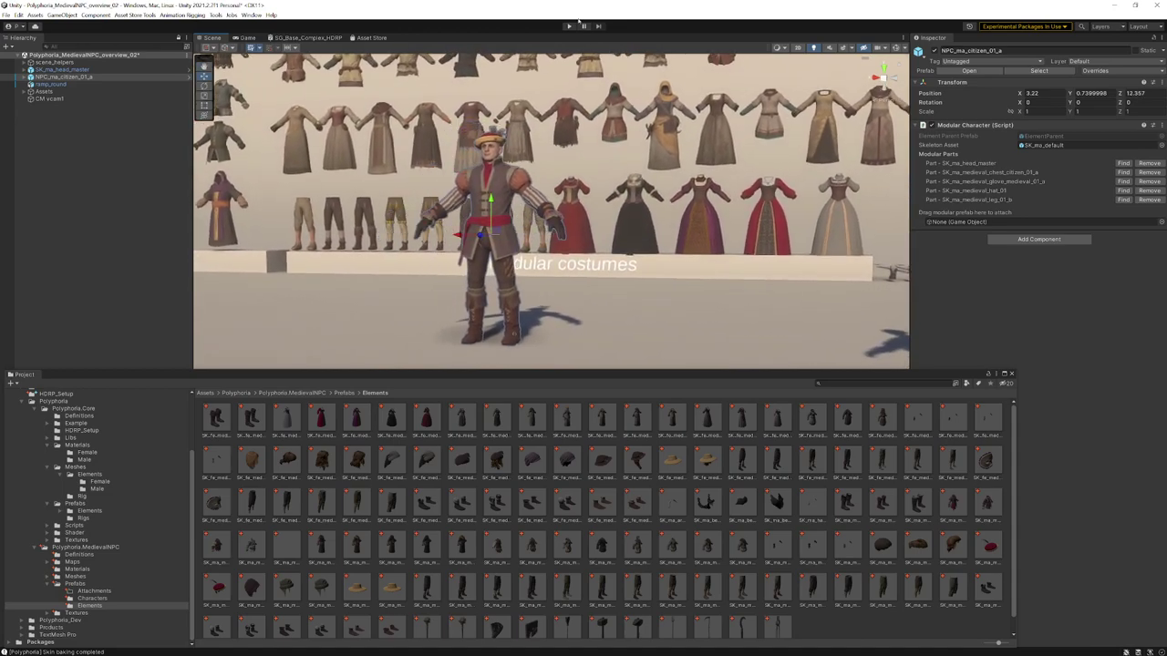
# Run the scene with the Project window shrunk, walk the player character around near the citizen, and stop playback
pyautogui.click(569, 27)
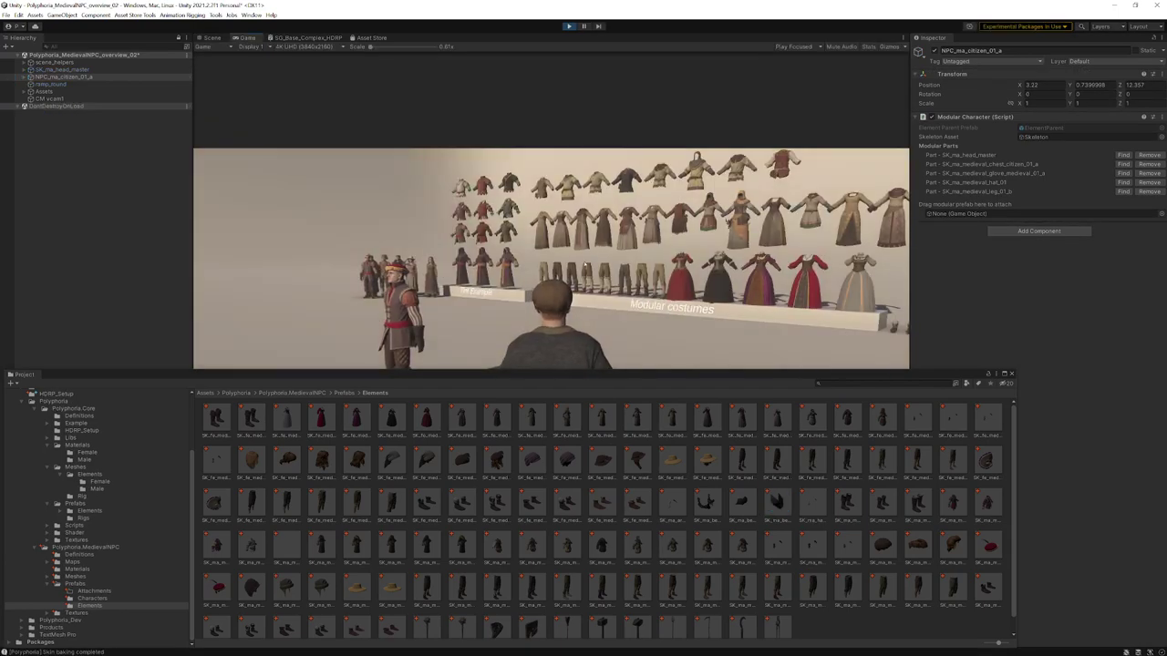
pyautogui.press('w')
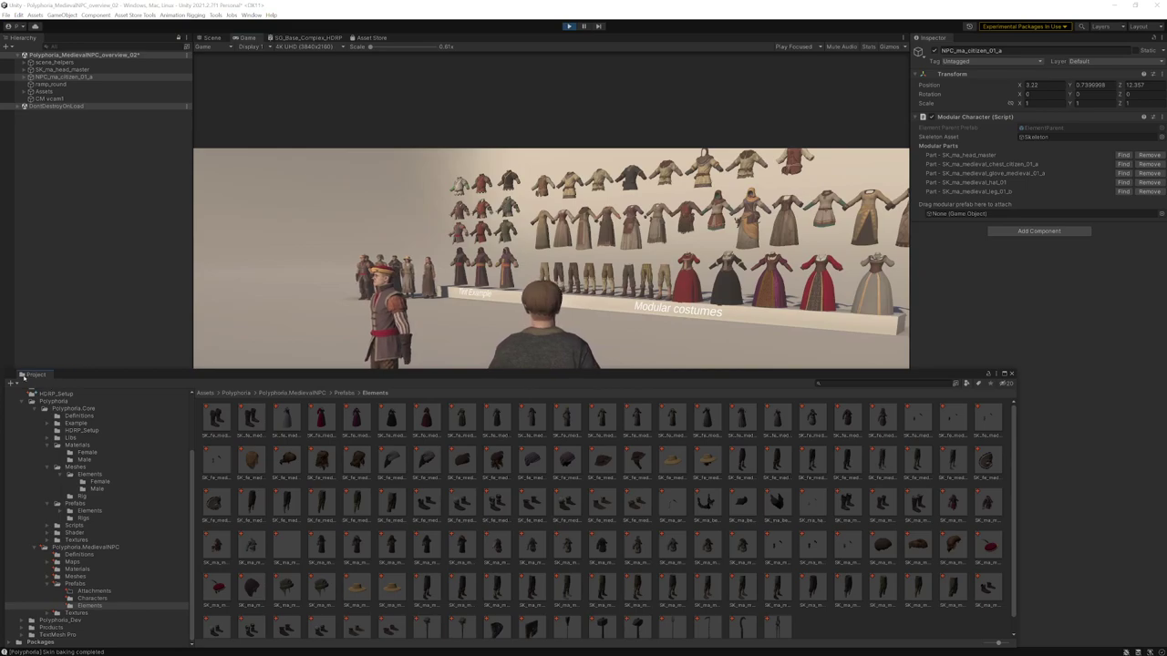
pyautogui.moveTo(24, 375); pyautogui.dragTo(69, 529)
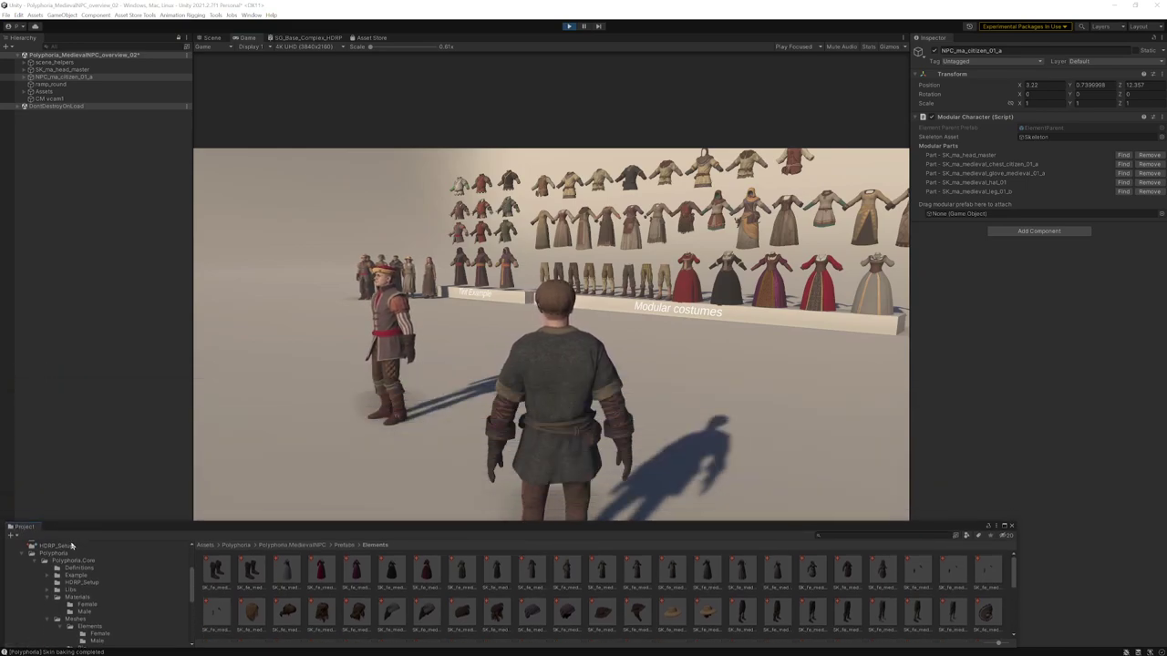
pyautogui.press('a')
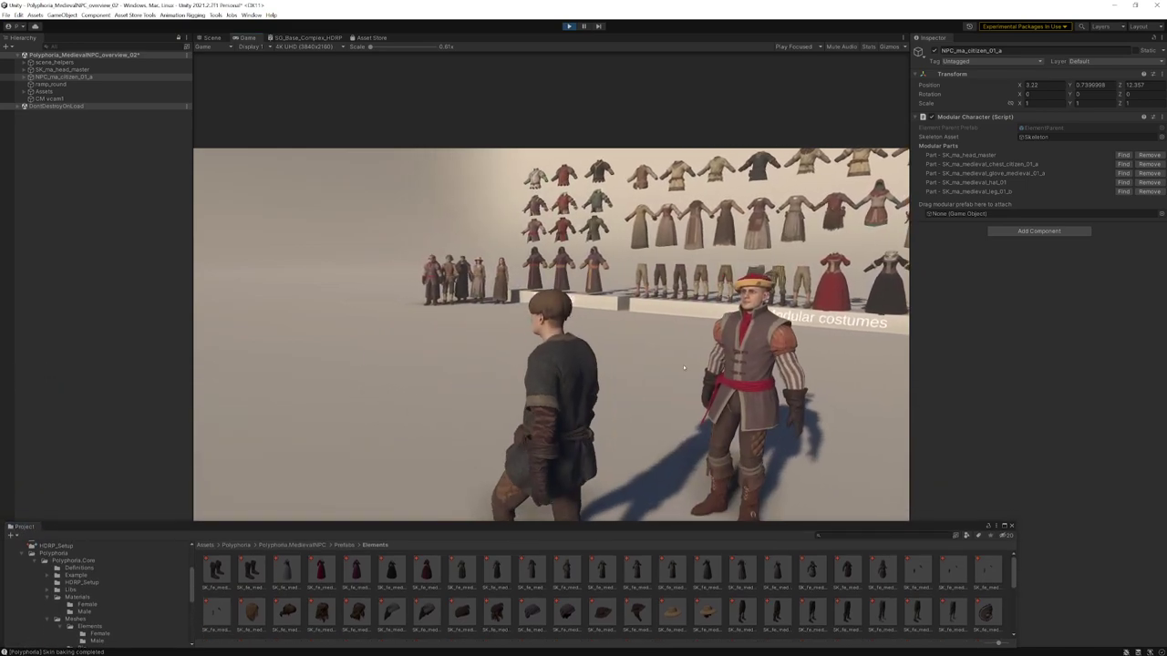
pyautogui.press('w')
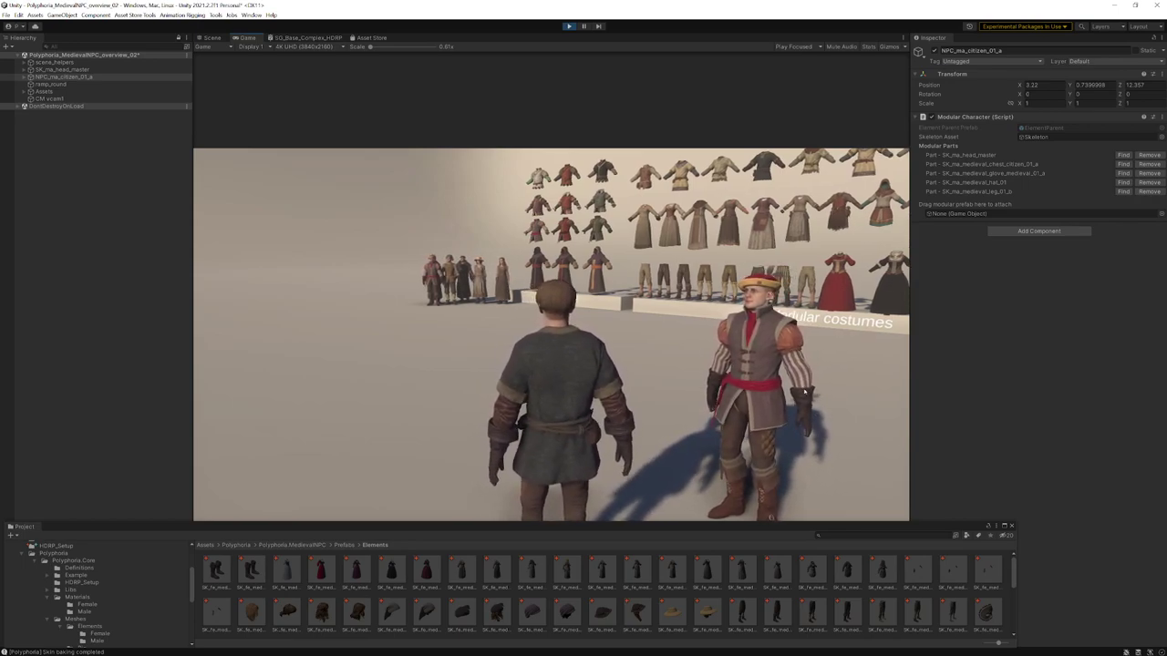
pyautogui.click(569, 26)
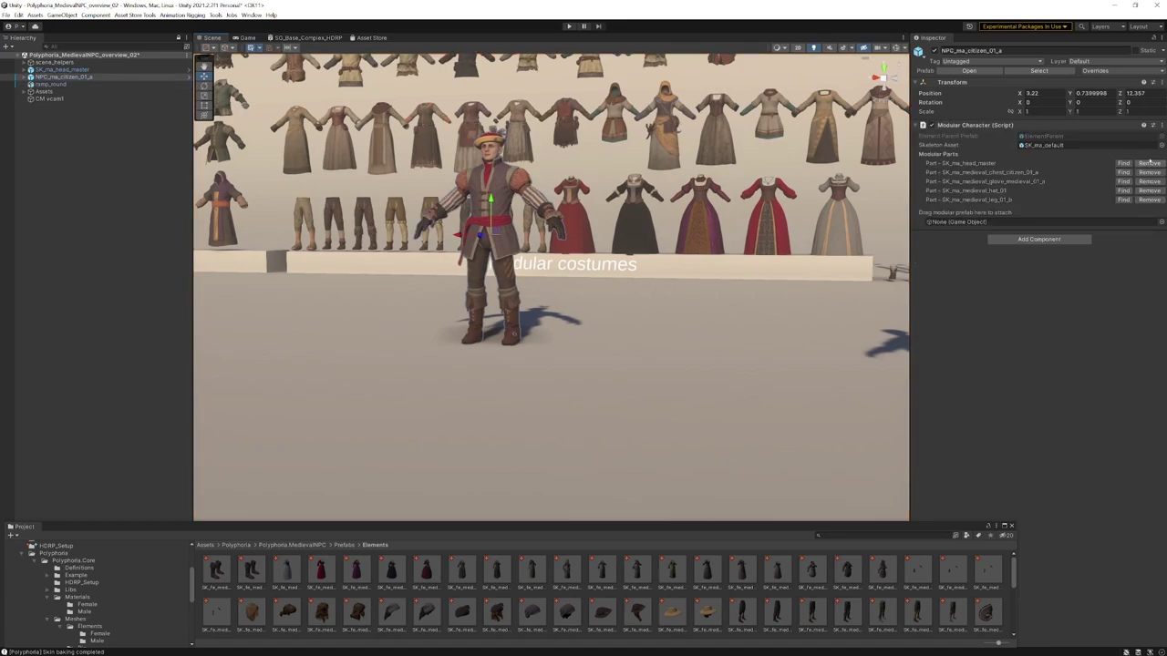
# Locate the citizen's SK_ma_medieval_chest_citizen_01_a element prefab and place a copy in the scene beside the character
pyautogui.click(1122, 172)
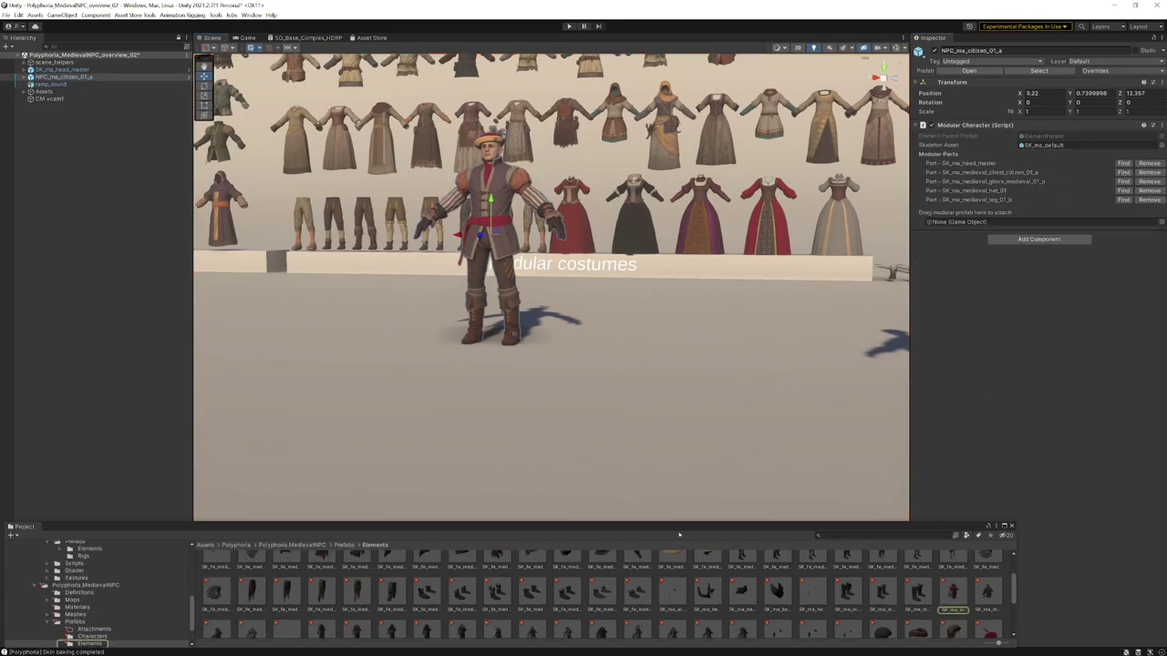
pyautogui.click(954, 597)
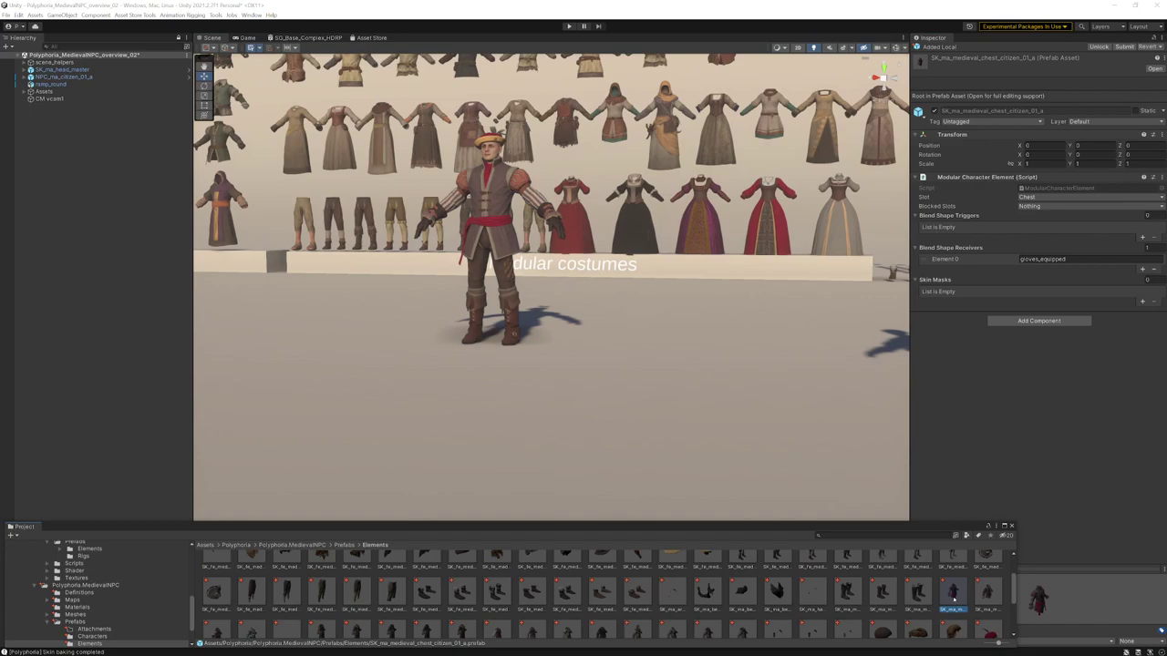
pyautogui.moveTo(954, 597); pyautogui.dragTo(720, 356)
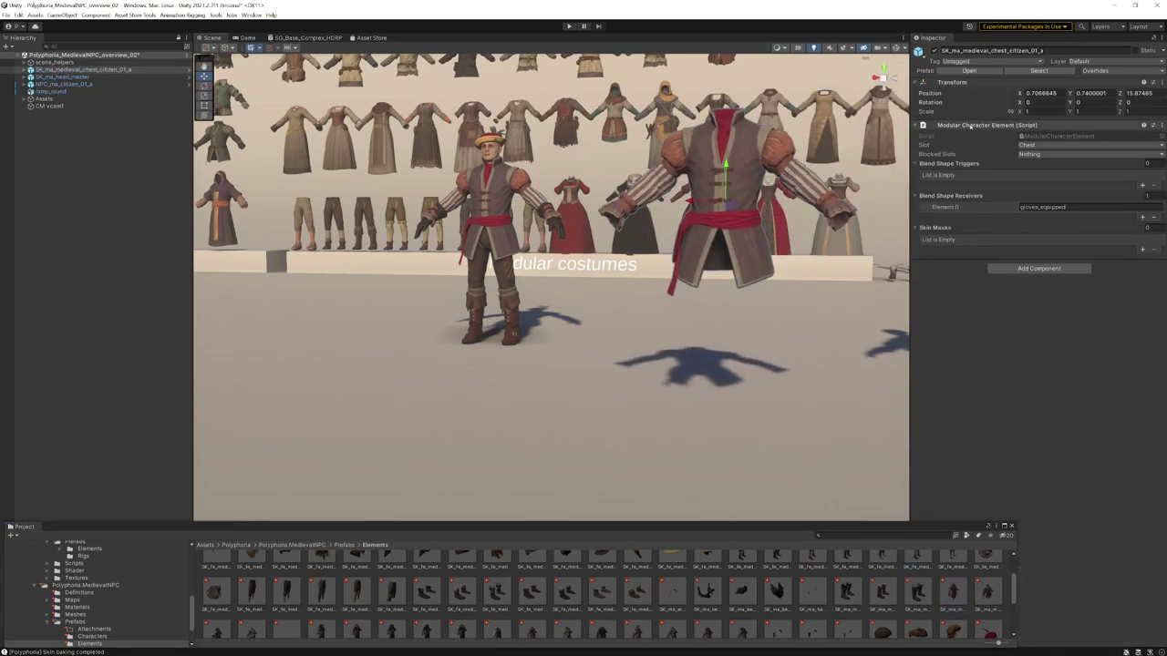
# Examine the placed chest element's gloves_equipped blend shape receiver and compare its sleeves with those on the gloved citizen
pyautogui.click(1043, 207)
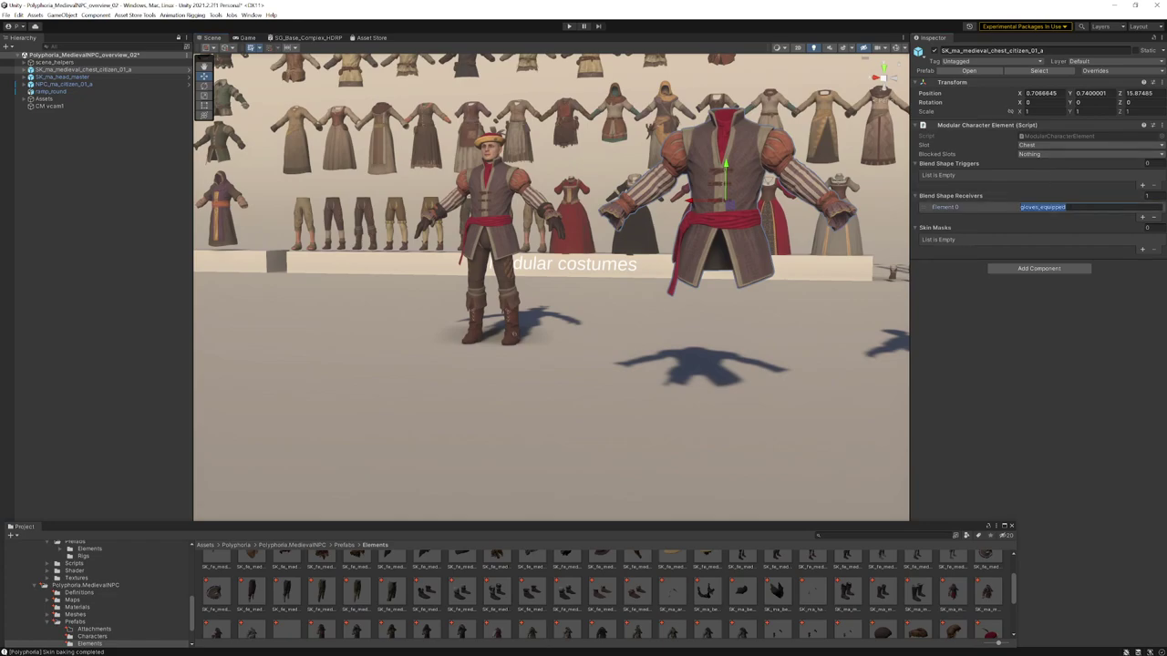
pyautogui.click(1083, 208)
pyautogui.scroll(5, 508, 255)
pyautogui.moveTo(508, 254); pyautogui.dragTo(514, 209, button='middle')
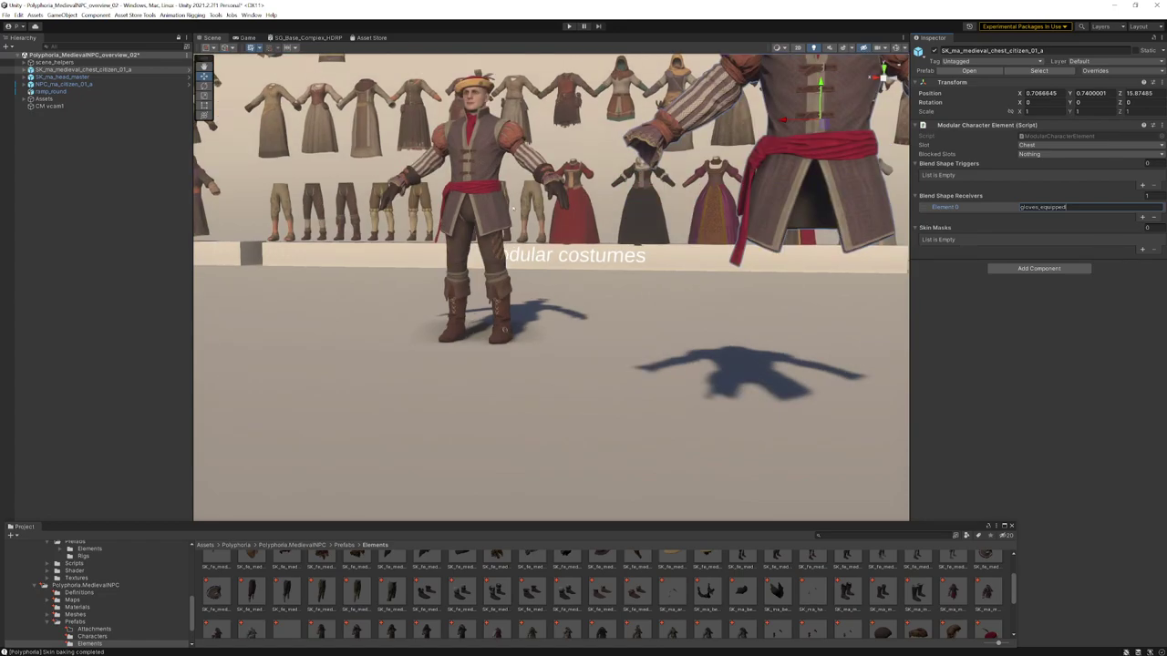
pyautogui.scroll(-2, 466, 221)
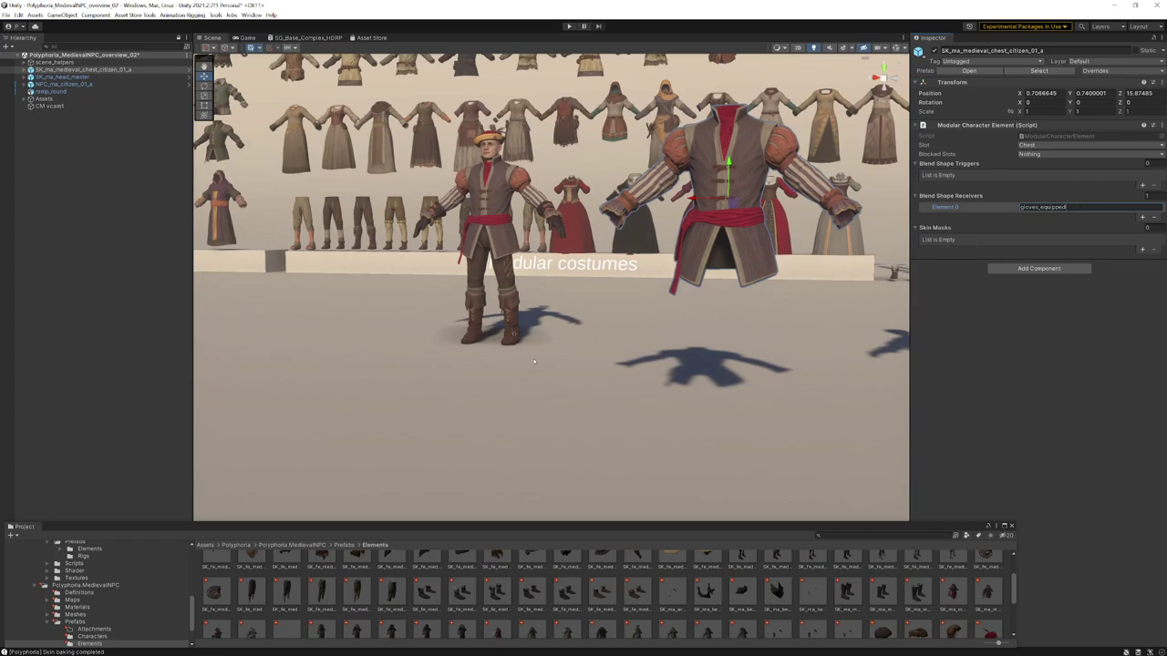
# Delete the separate citizen chest element from the scene
pyautogui.click(677, 386)
pyautogui.click(713, 193)
pyautogui.press('Delete')
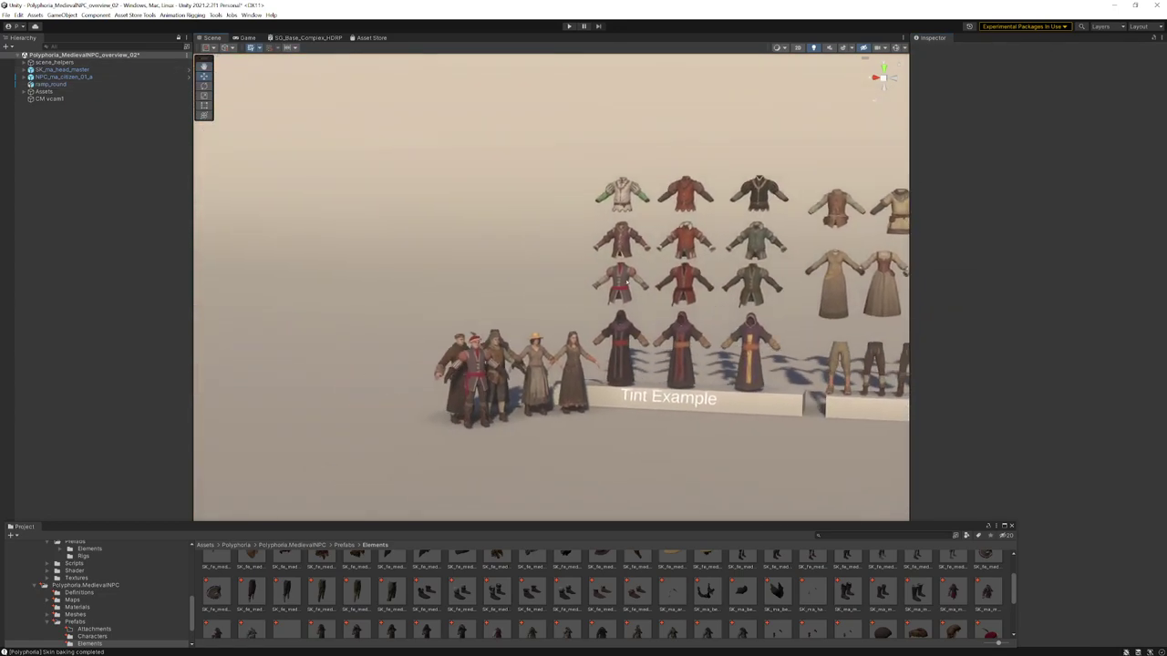
# Select the mesh of the grey citizen chest with the red sash in the Tint Example display to show its material
pyautogui.click(628, 280)
pyautogui.press('f')
pyautogui.press('d')
pyautogui.moveTo(739, 307); pyautogui.dragTo(587, 256, button='right')
pyautogui.press('s')
pyautogui.keyDown('alt'); pyautogui.moveTo(587, 257); pyautogui.dragTo(594, 262); pyautogui.keyUp('alt')
pyautogui.scroll(-2, 494, 170)
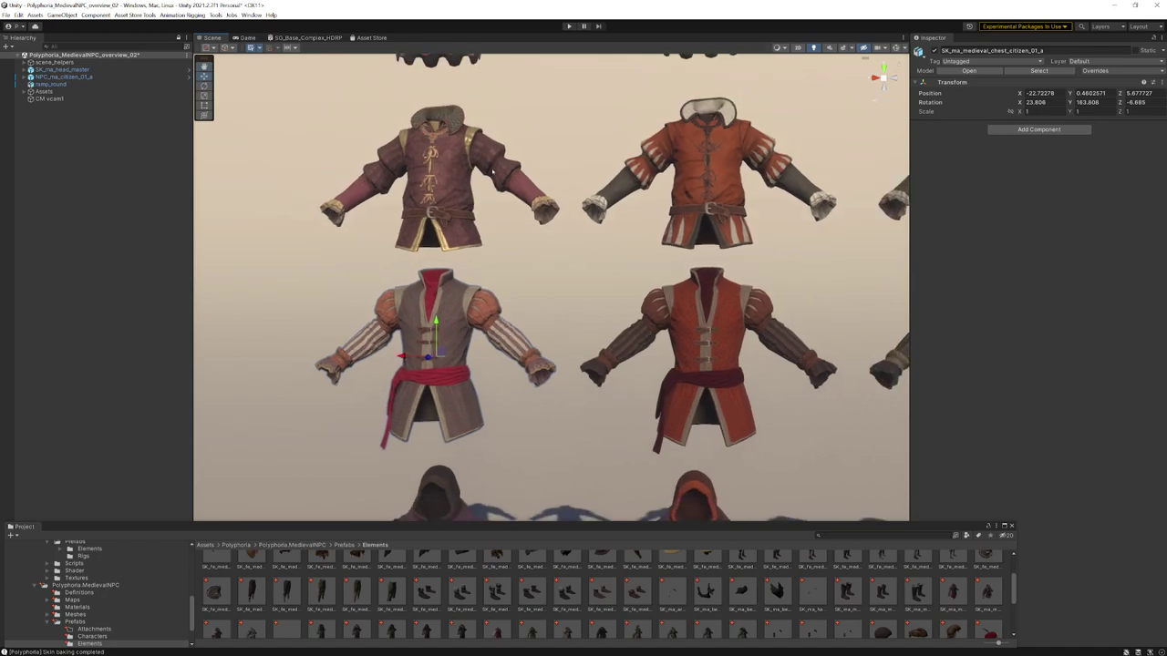
pyautogui.moveTo(686, 361); pyautogui.dragTo(641, 346, button='middle')
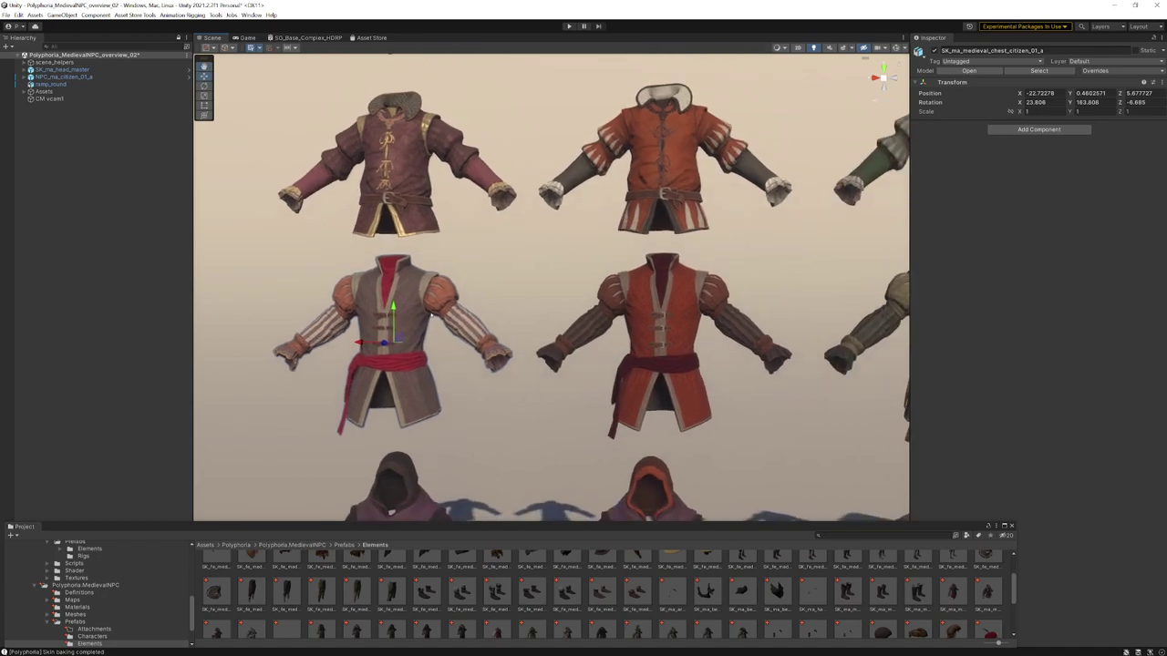
pyautogui.click(421, 294)
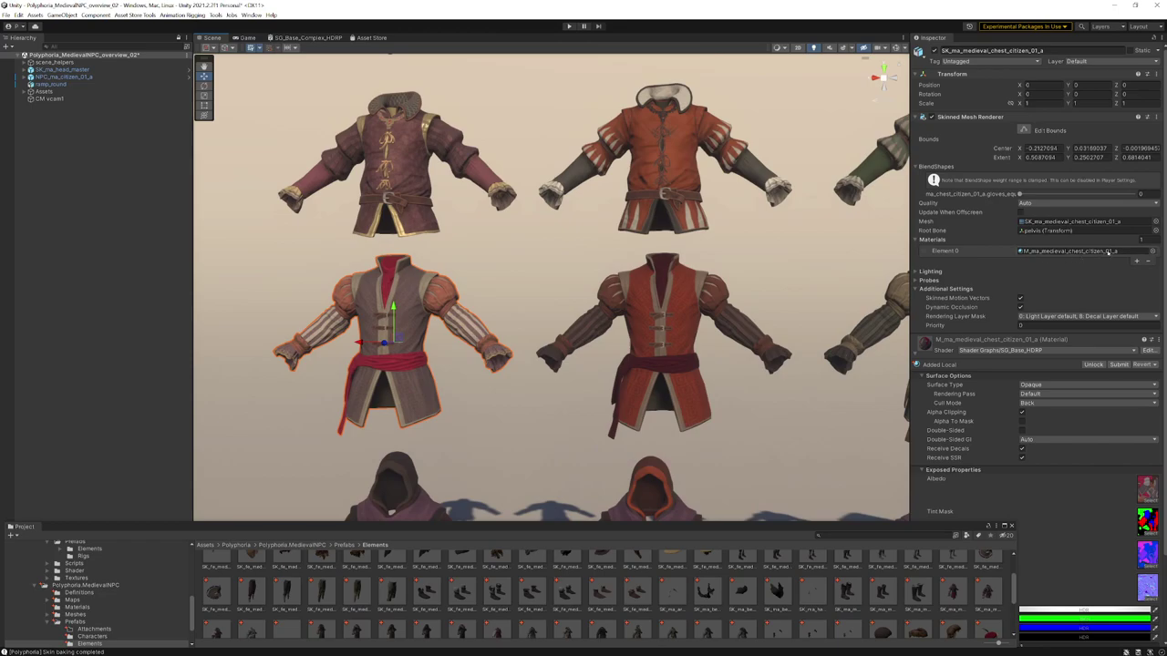
# Tint the chest material's R: Primary color magenta with hue 311, saturation 92, value 33, alpha 100 and intensity about 2.1
pyautogui.scroll(-3, 1021, 410)
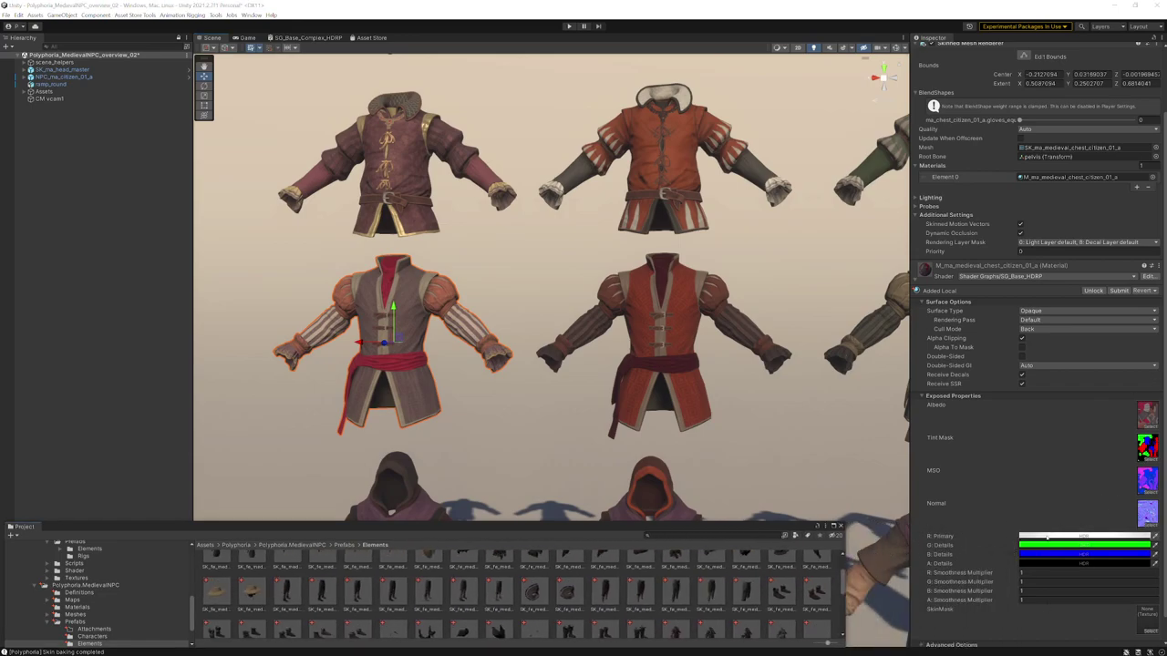
pyautogui.click(1099, 536)
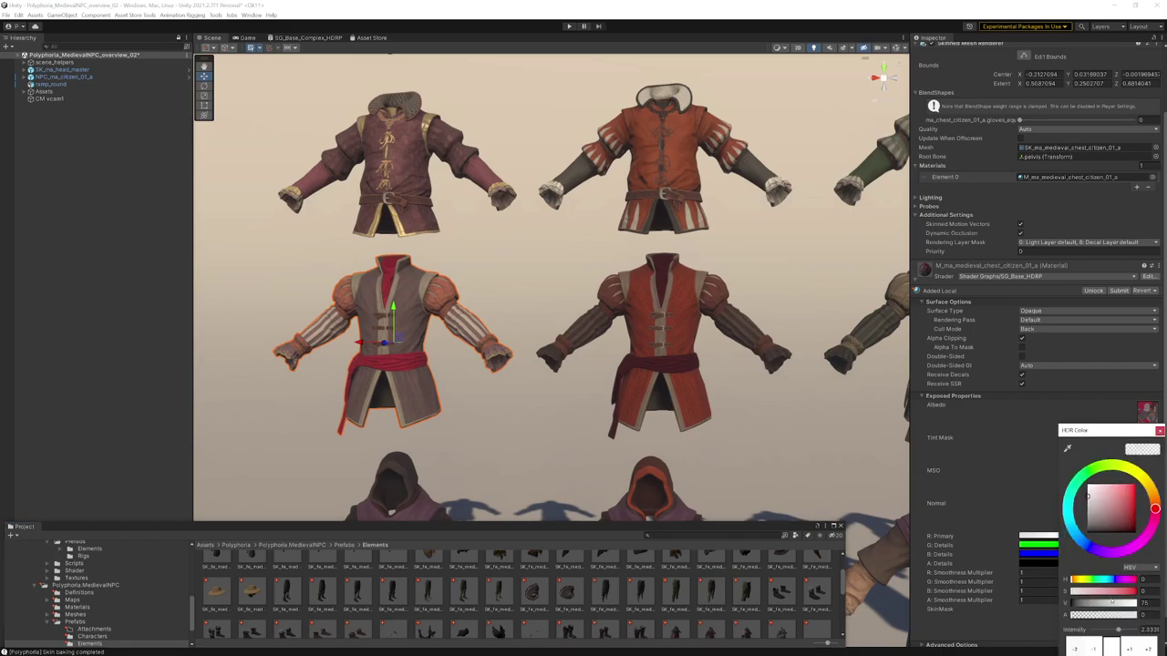
pyautogui.moveTo(1083, 616); pyautogui.dragTo(1143, 617)
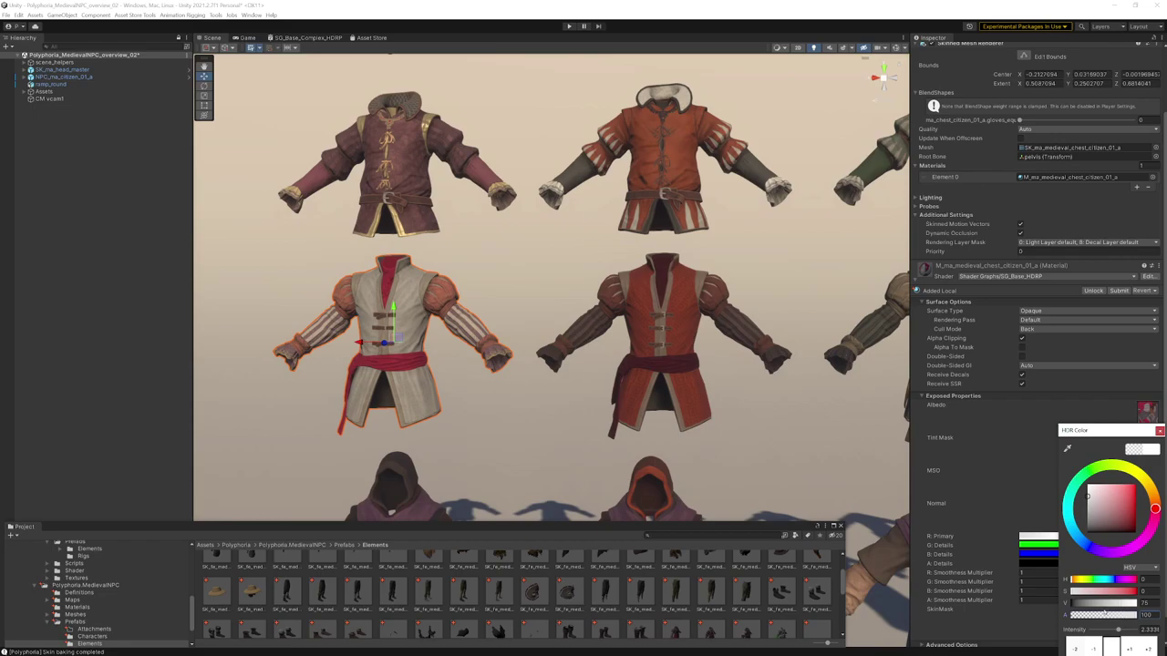
pyautogui.moveTo(1131, 514); pyautogui.dragTo(1139, 542)
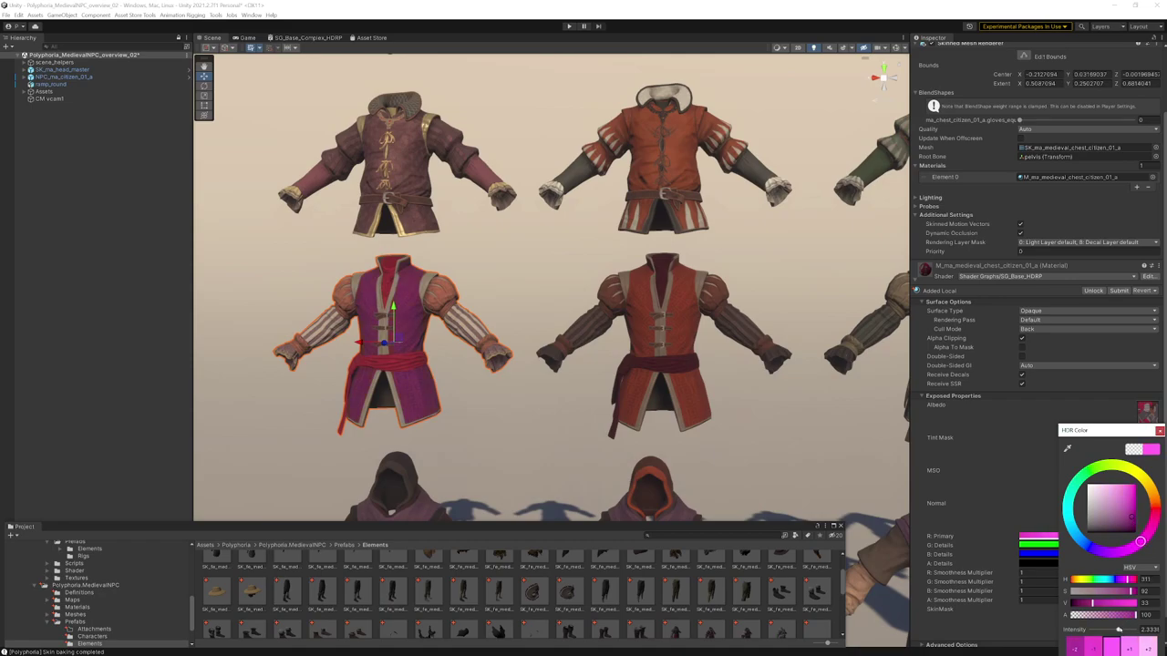
pyautogui.moveTo(1119, 629)
pyautogui.mouseDown()
pyautogui.moveTo(1141, 630)
pyautogui.moveTo(1118, 630)
pyautogui.mouseUp()
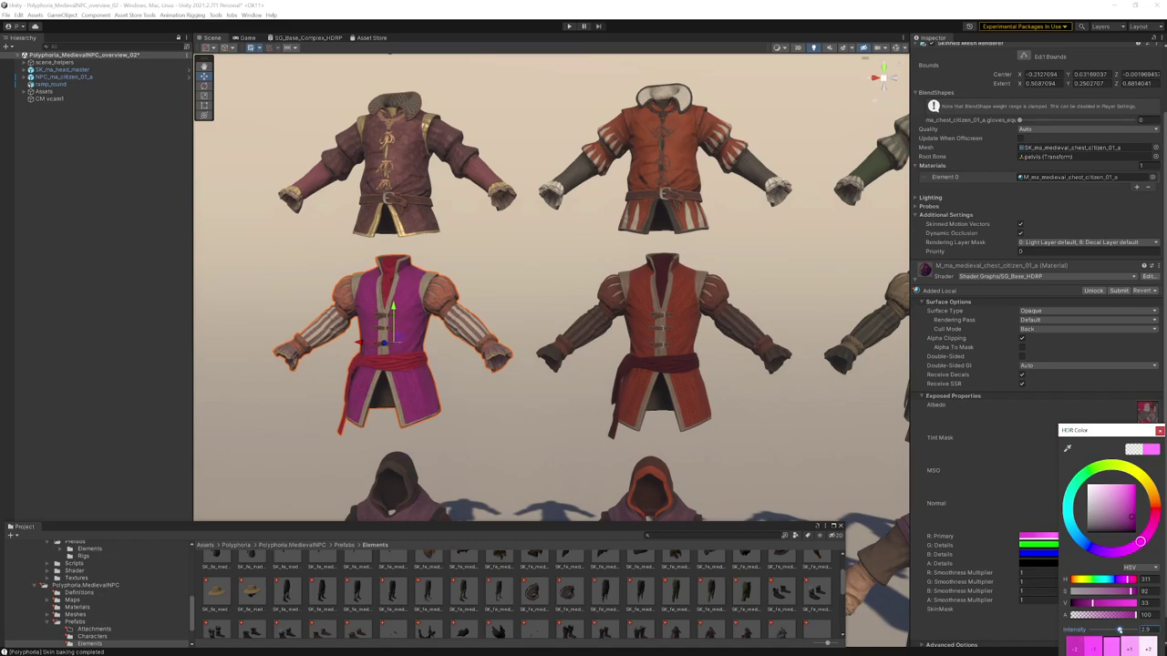
pyautogui.moveTo(1119, 630); pyautogui.dragTo(1117, 629)
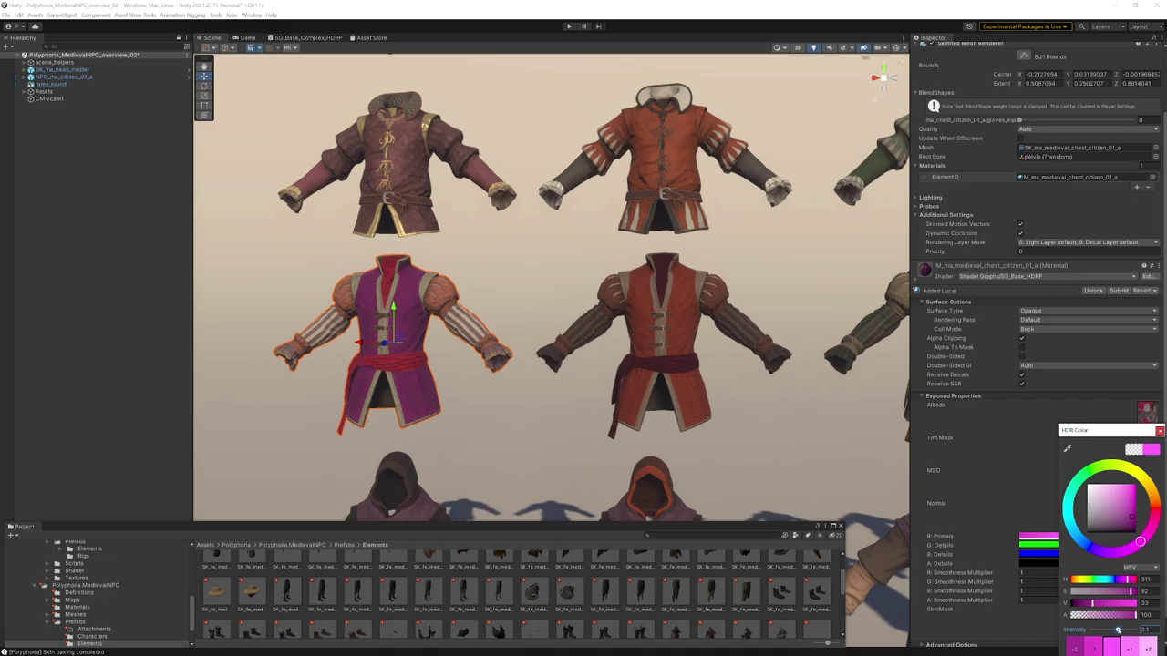
# Set the chest material's G: Details tint to a light green with hue 120, saturation 62 and a high alpha
pyautogui.click(1037, 547)
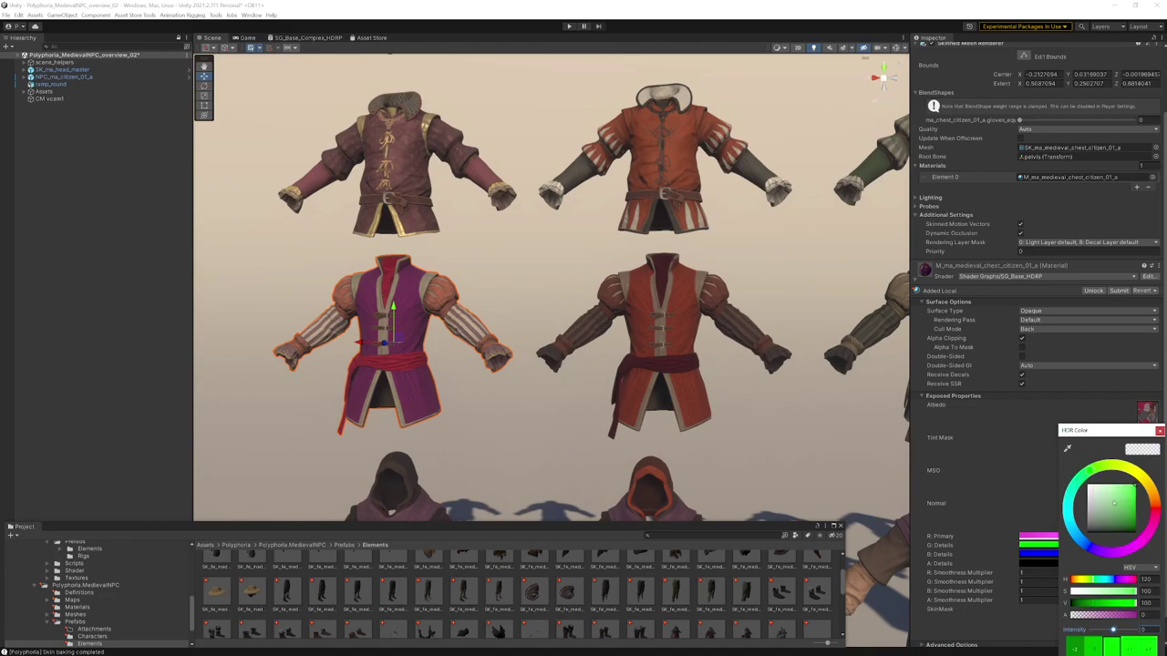
pyautogui.click(1115, 502)
pyautogui.moveTo(1103, 616); pyautogui.dragTo(1125, 615)
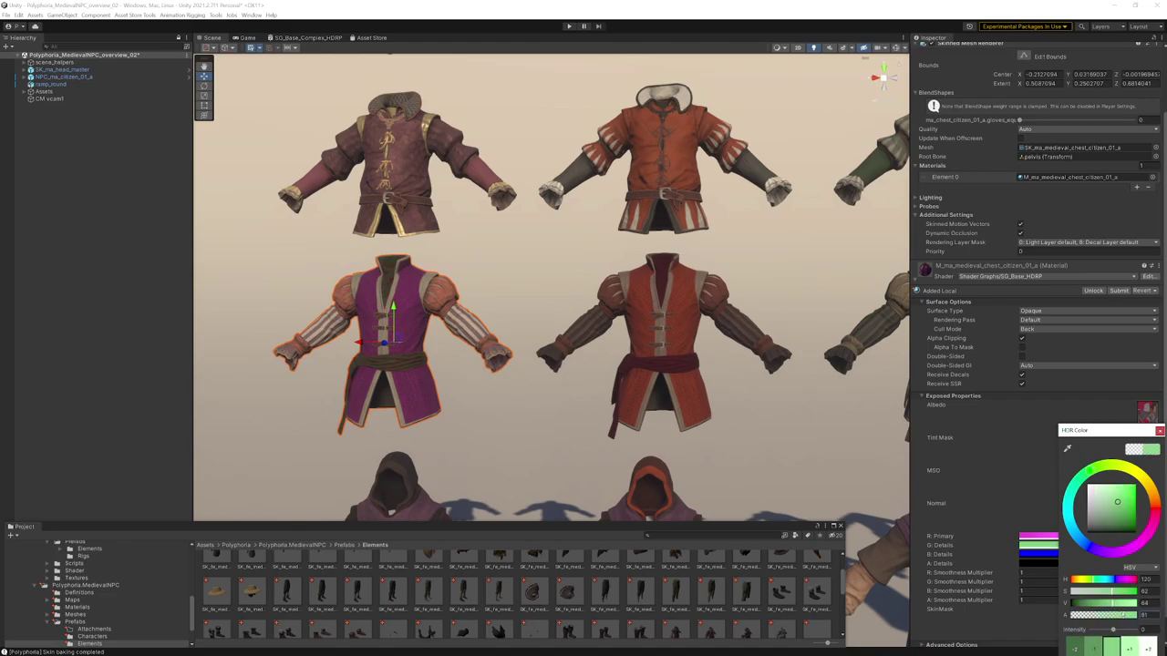
# Set the chest material's B: Details tint to a muted blue with hue 240, saturation 80, value 60 and partial alpha
pyautogui.click(1037, 555)
pyautogui.click(1126, 503)
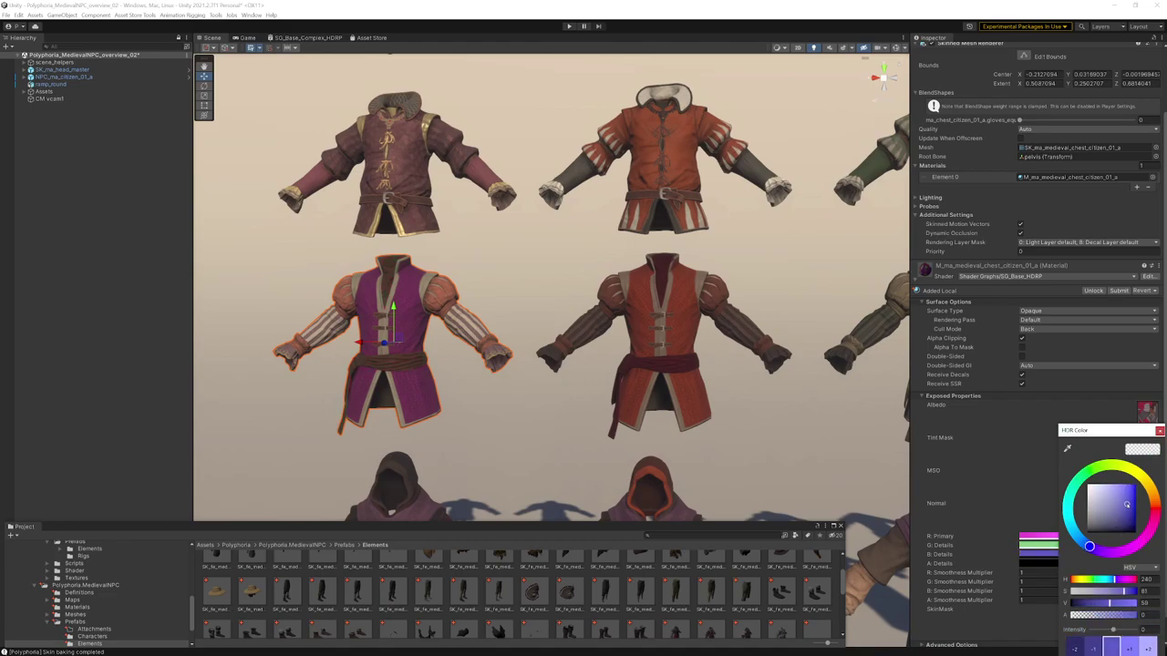
pyautogui.moveTo(1109, 615)
pyautogui.mouseDown()
pyautogui.moveTo(1125, 615)
pyautogui.moveTo(1114, 615)
pyautogui.mouseUp()
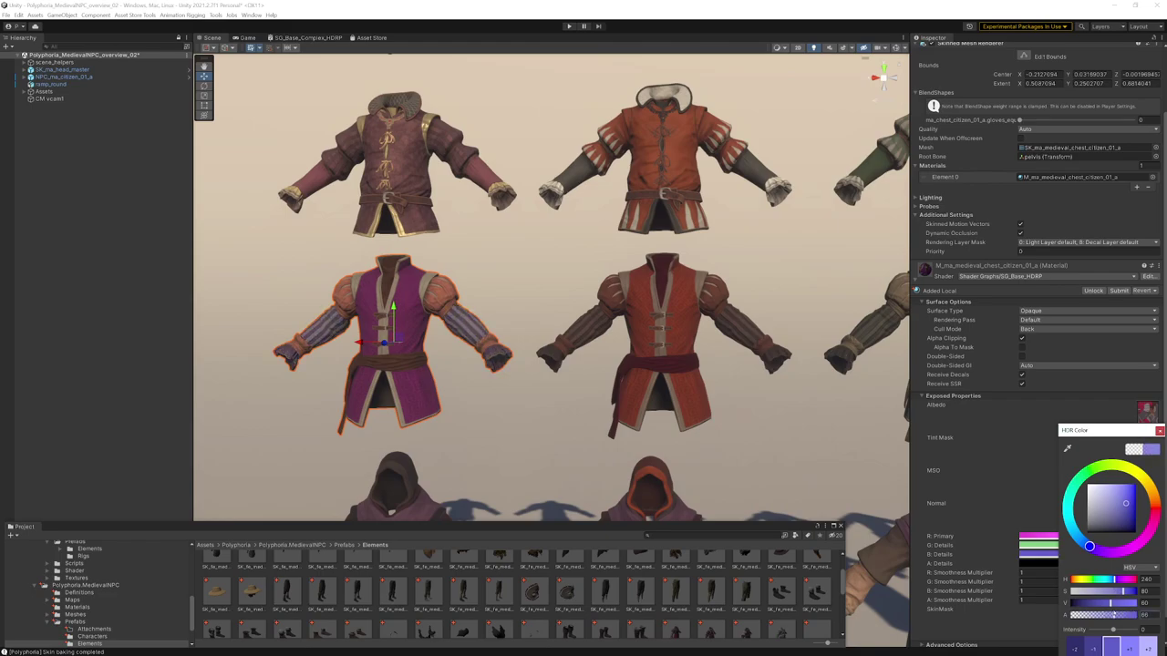
pyautogui.click(1015, 501)
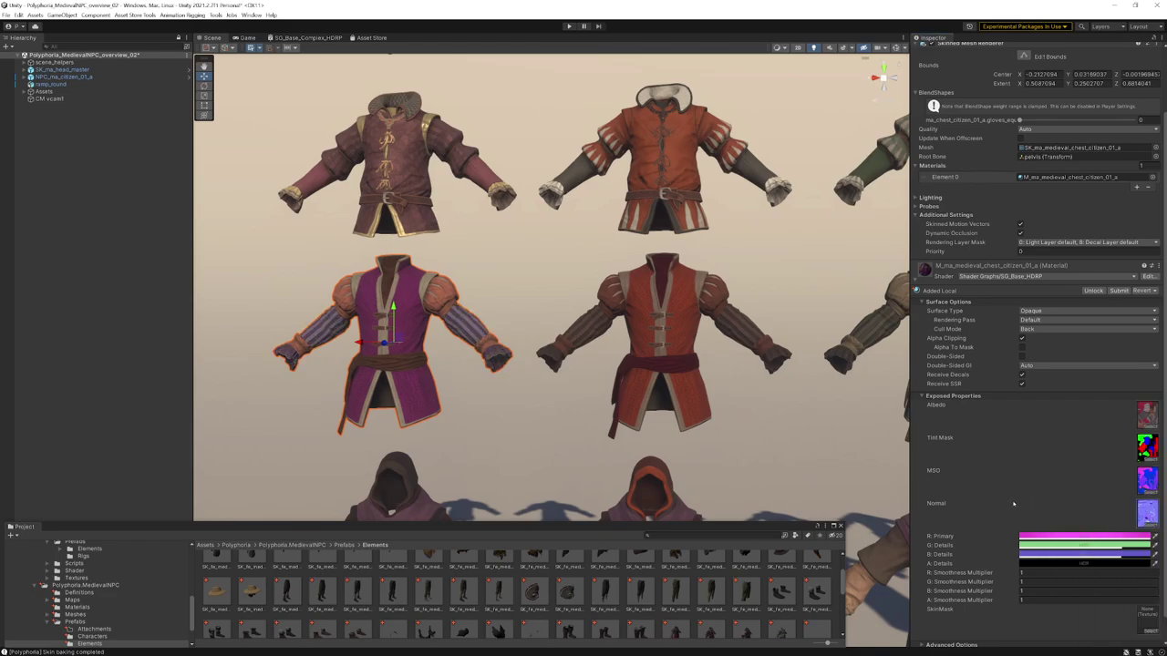
# Lower the alpha of the chest material's R: Primary tint to 0
pyautogui.click(1115, 537)
pyautogui.moveTo(1108, 584); pyautogui.dragTo(1080, 585)
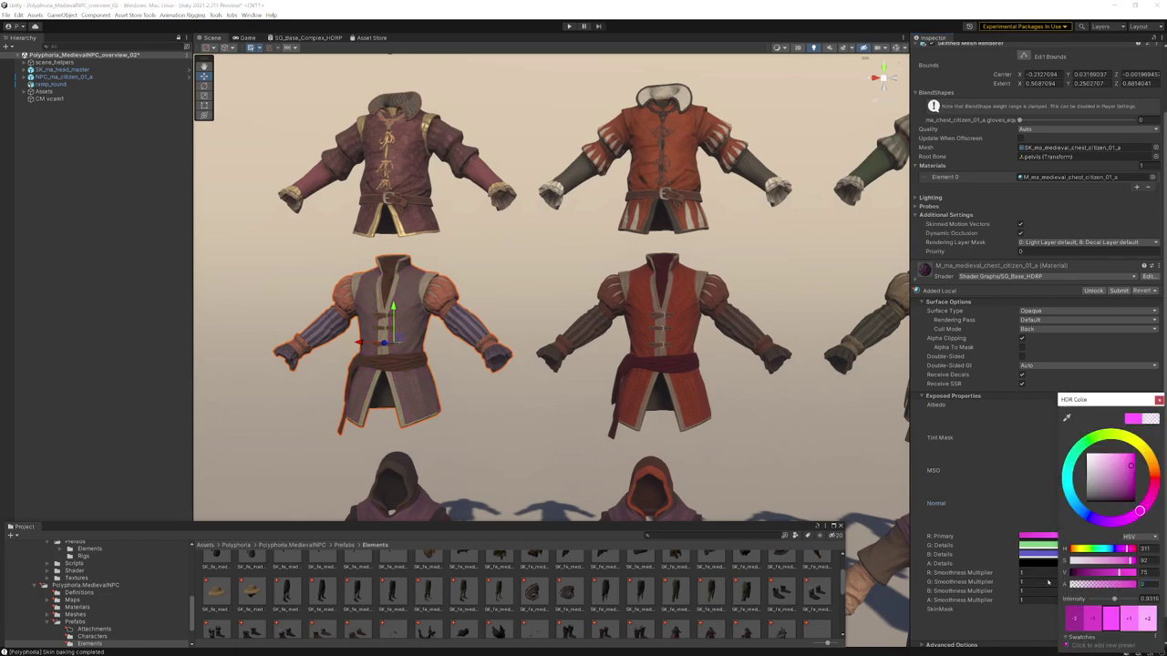
# Remove the chest material's G: Details and B: Details tints by lowering their alpha to 0, and deselect the garment
pyautogui.click(1044, 546)
pyautogui.click(1046, 554)
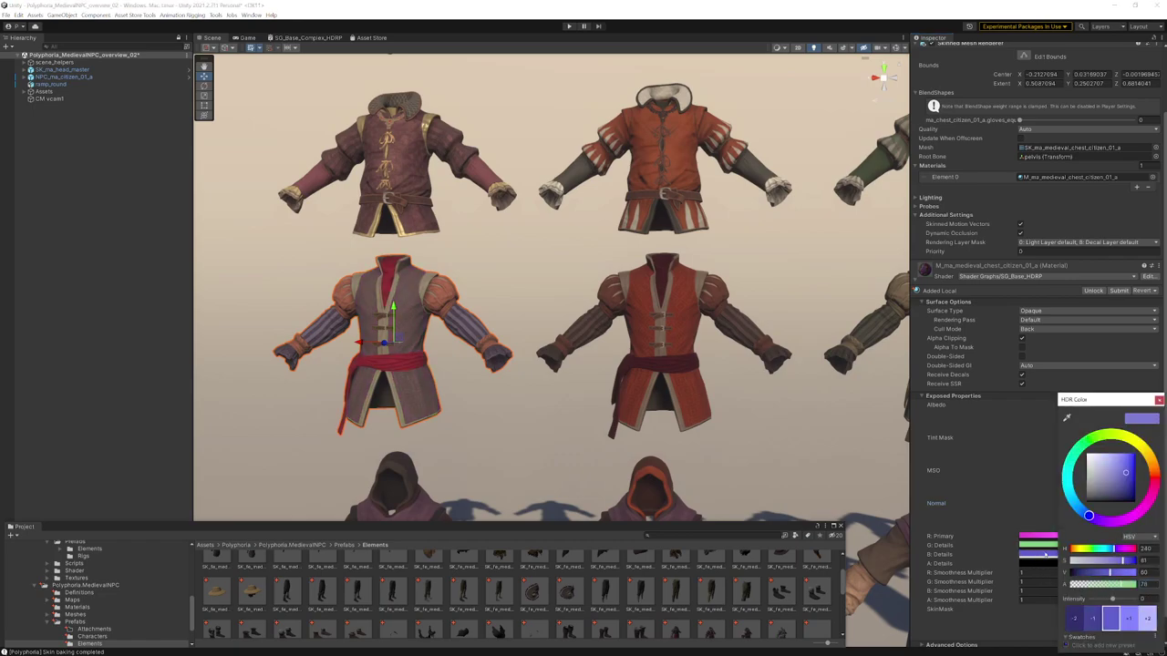
pyautogui.moveTo(1113, 590); pyautogui.dragTo(1037, 582)
pyautogui.click(780, 291)
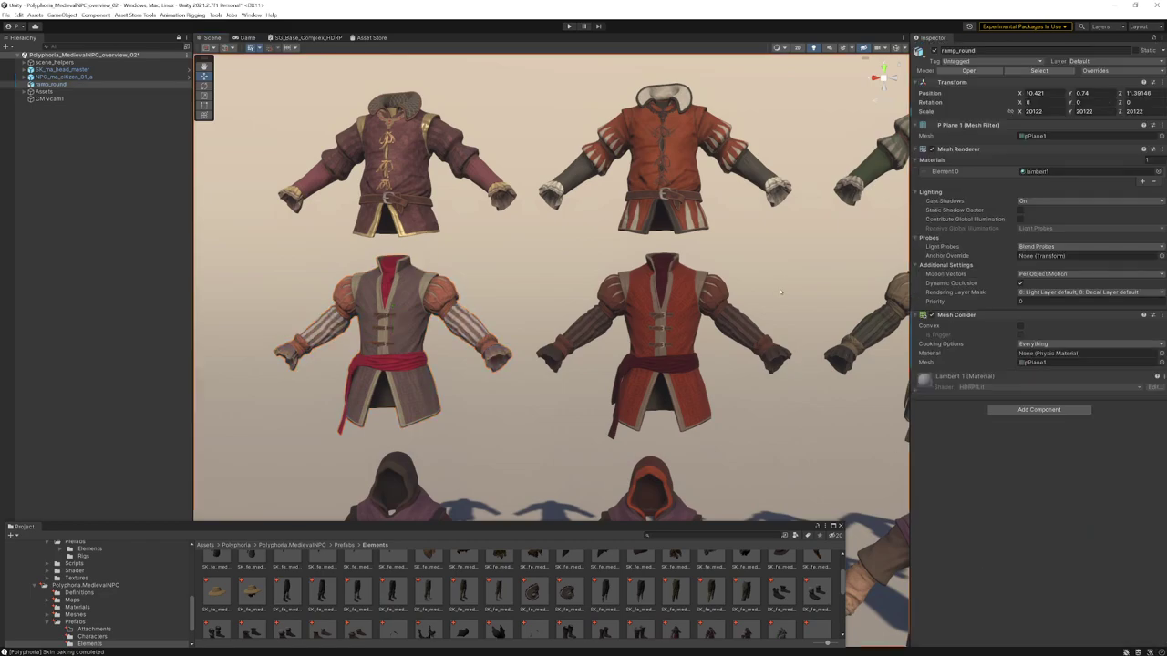
# Examine the additional C, M and Y detail tints in the material of the green citizen chest with the white collar
pyautogui.moveTo(796, 296); pyautogui.dragTo(522, 289, button='middle')
pyautogui.moveTo(725, 354); pyautogui.dragTo(757, 484, button='middle')
pyautogui.keyDown('alt'); pyautogui.moveTo(757, 484); pyautogui.dragTo(788, 484, button='right'); pyautogui.keyUp('alt')
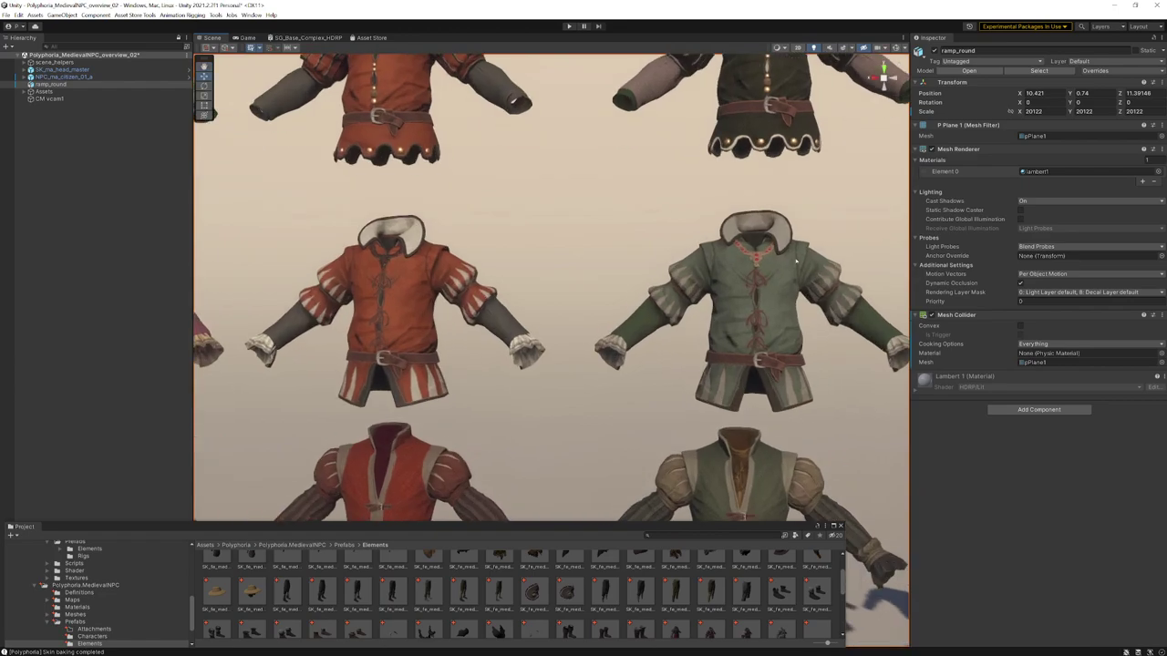
pyautogui.click(777, 259)
pyautogui.click(777, 264)
pyautogui.scroll(-4, 1024, 515)
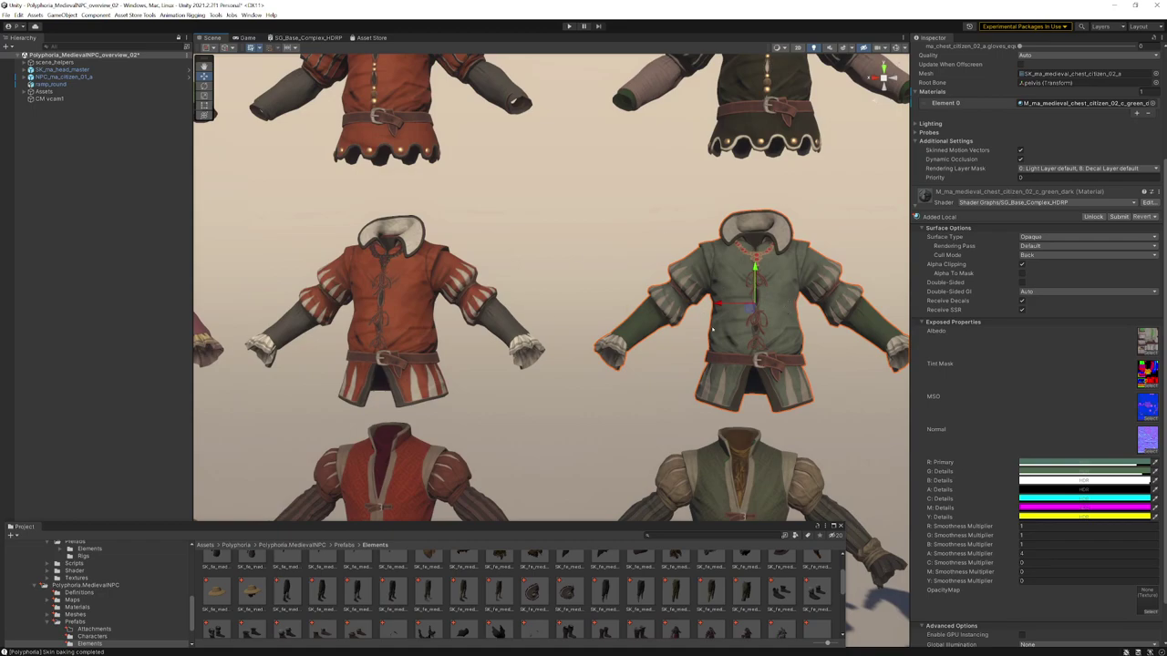
# Tint the R: Primary area of the long-haired female villager's dress red by setting its alpha to 100
pyautogui.keyDown('alt'); pyautogui.moveTo(733, 366); pyautogui.dragTo(574, 273, button='right'); pyautogui.keyUp('alt')
pyautogui.keyDown('alt'); pyautogui.moveTo(570, 224); pyautogui.dragTo(505, 239); pyautogui.keyUp('alt')
pyautogui.moveTo(504, 239); pyautogui.dragTo(458, 218, button='right')
pyautogui.moveTo(432, 257); pyautogui.dragTo(553, 372, button='right')
pyautogui.click(645, 324)
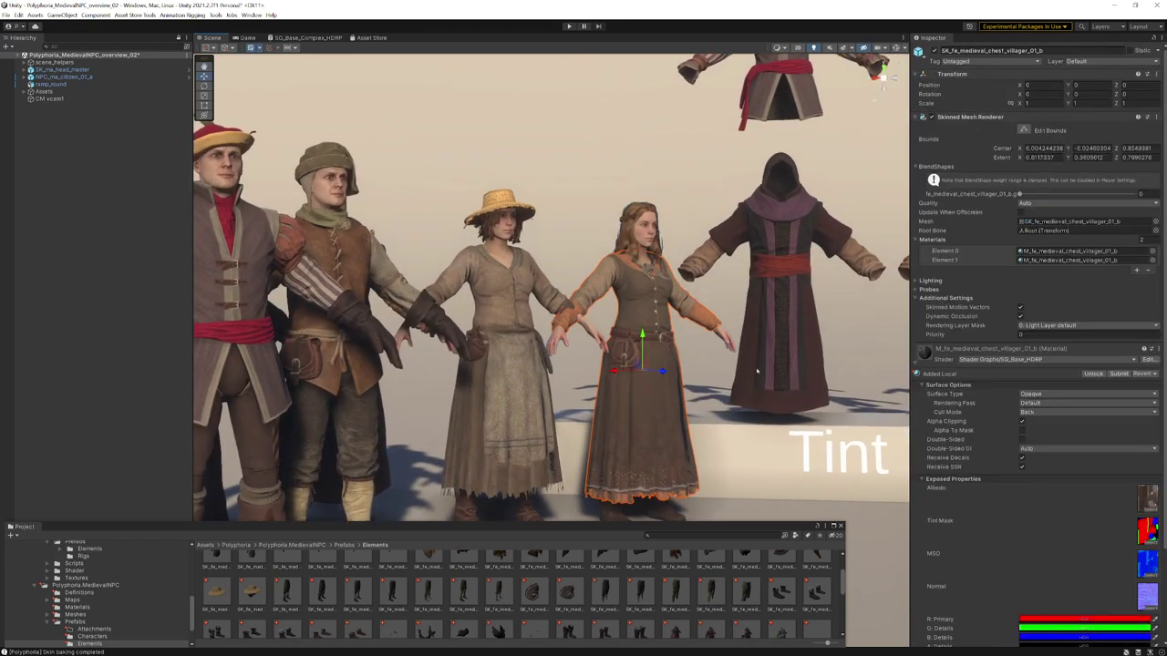
pyautogui.scroll(-1, 1116, 570)
pyautogui.click(1116, 570)
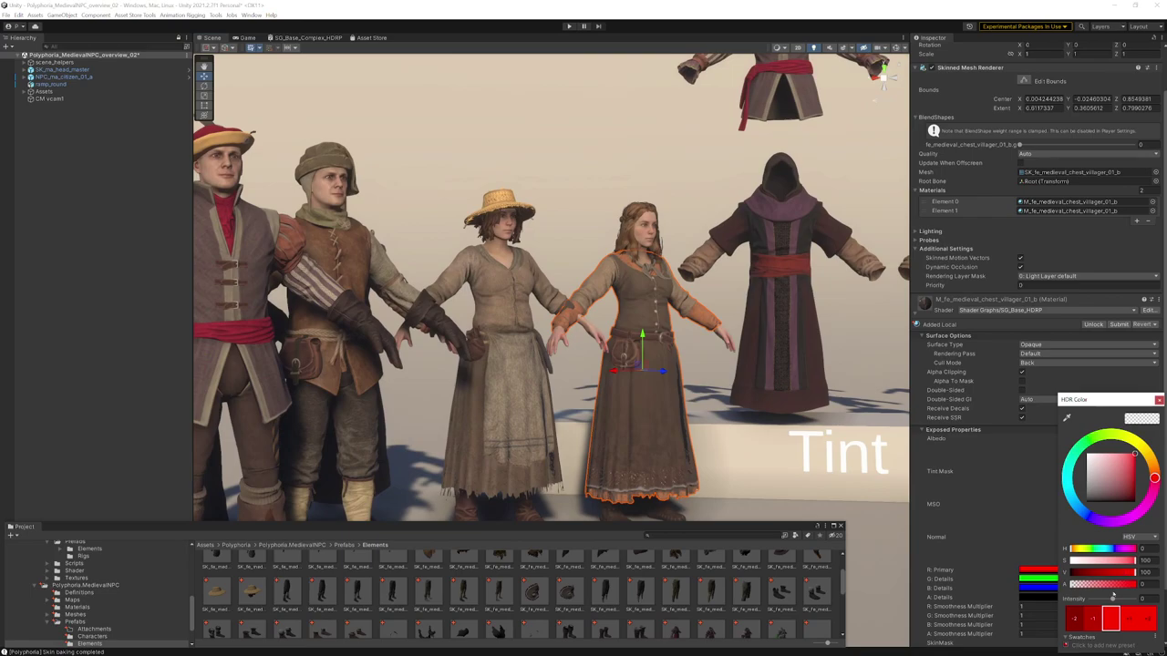
pyautogui.moveTo(1100, 586); pyautogui.dragTo(1144, 585)
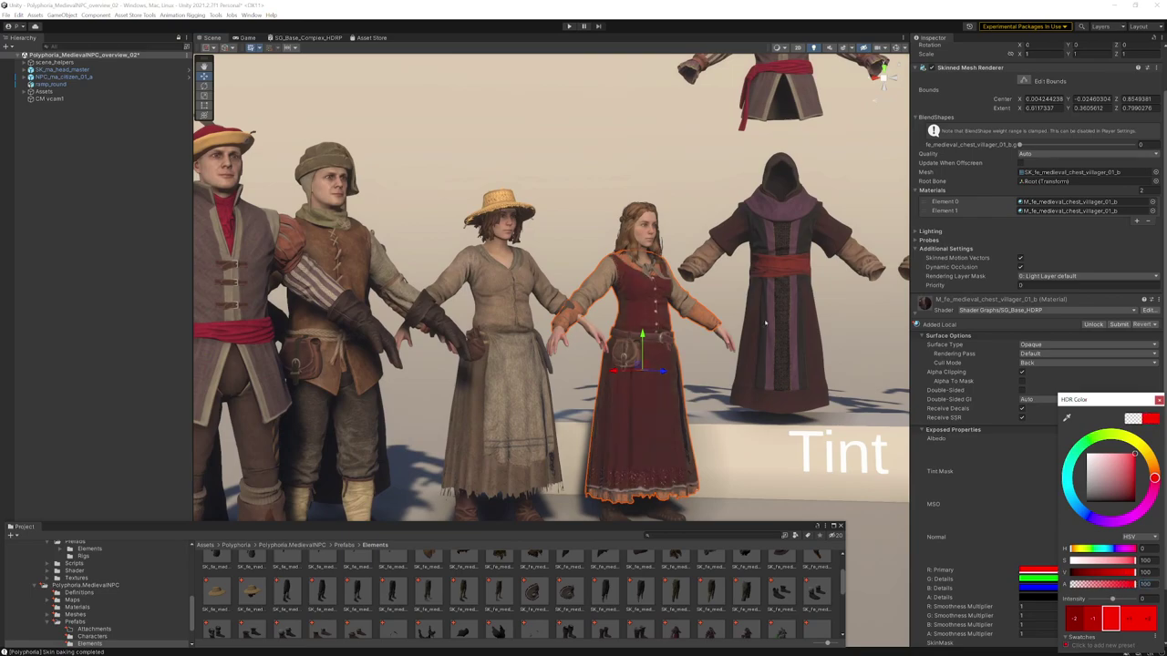
# Set the dress material's G: Details tint to light grey with hue 354, saturation 0, value 84 and alpha 100
pyautogui.click(1038, 579)
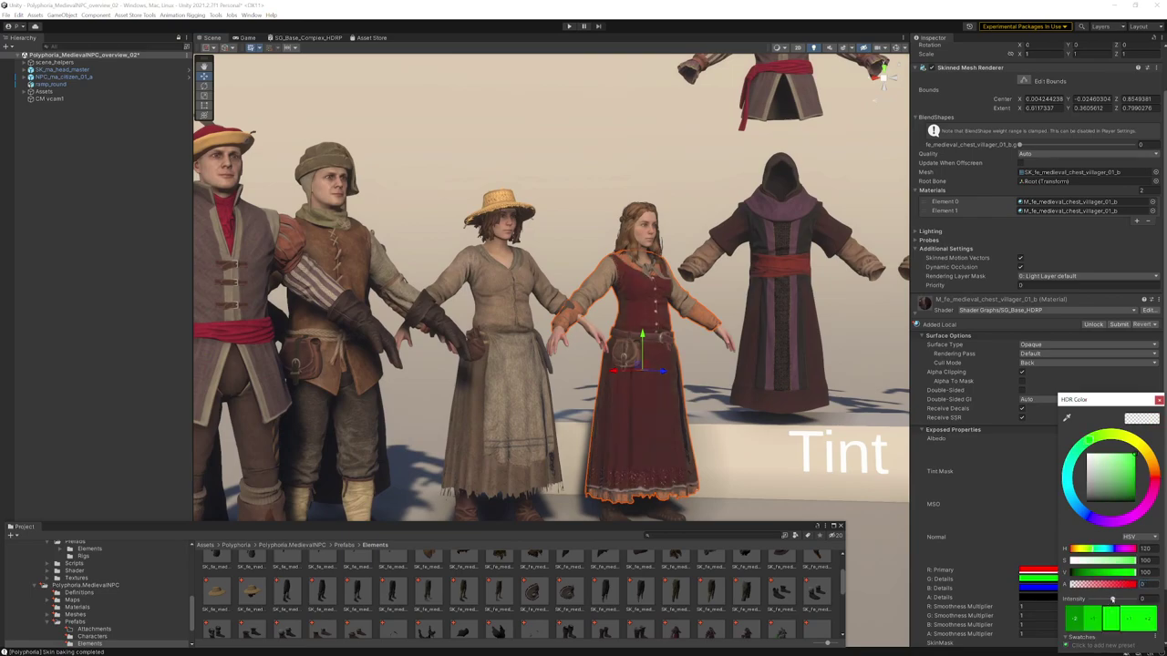
pyautogui.moveTo(1122, 584); pyautogui.dragTo(1136, 584)
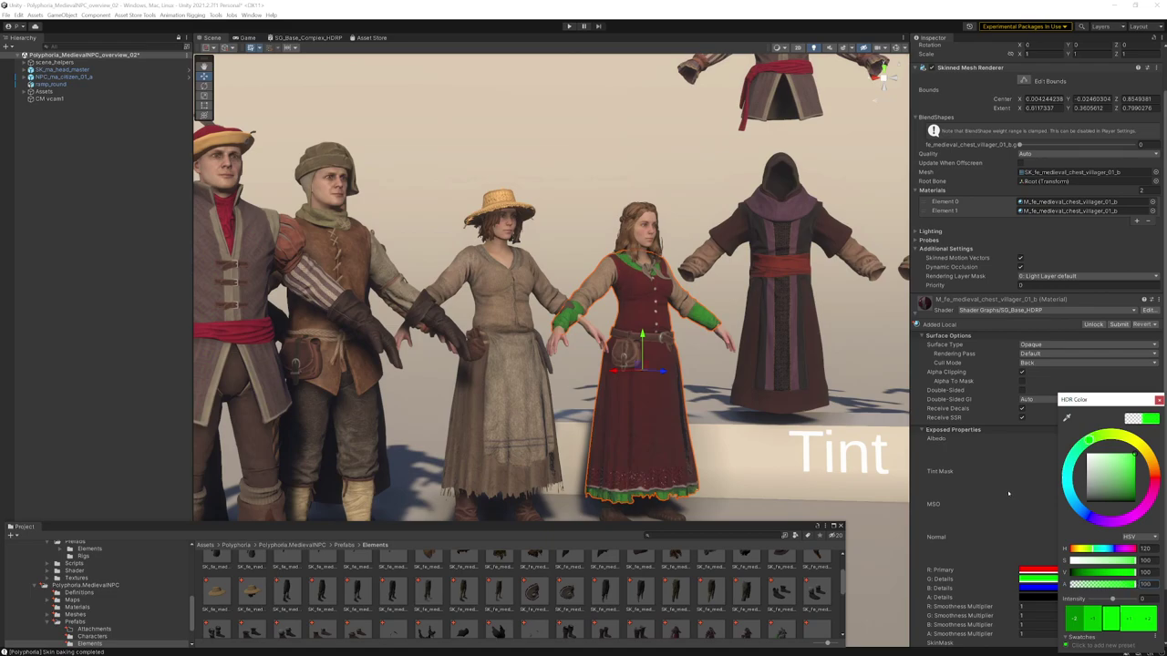
pyautogui.click(1154, 484)
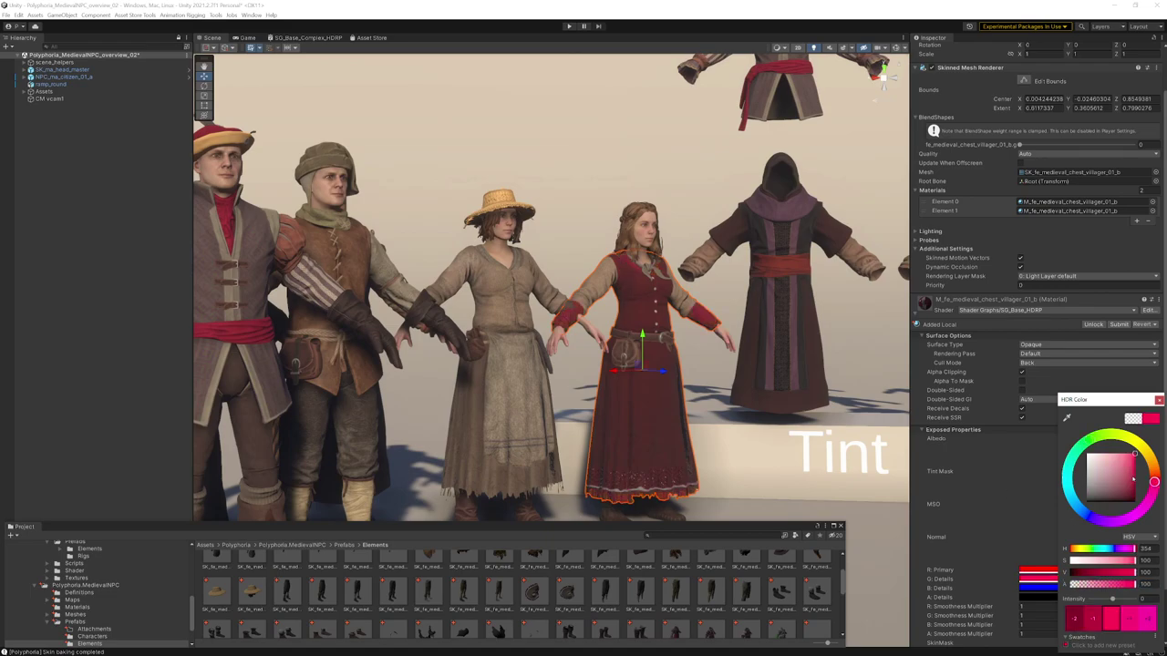
pyautogui.moveTo(1133, 479); pyautogui.dragTo(1089, 463)
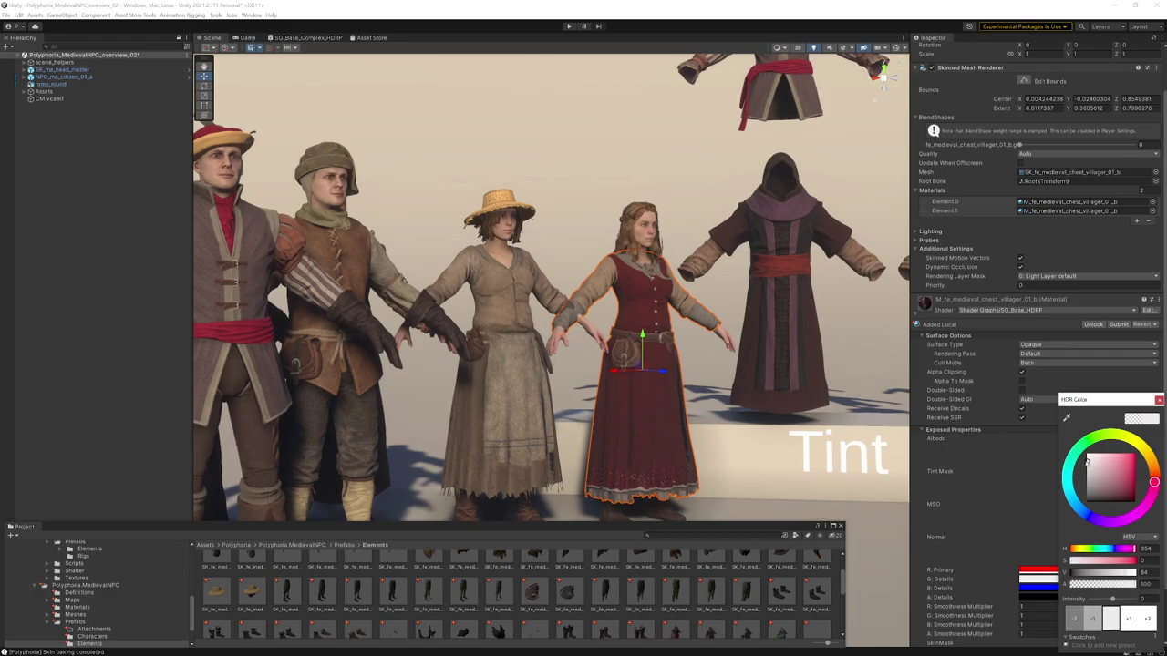
# Set the dress material's B: Details tint to a muted blue with hue 240, saturation 72, value 54 and alpha 90
pyautogui.click(1040, 589)
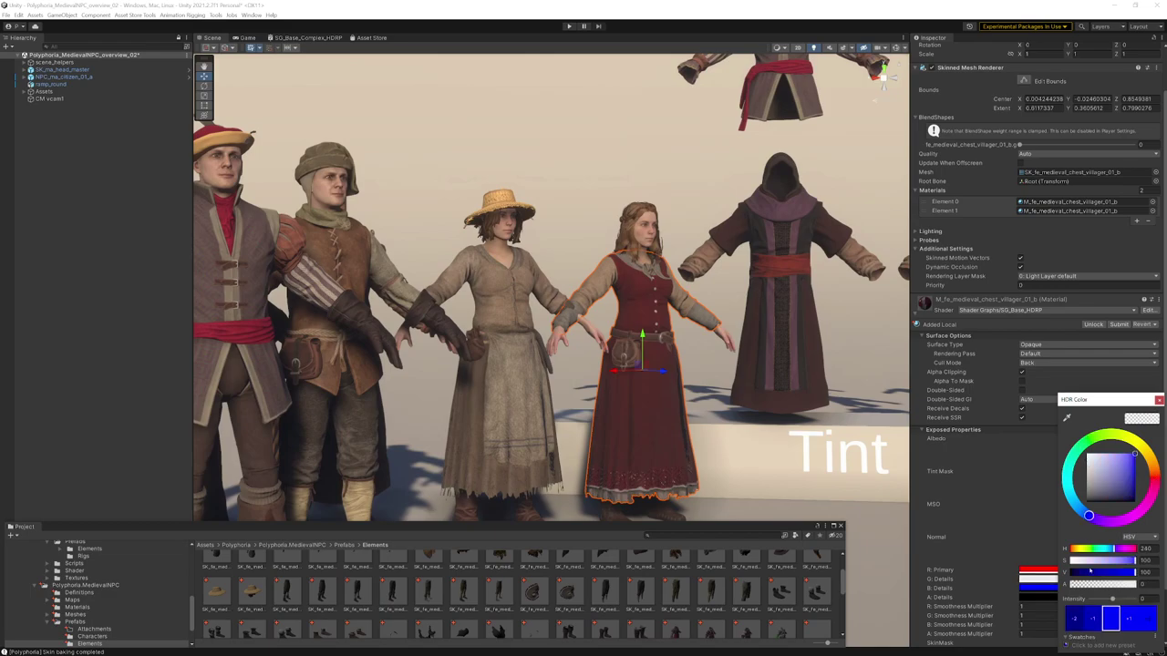
pyautogui.moveTo(1131, 475); pyautogui.dragTo(1122, 476)
pyautogui.moveTo(1110, 585); pyautogui.dragTo(1129, 584)
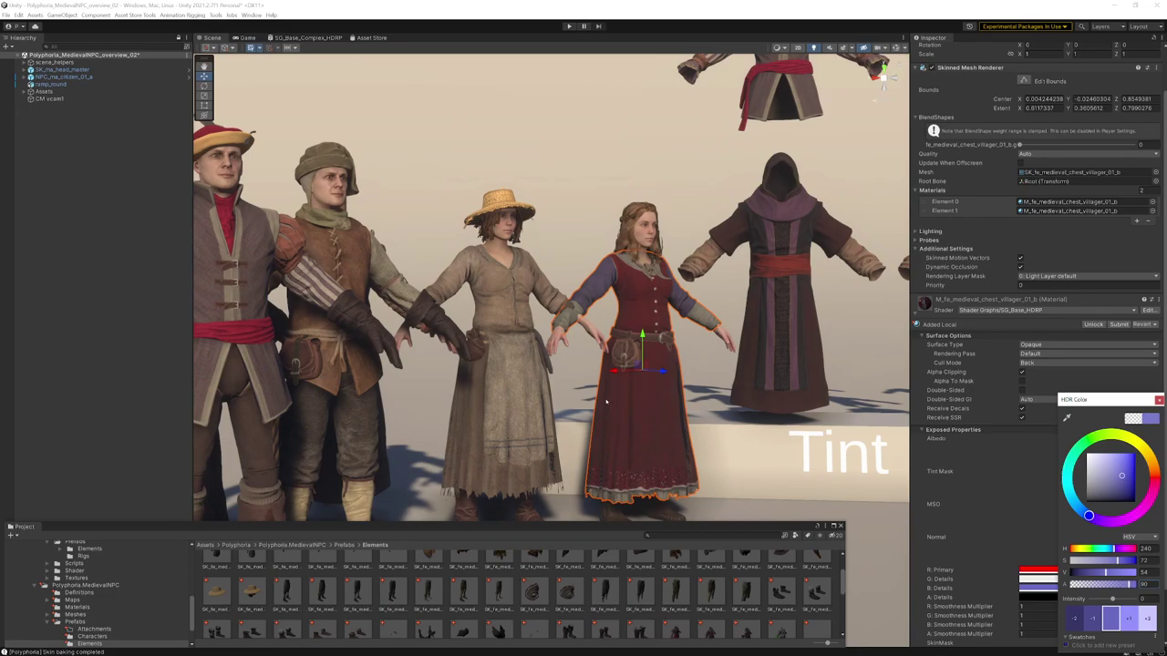
# Remove the B: Details and R: Primary tints from the female villager's dress material
pyautogui.keyDown('alt'); pyautogui.moveTo(607, 402); pyautogui.dragTo(589, 360); pyautogui.keyUp('alt')
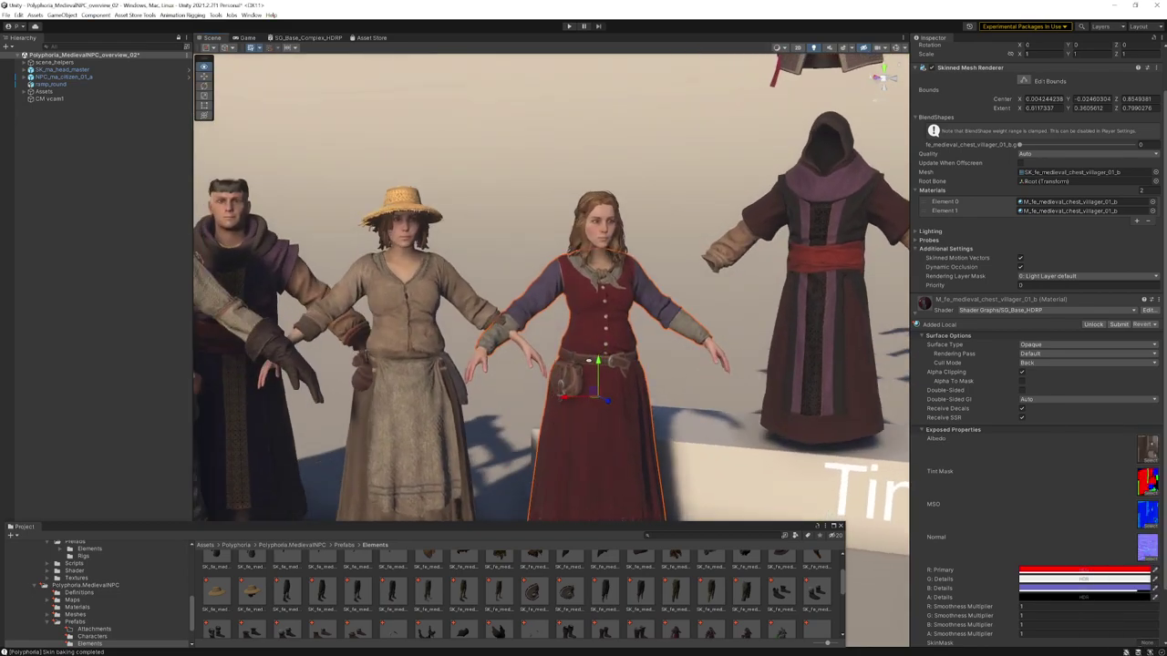
pyautogui.scroll(3, 589, 360)
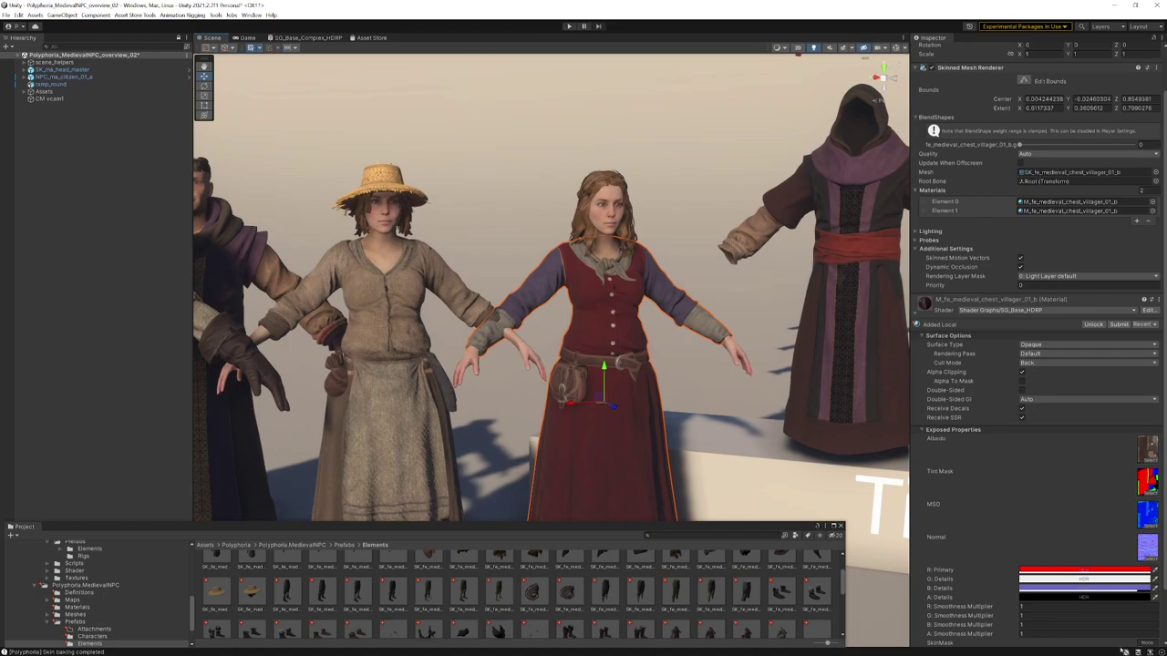
pyautogui.click(1062, 588)
pyautogui.click(1054, 570)
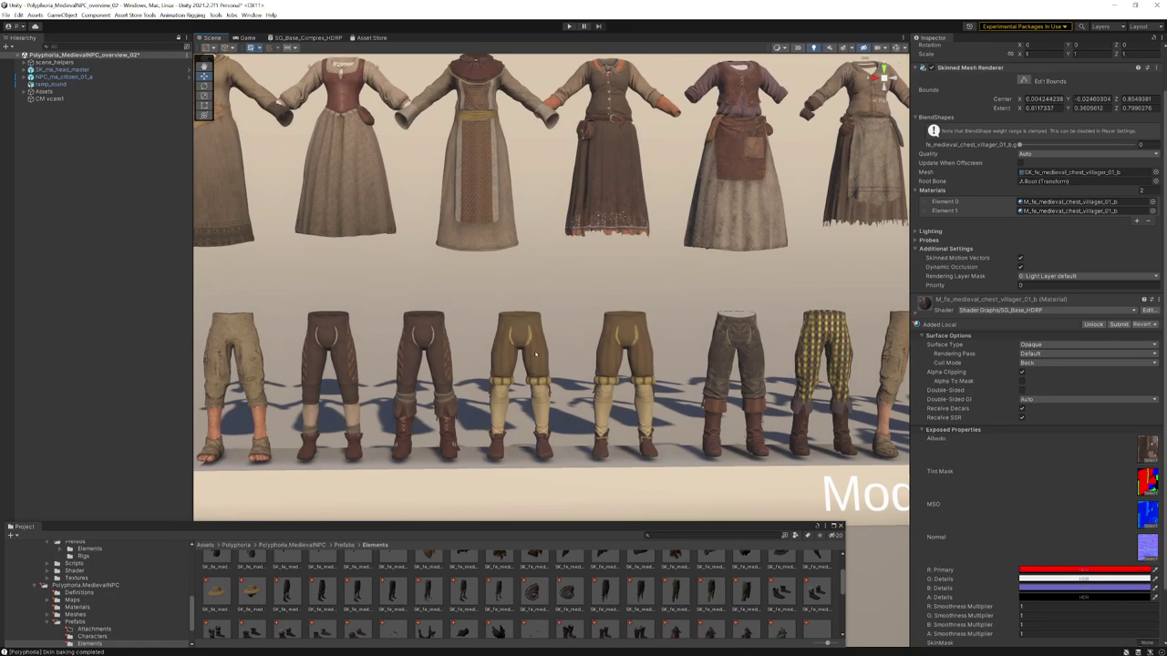
# Look over the modular leg and chest costume pieces and the rows of head variations in the scene
pyautogui.click(270, 349)
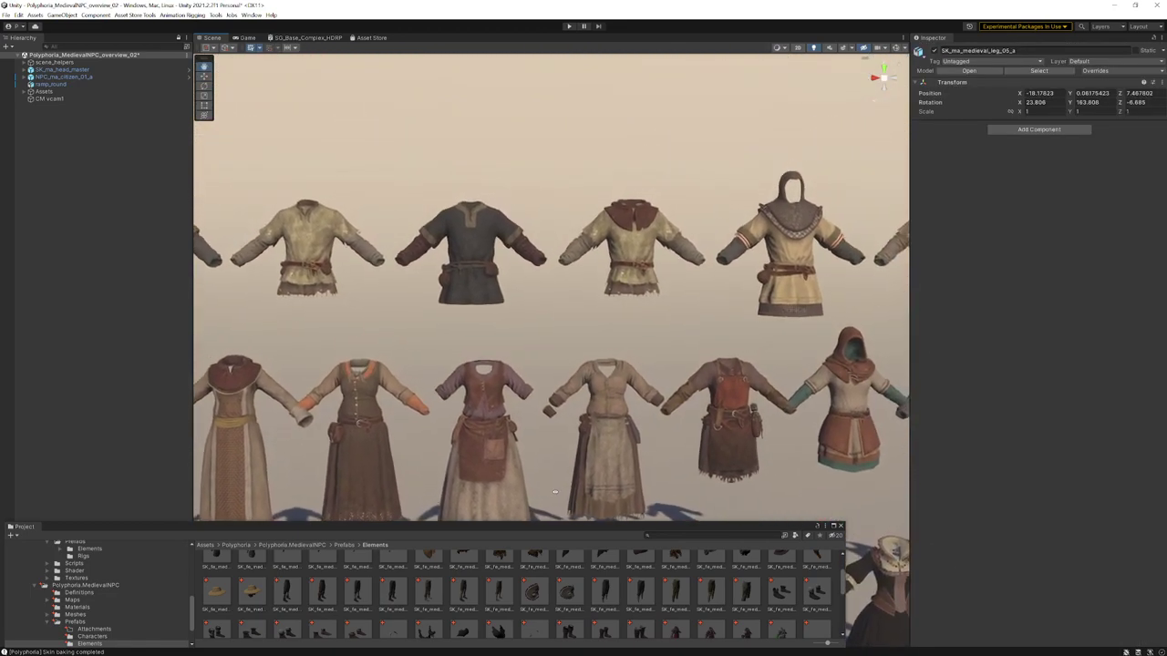
pyautogui.moveTo(555, 492); pyautogui.dragTo(518, 273, button='right')
pyautogui.click(717, 188)
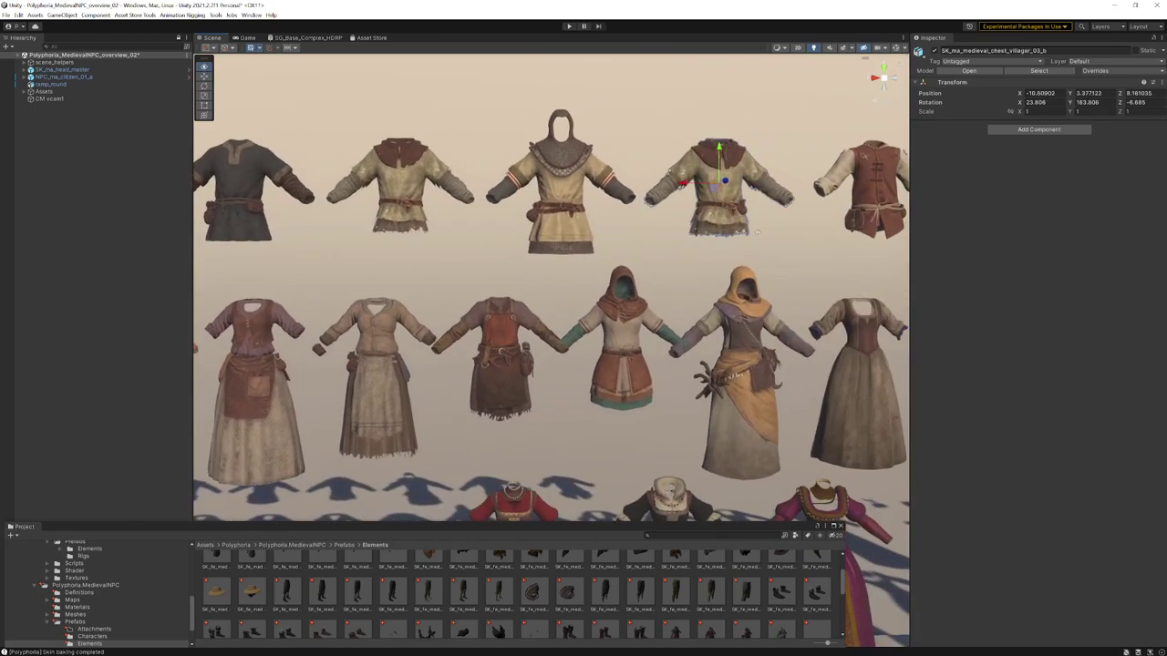
pyautogui.moveTo(717, 188); pyautogui.dragTo(574, 193, button='middle')
pyautogui.keyDown('alt'); pyautogui.moveTo(613, 221); pyautogui.dragTo(647, 246, button='right'); pyautogui.keyUp('alt')
pyautogui.moveTo(647, 244); pyautogui.dragTo(533, 101, button='middle')
pyautogui.moveTo(596, 383); pyautogui.dragTo(583, 283, button='middle')
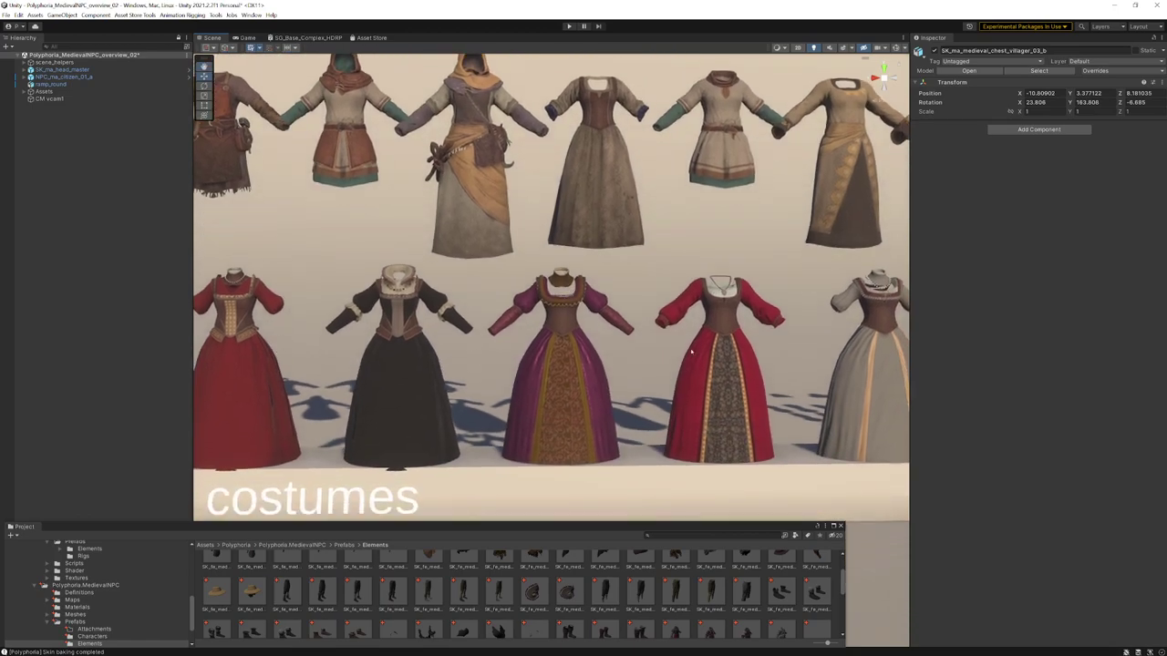
pyautogui.moveTo(694, 351); pyautogui.dragTo(487, 464, button='middle')
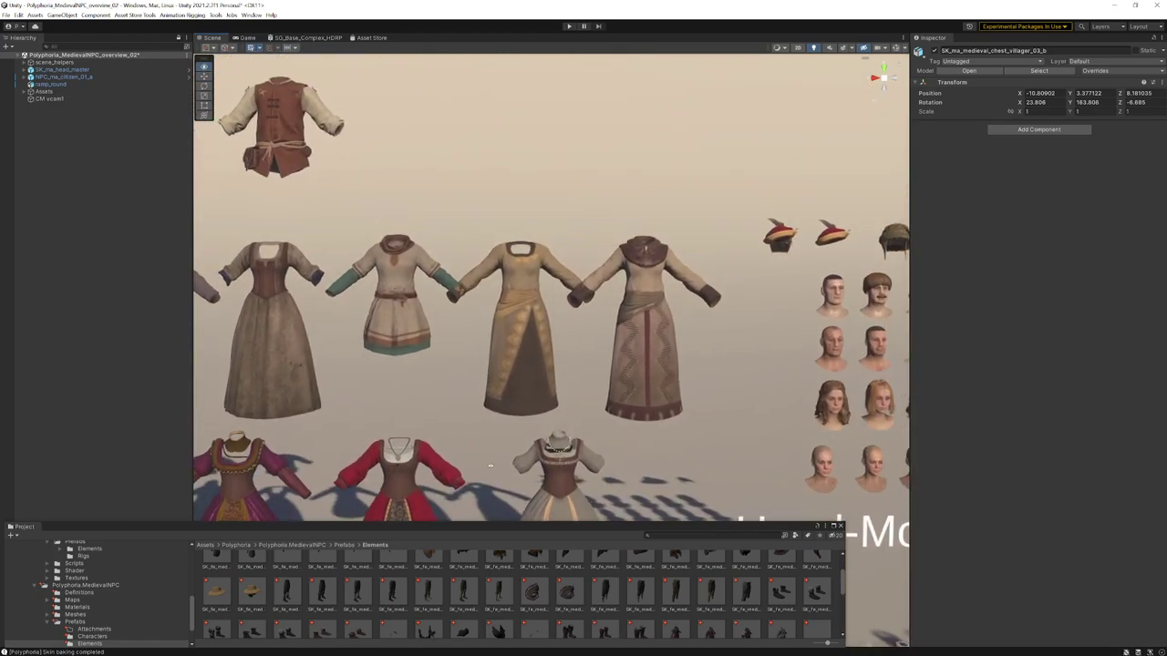
pyautogui.scroll(-3, 697, 344)
pyautogui.moveTo(699, 344); pyautogui.dragTo(691, 346, button='middle')
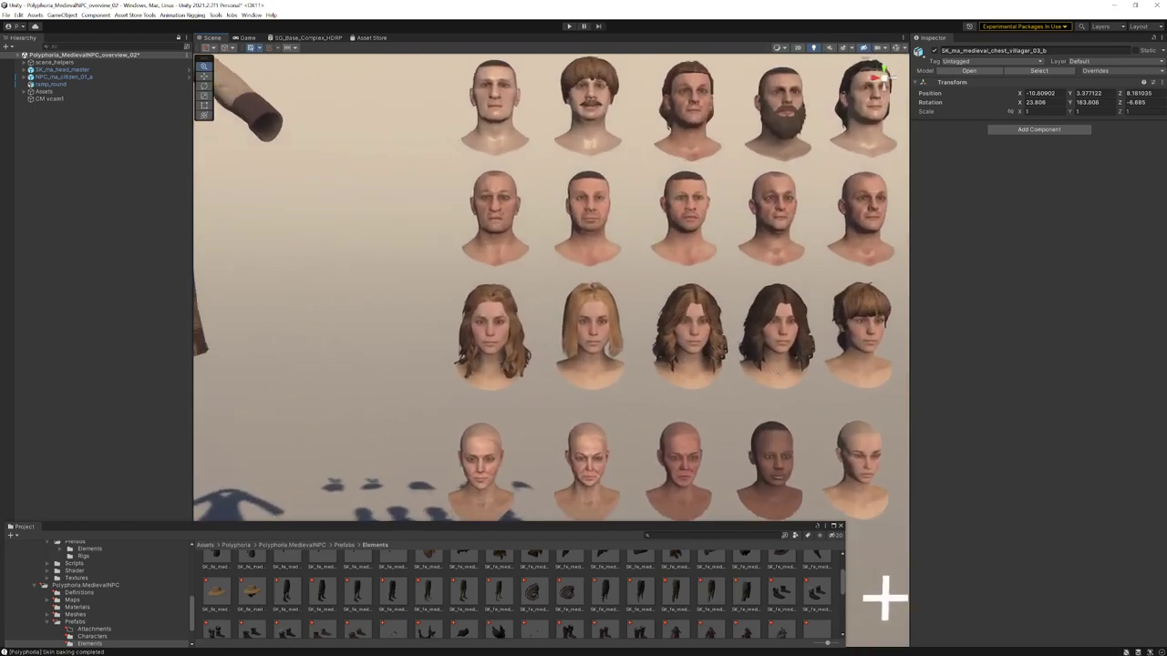
# Set the faceshape_02 and faceshape_04 blend shapes to 0 on the second male head in the hatless, short-haired row
pyautogui.click(599, 235)
pyautogui.click(599, 235)
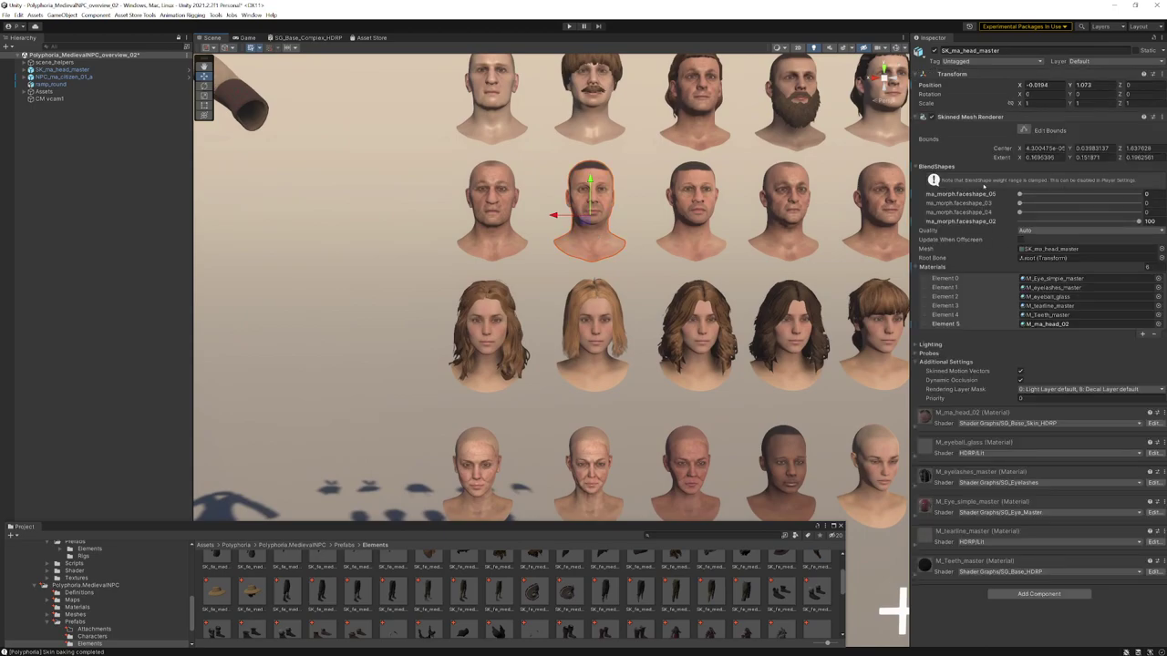
pyautogui.moveTo(1138, 221); pyautogui.dragTo(996, 228)
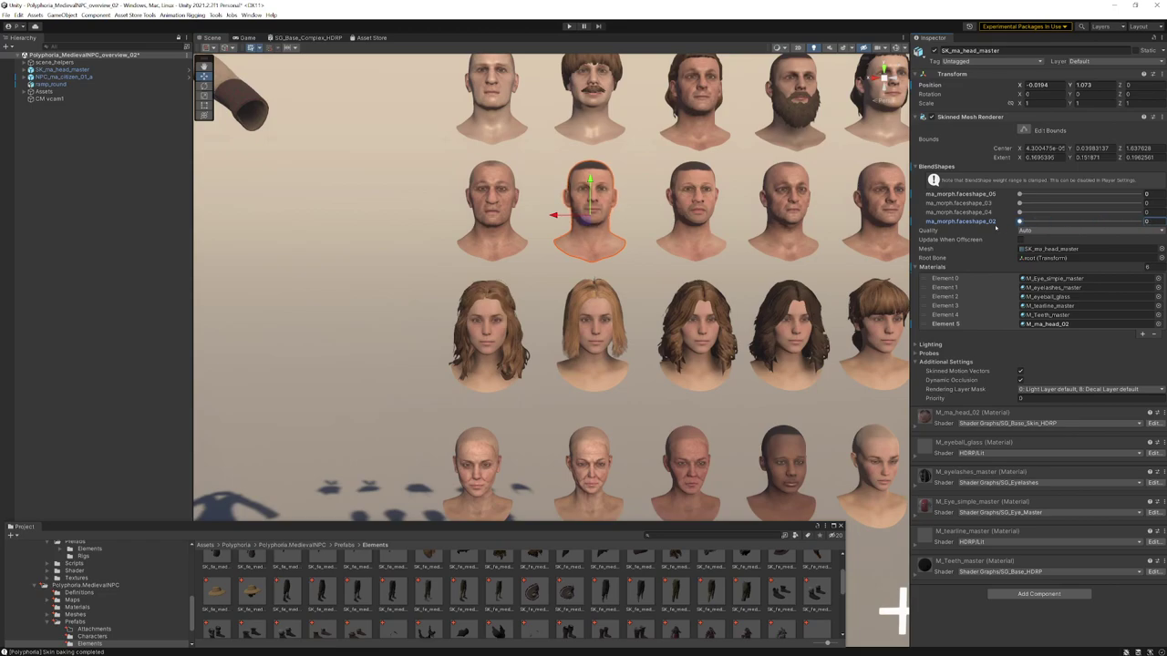
pyautogui.click(1026, 211)
pyautogui.click(1019, 221)
# Locate the head's M_ma_head_02 material in the project and move the Project window up beside the heads
pyautogui.scroll(5, 816, 196)
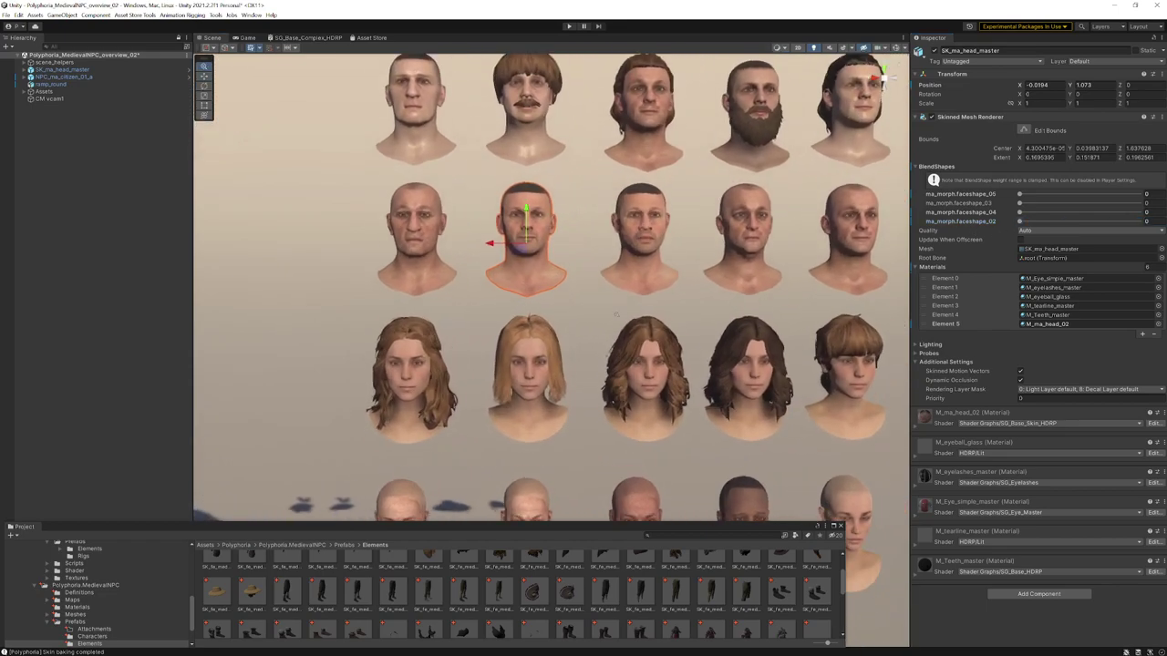
pyautogui.moveTo(474, 198); pyautogui.dragTo(531, 221, button='middle')
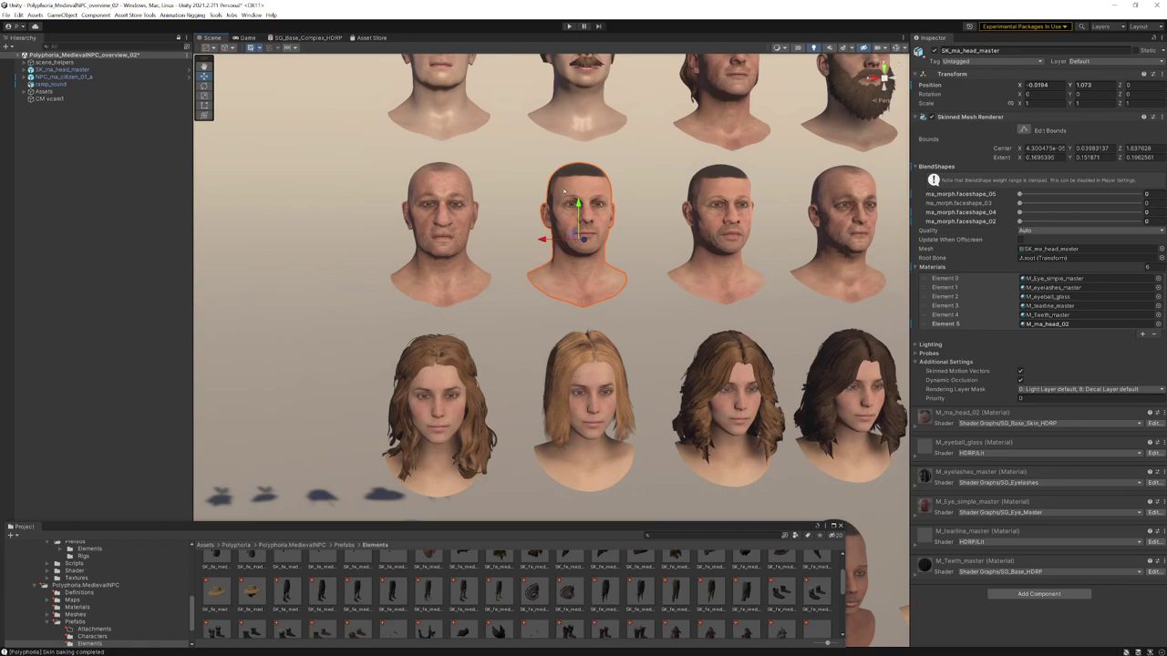
pyautogui.scroll(-2, 686, 262)
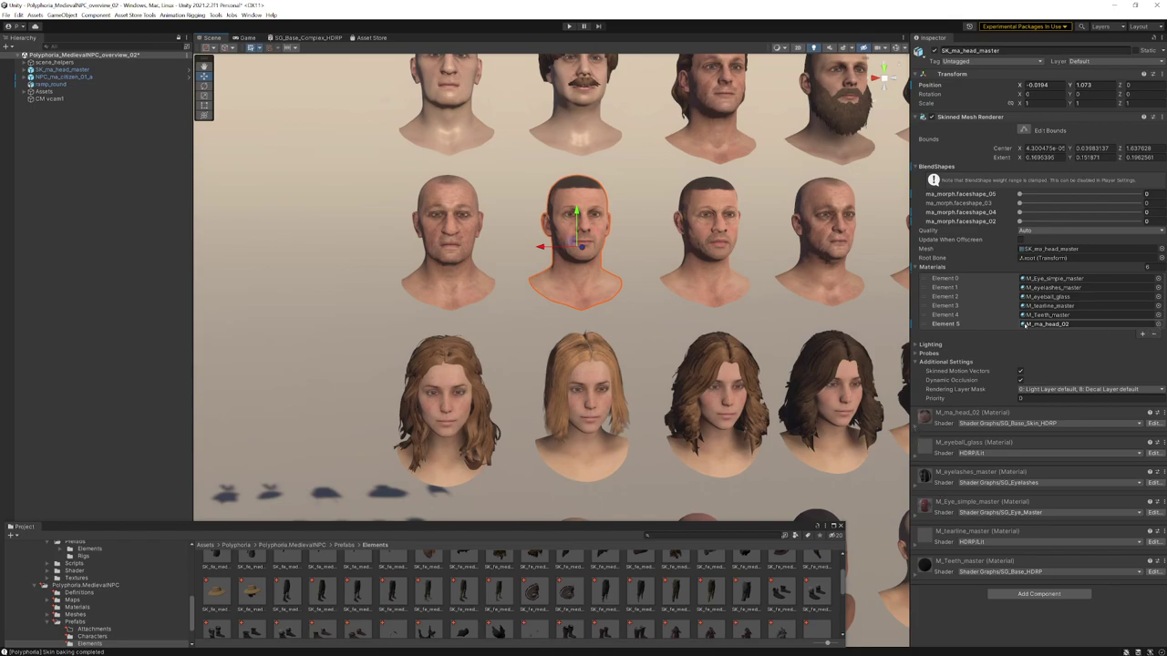
pyautogui.click(1023, 325)
pyautogui.moveTo(425, 530); pyautogui.dragTo(469, 450)
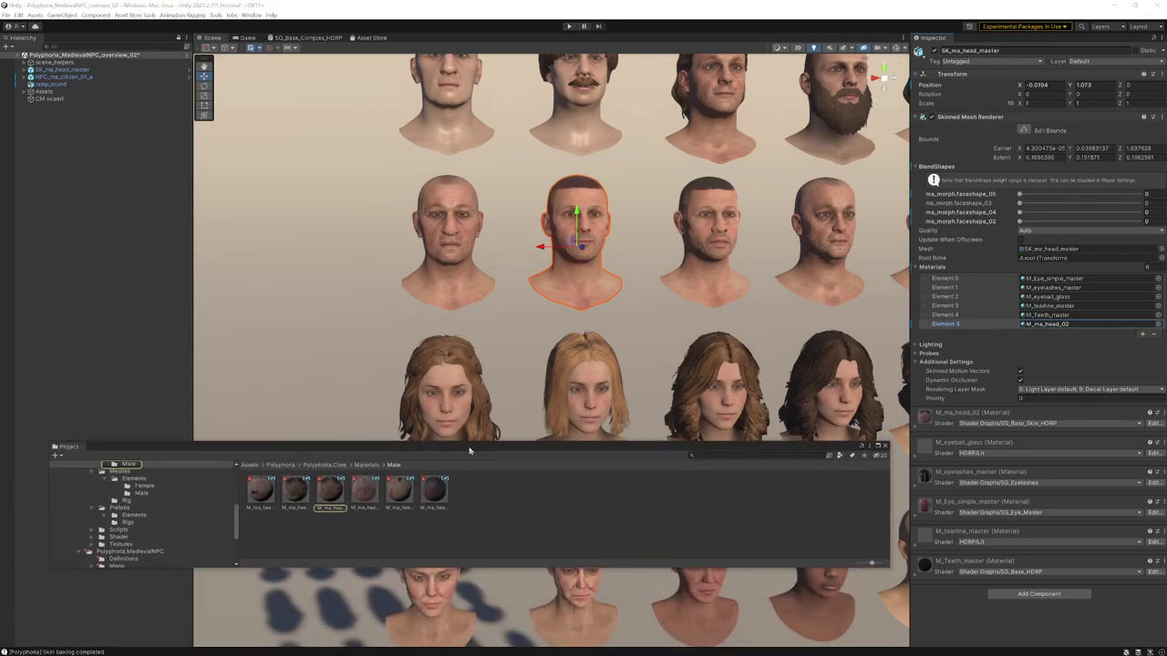
# Try other male head materials on the selected head, including M_ma_head_clear_skull and M_ma_head_03, and reassign M_ma_head_02
pyautogui.moveTo(300, 503); pyautogui.dragTo(585, 278)
pyautogui.moveTo(399, 495); pyautogui.dragTo(554, 273)
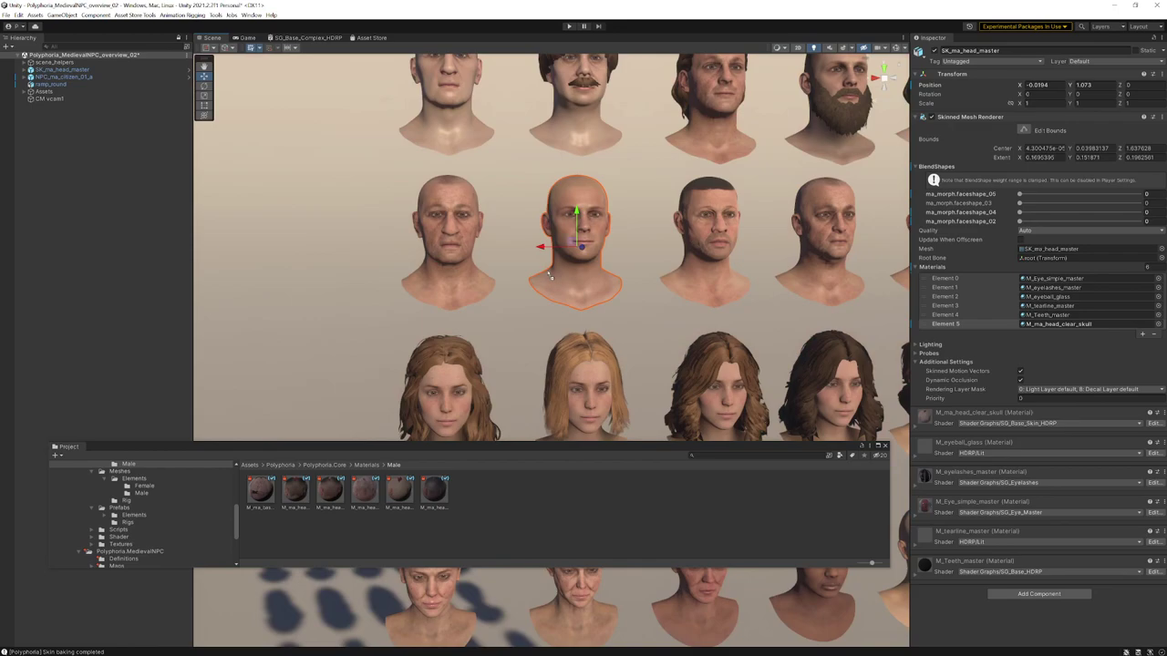
pyautogui.moveTo(364, 492); pyautogui.dragTo(575, 271)
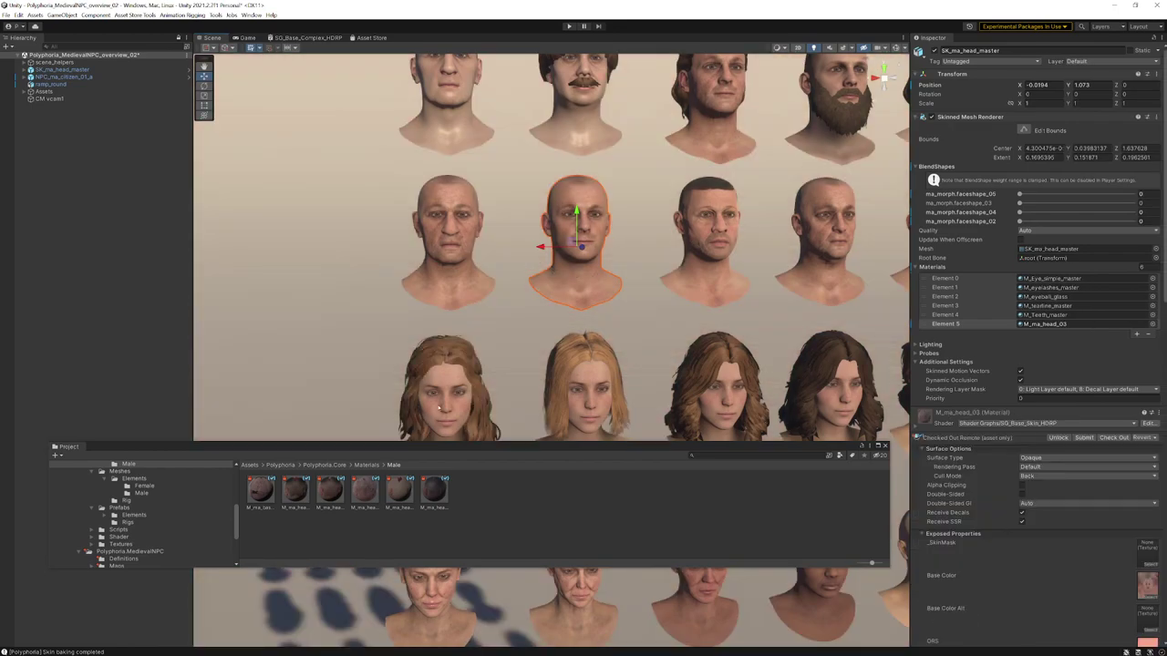
pyautogui.moveTo(339, 492); pyautogui.dragTo(575, 265)
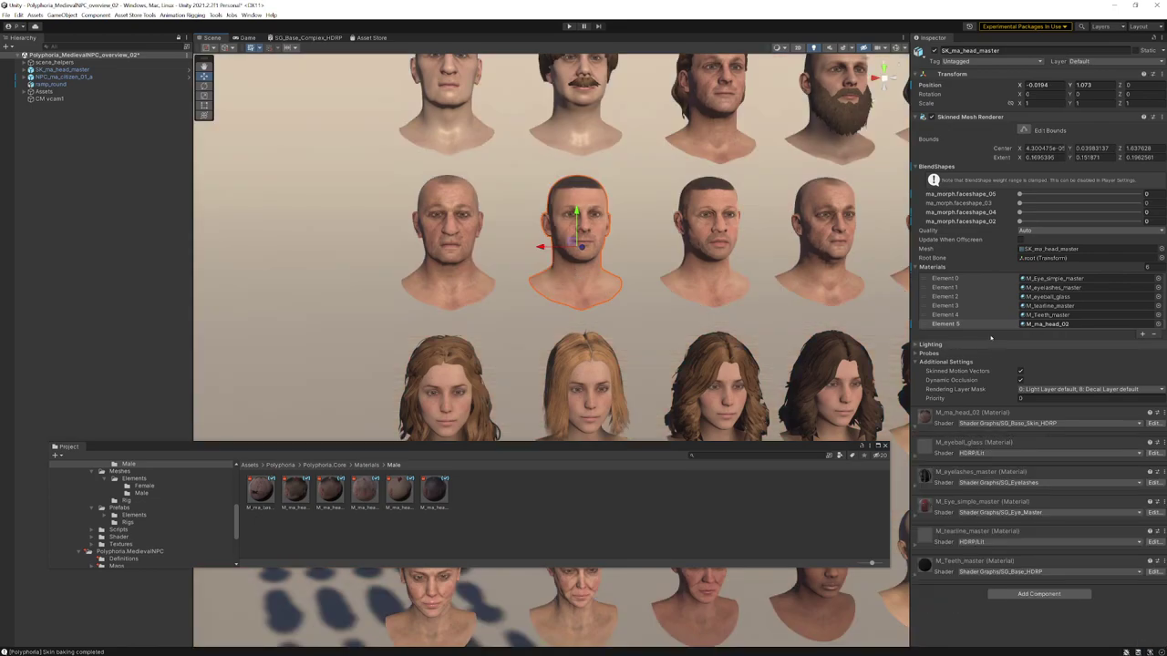
# Expand the M_ma_head_02 material's properties and raise the alpha of its red Skin Tint to 92
pyautogui.click(917, 426)
pyautogui.scroll(-5, 1048, 456)
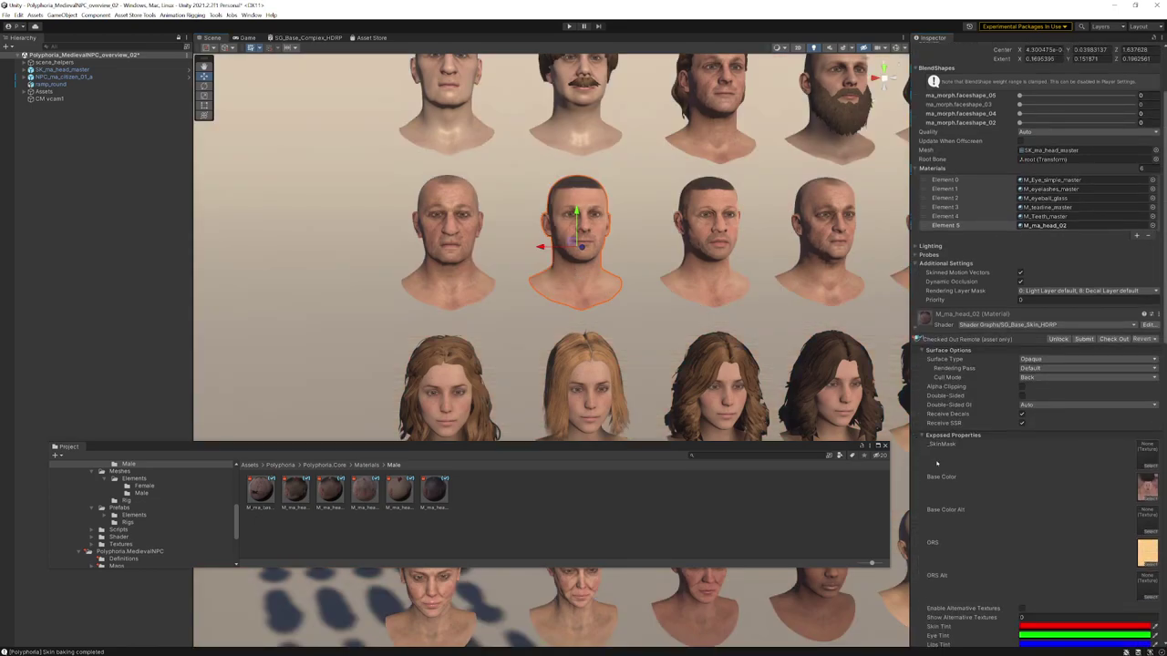
pyautogui.click(1085, 528)
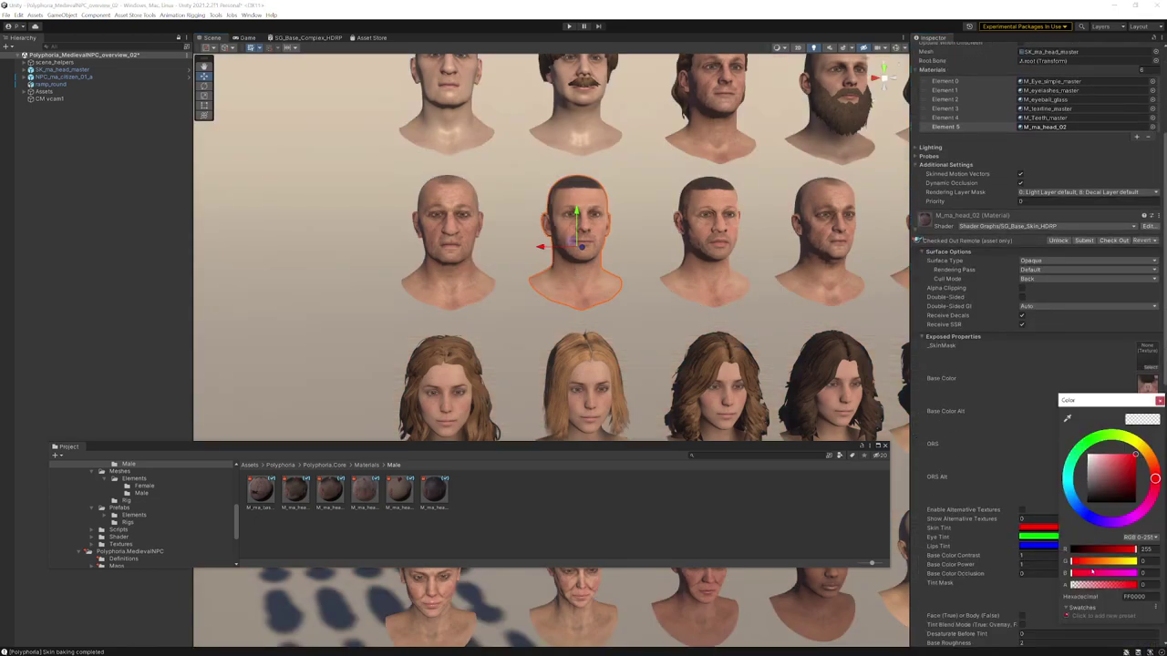
pyautogui.moveTo(1076, 584)
pyautogui.mouseDown()
pyautogui.moveTo(1111, 585)
pyautogui.moveTo(1094, 584)
pyautogui.mouseUp()
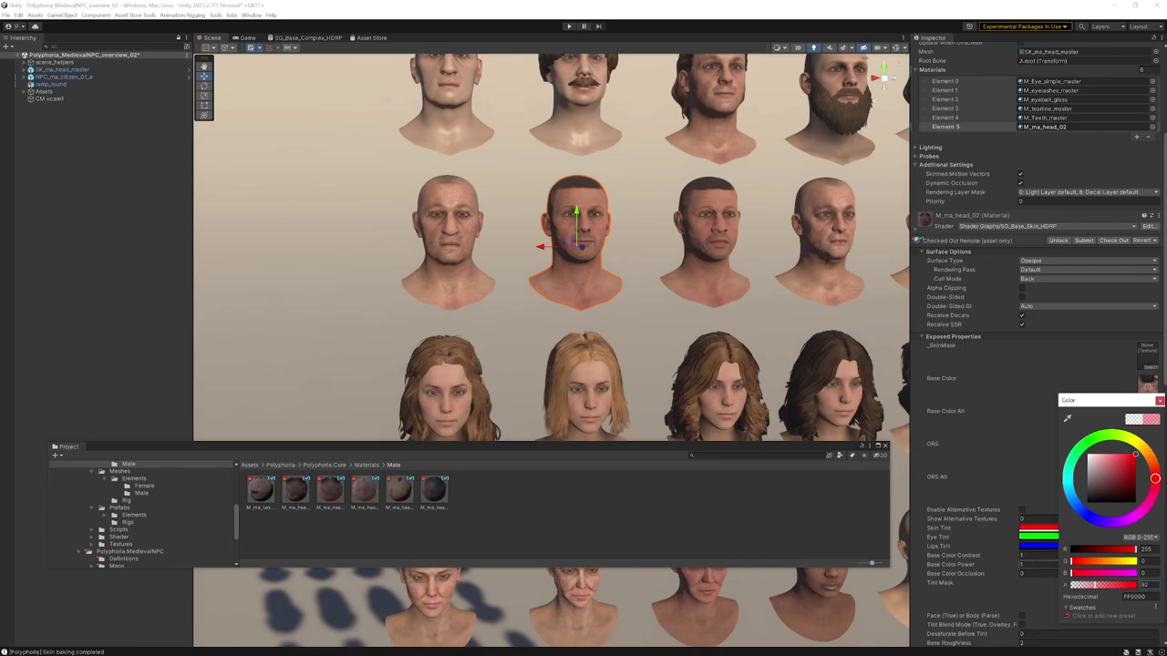
# Lower the head material's Skin Tint alpha to 0 and deselect the head
pyautogui.moveTo(1096, 585); pyautogui.dragTo(1063, 585)
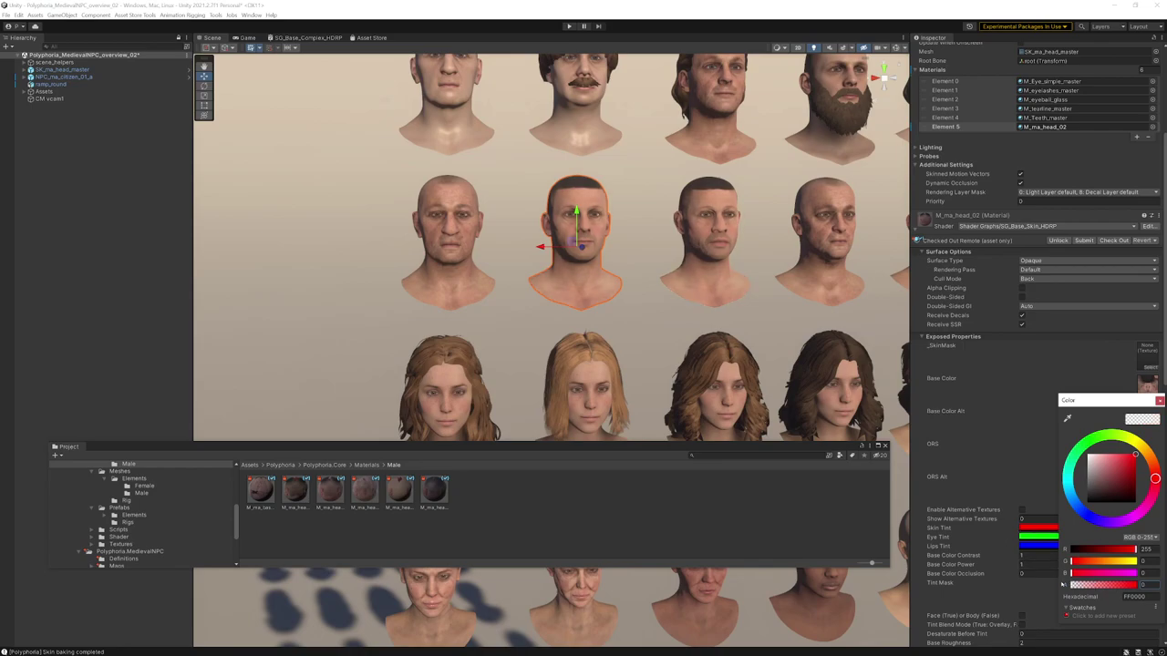
pyautogui.click(656, 308)
pyautogui.scroll(-12, 702, 347)
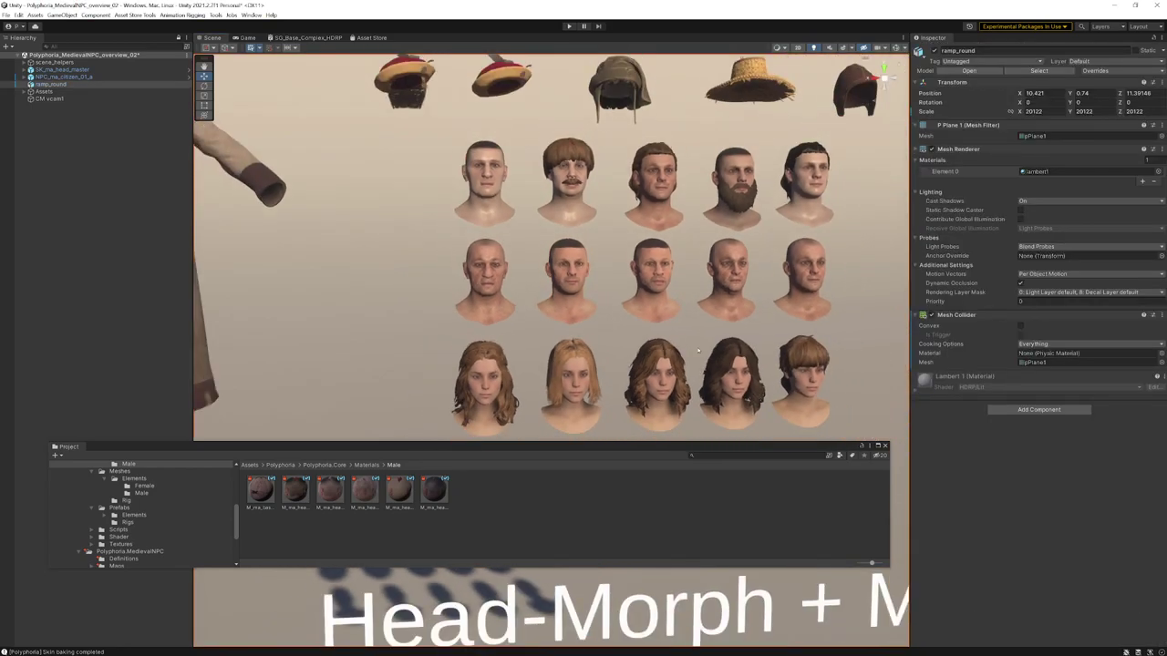
# Bring the three fully dressed characters into view and open the Characters prefab folder of Polyphoria.MedievalNPC
pyautogui.scroll(-2, 702, 347)
pyautogui.keyDown('alt'); pyautogui.moveTo(720, 401); pyautogui.dragTo(574, 302, button='middle'); pyautogui.keyUp('alt')
pyautogui.keyDown('alt'); pyautogui.moveTo(575, 302); pyautogui.dragTo(529, 302, button='right'); pyautogui.keyUp('alt')
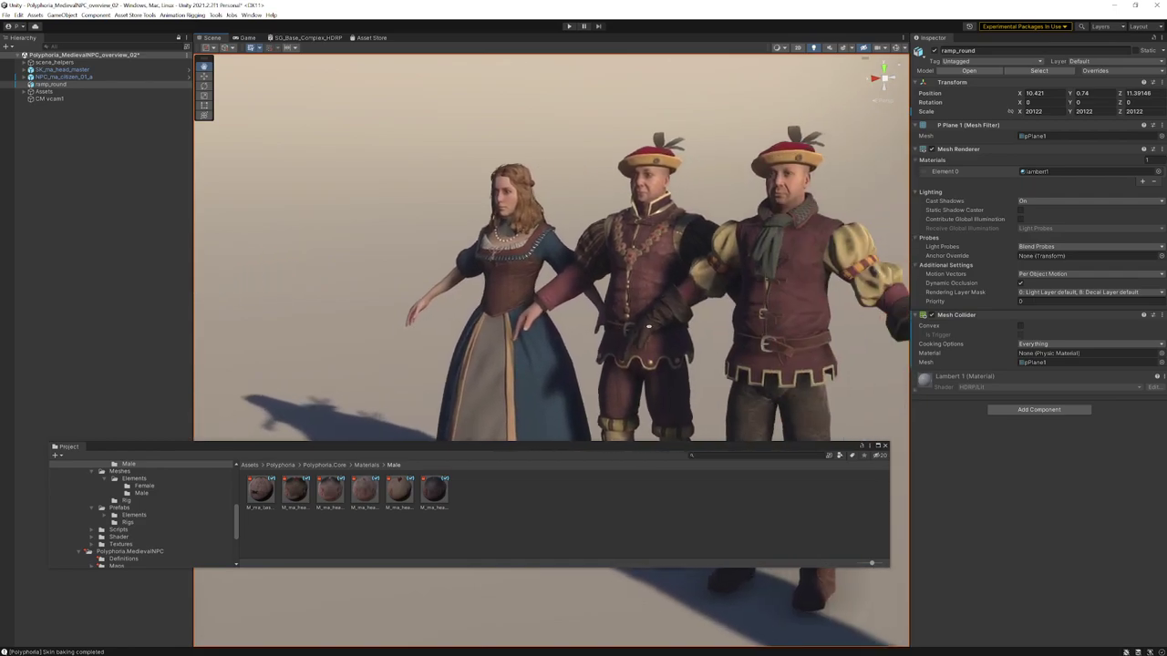
pyautogui.scroll(-5, 164, 544)
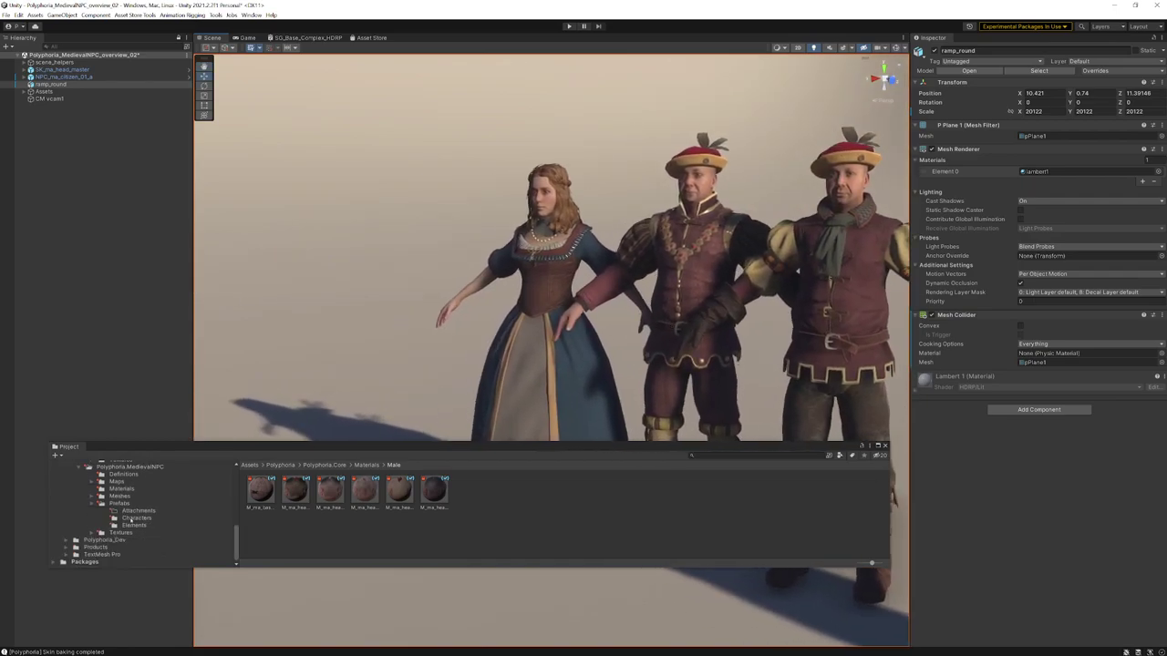
pyautogui.click(143, 519)
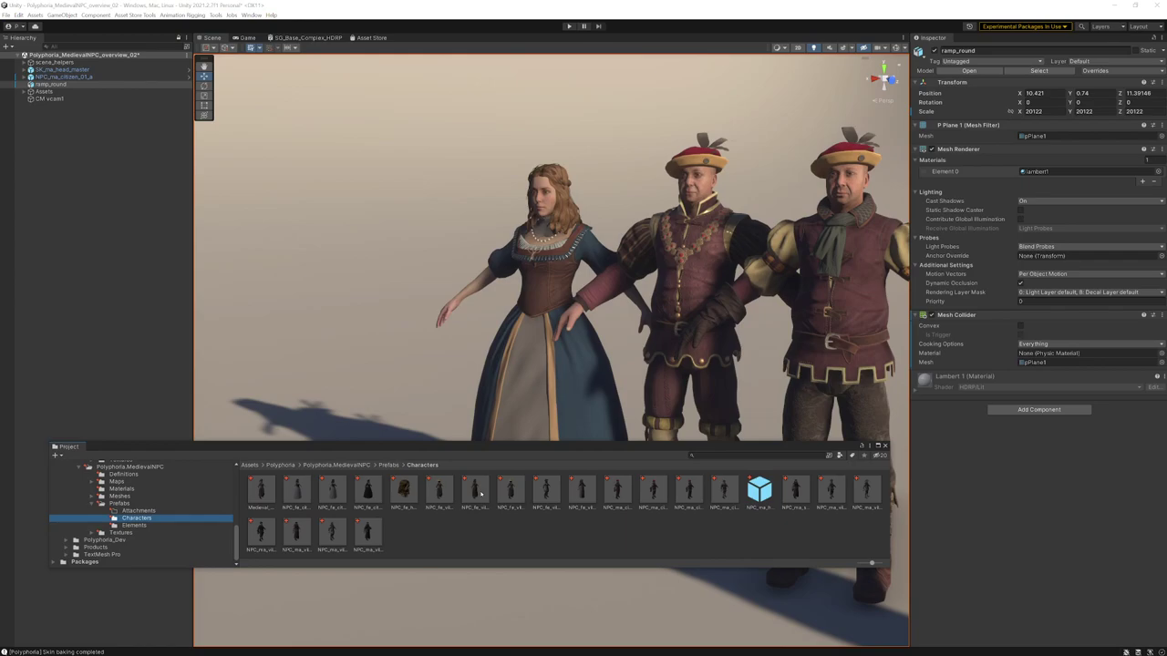
# Open the Elements prefab folder, enlarge the Project window to view all the modular parts, and shrink it again
pyautogui.click(135, 526)
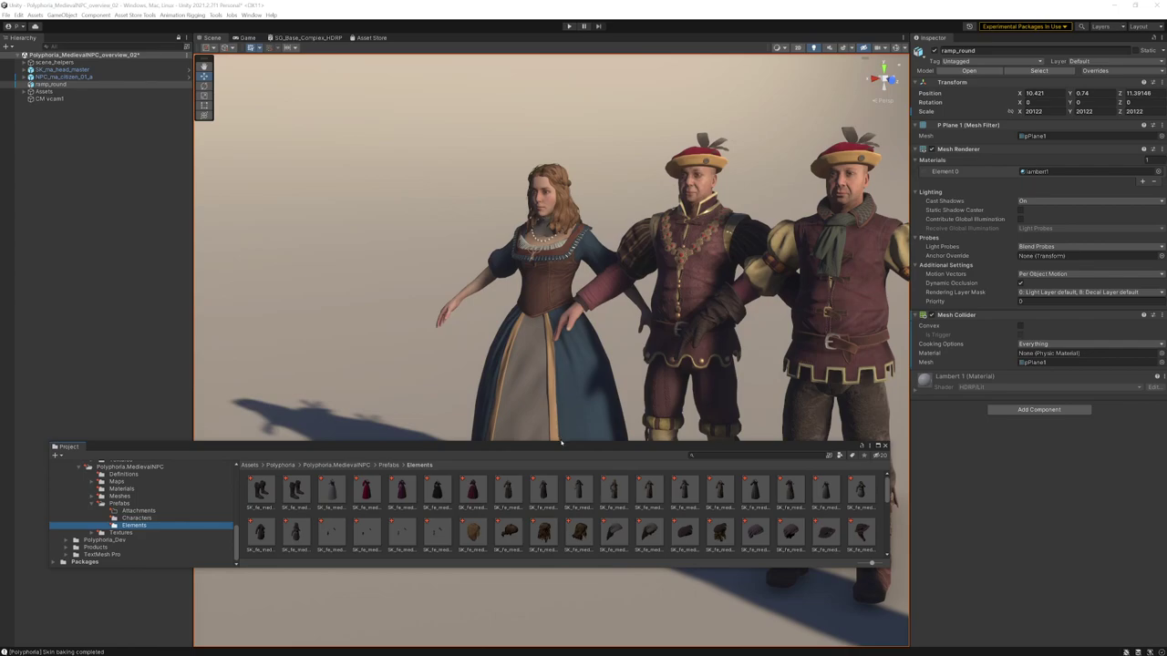
pyautogui.moveTo(561, 443); pyautogui.dragTo(605, 180)
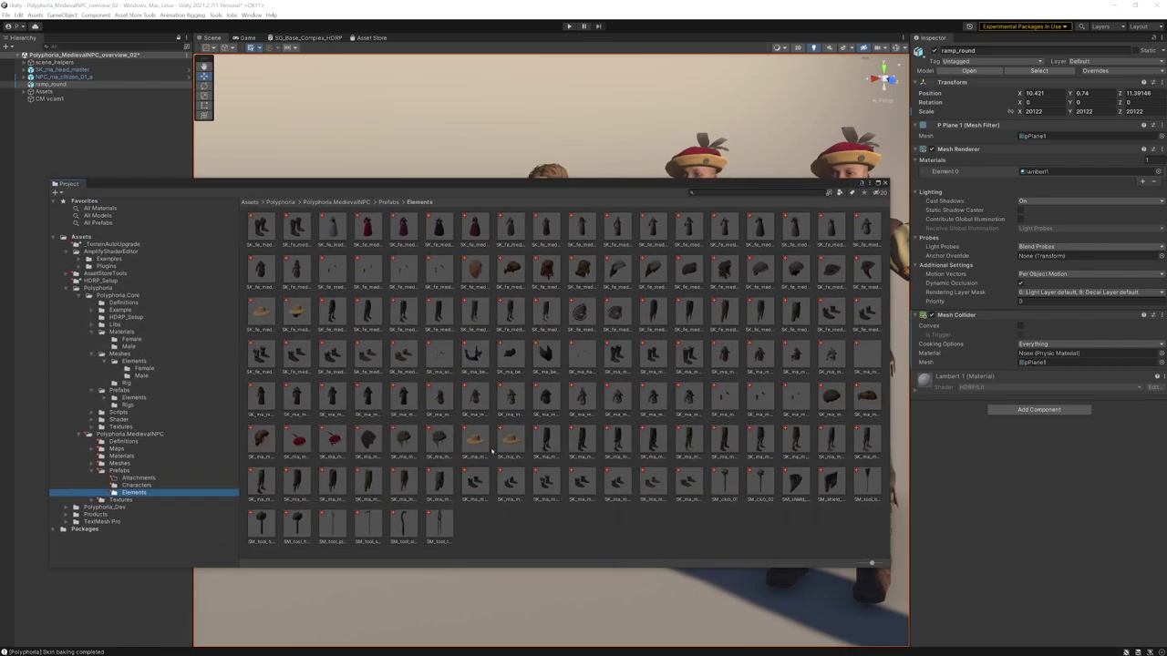
pyautogui.moveTo(786, 180); pyautogui.dragTo(789, 193)
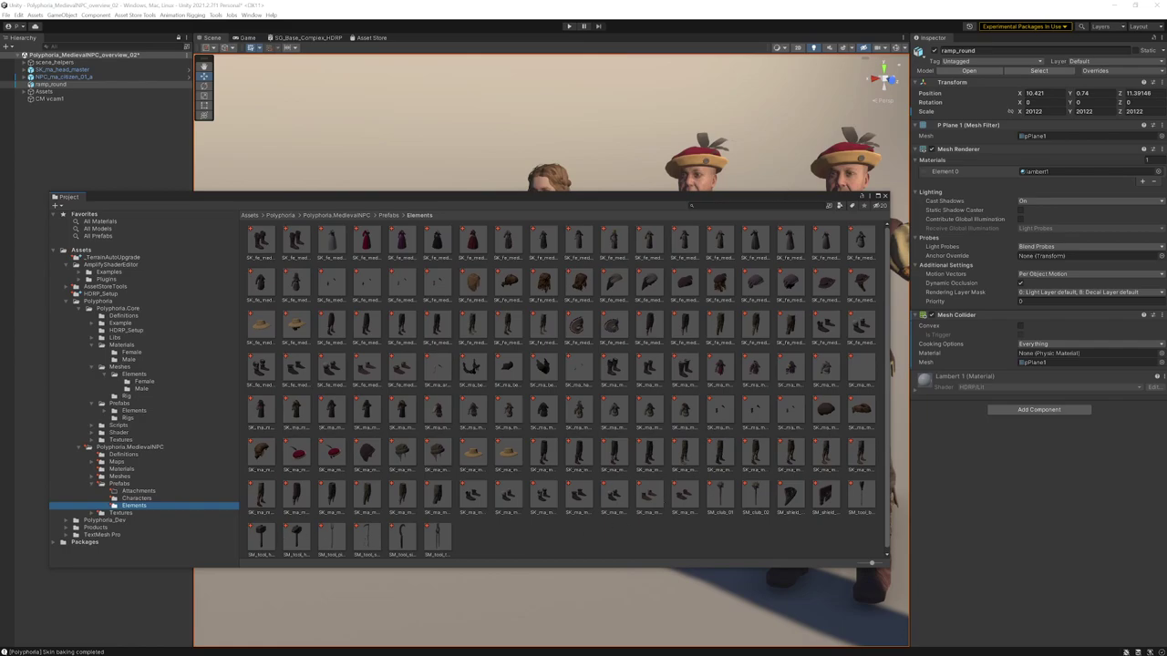
pyautogui.moveTo(790, 192); pyautogui.dragTo(790, 377)
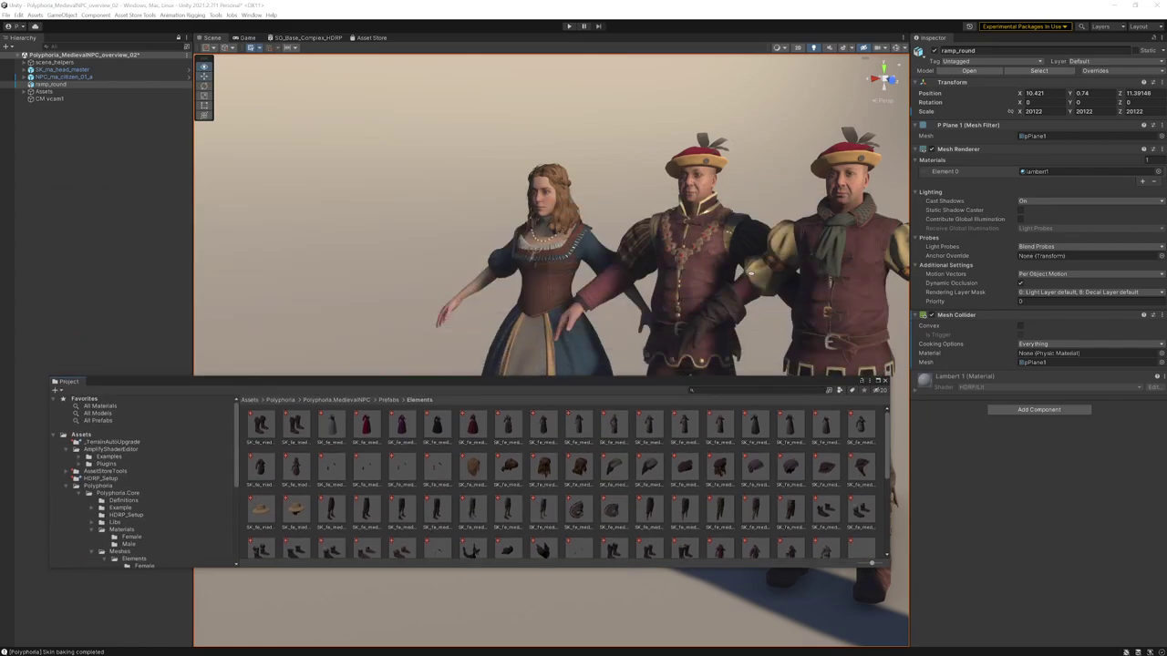
# Open the recent scene medieval_NPC_render_01 and move the Project window down out of the way
pyautogui.click(7, 14)
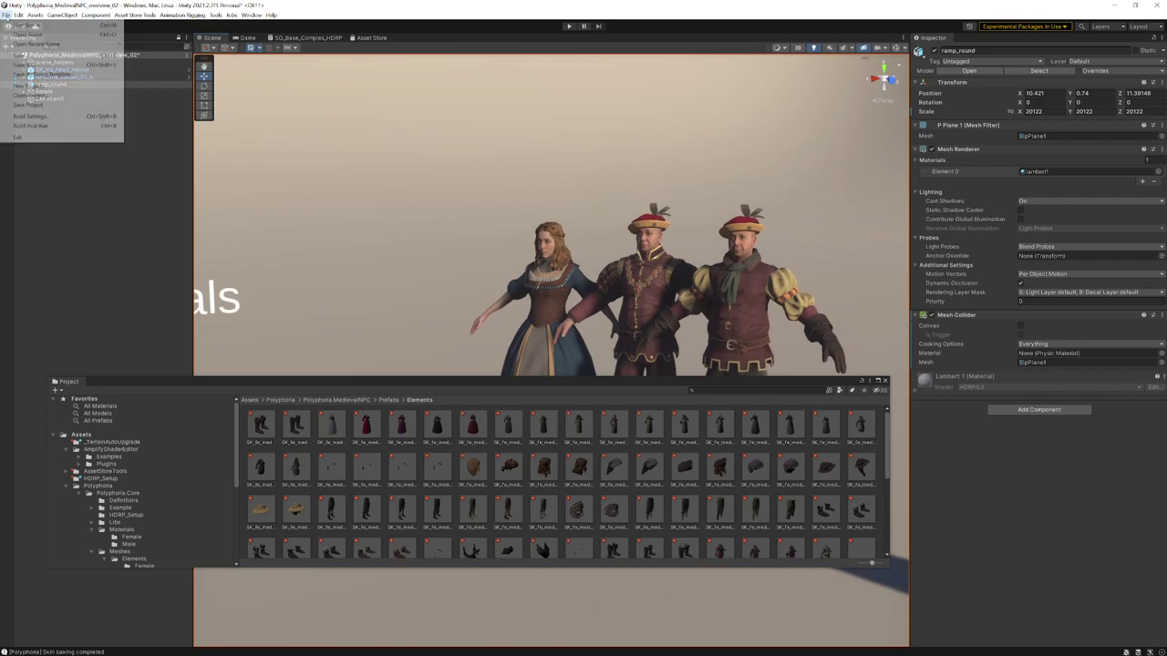
pyautogui.moveTo(32, 46)
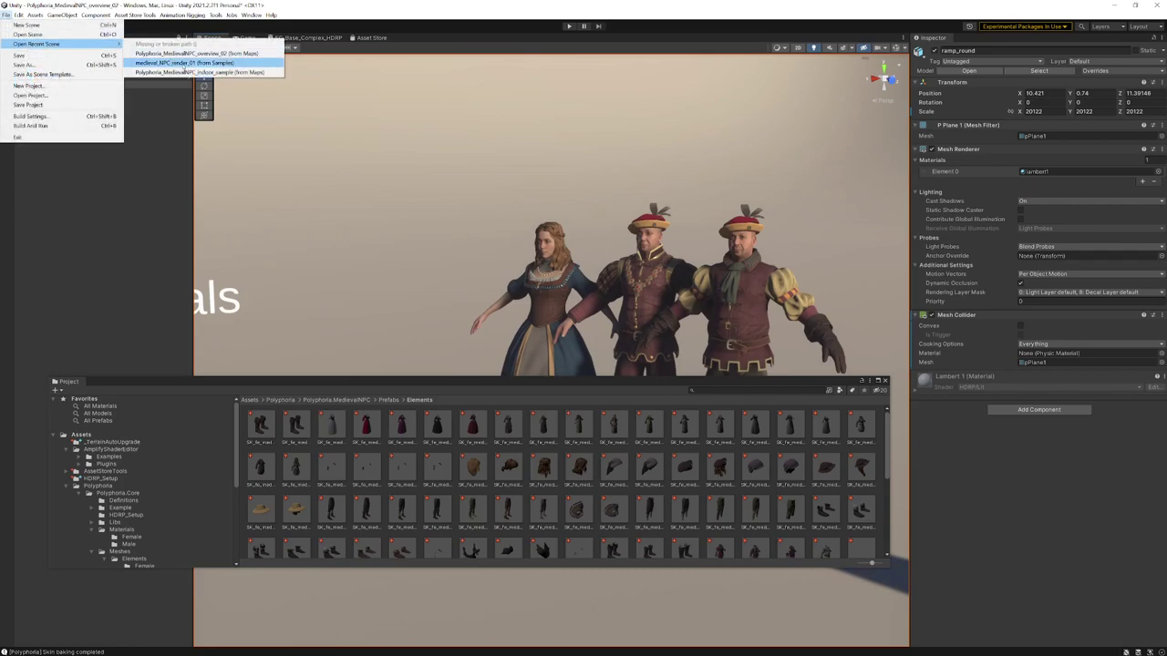
pyautogui.click(195, 64)
pyautogui.click(655, 352)
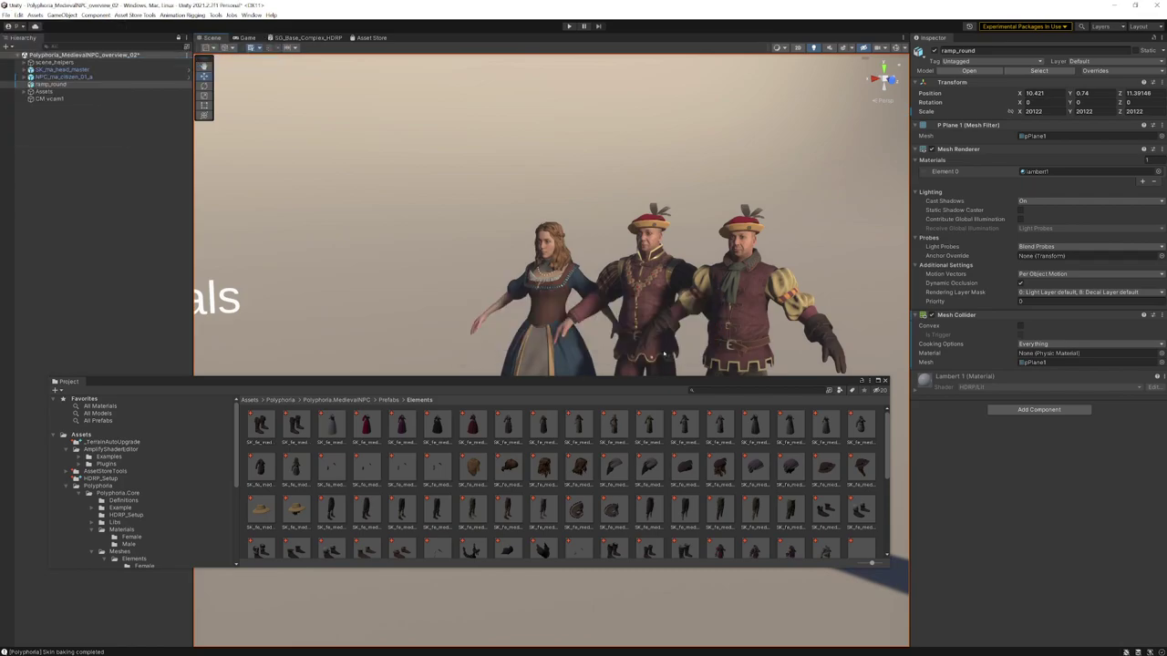
pyautogui.moveTo(759, 383); pyautogui.dragTo(808, 506)
# Examine the female dress variants up close, including the red dress with the patterned front panel
pyautogui.keyDown('alt'); pyautogui.moveTo(417, 261); pyautogui.dragTo(711, 286, button='middle'); pyautogui.keyUp('alt')
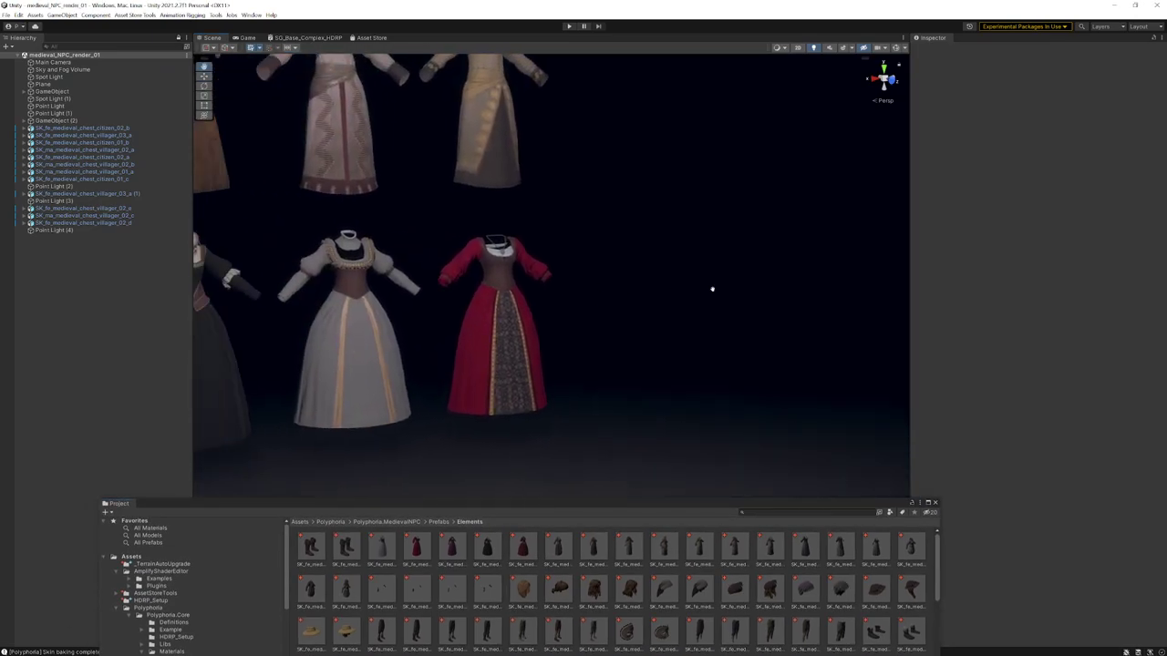
pyautogui.keyDown('alt'); pyautogui.moveTo(722, 285); pyautogui.dragTo(471, 276); pyautogui.keyUp('alt')
pyautogui.keyDown('alt'); pyautogui.moveTo(471, 276); pyautogui.dragTo(775, 370, button='right'); pyautogui.keyUp('alt')
pyautogui.keyDown('alt'); pyautogui.moveTo(310, 319); pyautogui.dragTo(607, 334, button='middle'); pyautogui.keyUp('alt')
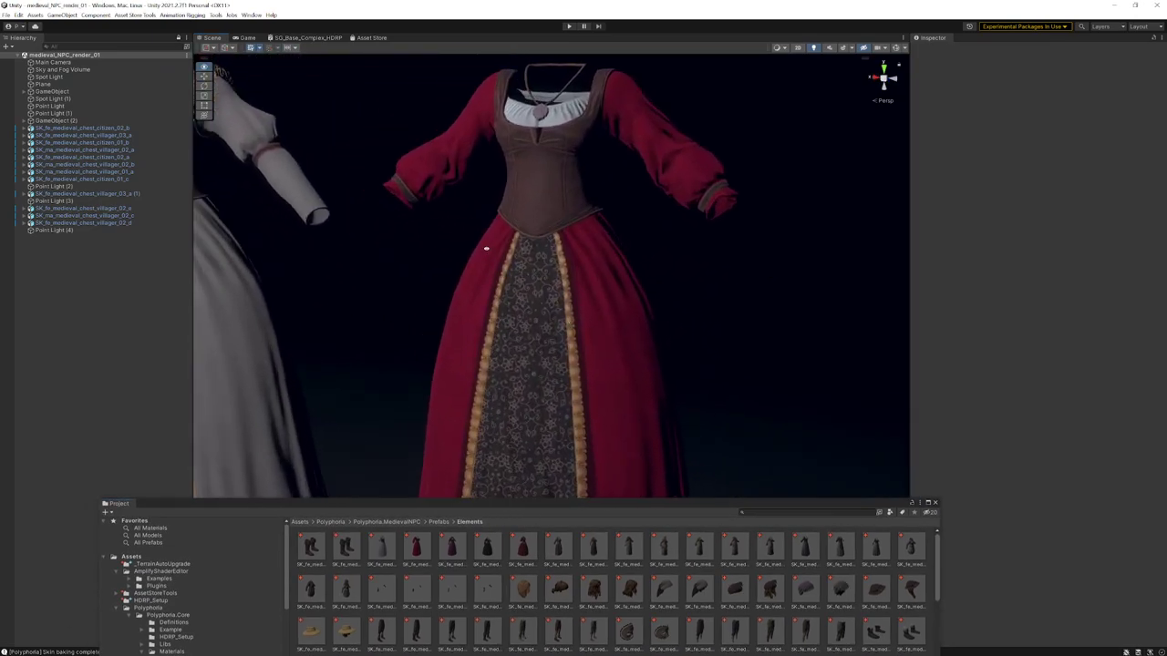
pyautogui.keyDown('alt'); pyautogui.moveTo(484, 247); pyautogui.dragTo(547, 228, button='right'); pyautogui.keyUp('alt')
pyautogui.keyDown('alt'); pyautogui.moveTo(502, 193); pyautogui.dragTo(559, 310, button='middle'); pyautogui.keyUp('alt')
pyautogui.moveTo(559, 310)
pyautogui.keyDown('alt'); pyautogui.mouseDown()
pyautogui.moveTo(505, 316)
pyautogui.moveTo(556, 315)
pyautogui.mouseUp(); pyautogui.keyUp('alt')
# Inspect the male doublet and jacket color variants, including the dark green doublet with the jeweled collar chain
pyautogui.keyDown('alt'); pyautogui.moveTo(474, 319); pyautogui.dragTo(821, 328, button='middle'); pyautogui.keyUp('alt')
pyautogui.keyDown('alt'); pyautogui.moveTo(438, 218); pyautogui.dragTo(583, 328, button='middle'); pyautogui.keyUp('alt')
pyautogui.keyDown('alt'); pyautogui.moveTo(538, 324); pyautogui.dragTo(612, 335); pyautogui.keyUp('alt')
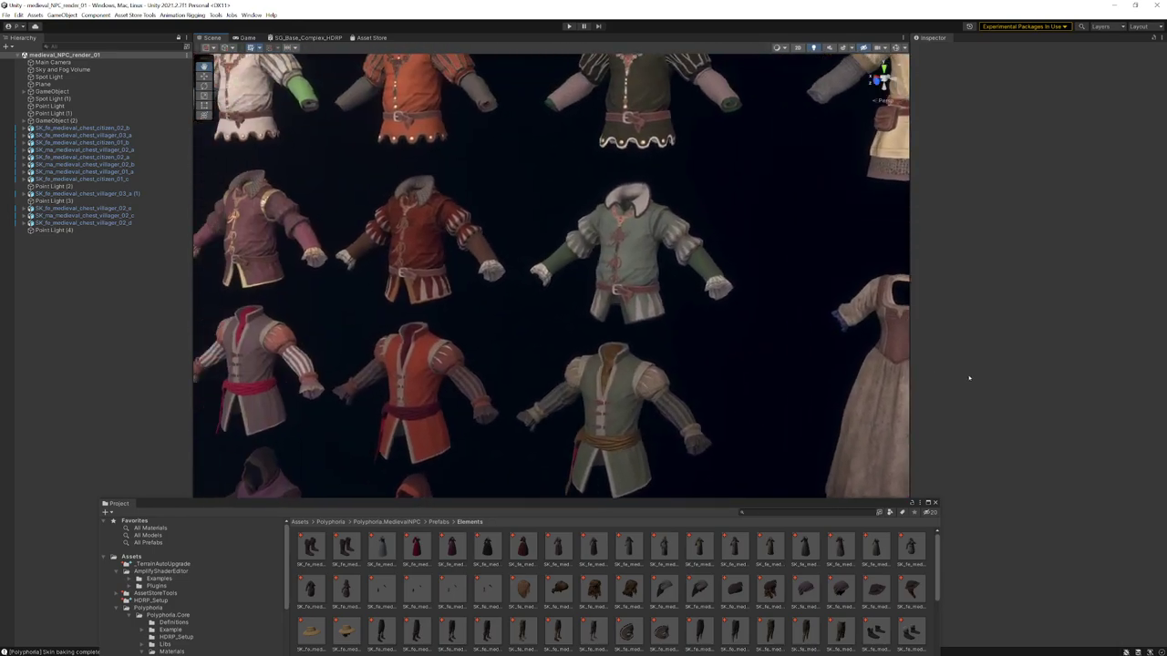
pyautogui.keyDown('alt'); pyautogui.moveTo(483, 288); pyautogui.dragTo(523, 289); pyautogui.keyUp('alt')
pyautogui.keyDown('alt'); pyautogui.moveTo(523, 289); pyautogui.dragTo(669, 286, button='right'); pyautogui.keyUp('alt')
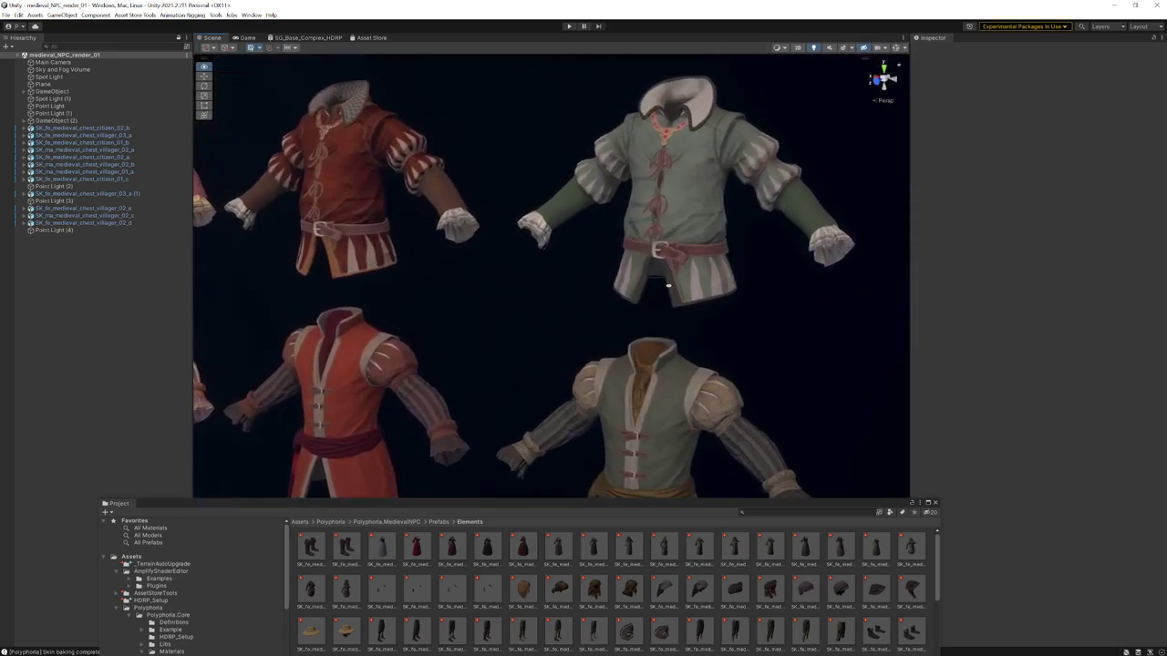
pyautogui.keyDown('alt'); pyautogui.moveTo(533, 294); pyautogui.dragTo(544, 441, button='middle'); pyautogui.keyUp('alt')
pyautogui.keyDown('alt'); pyautogui.moveTo(456, 346); pyautogui.dragTo(519, 341, button='right'); pyautogui.keyUp('alt')
pyautogui.keyDown('alt'); pyautogui.moveTo(338, 150); pyautogui.dragTo(437, 392, button='middle'); pyautogui.keyUp('alt')
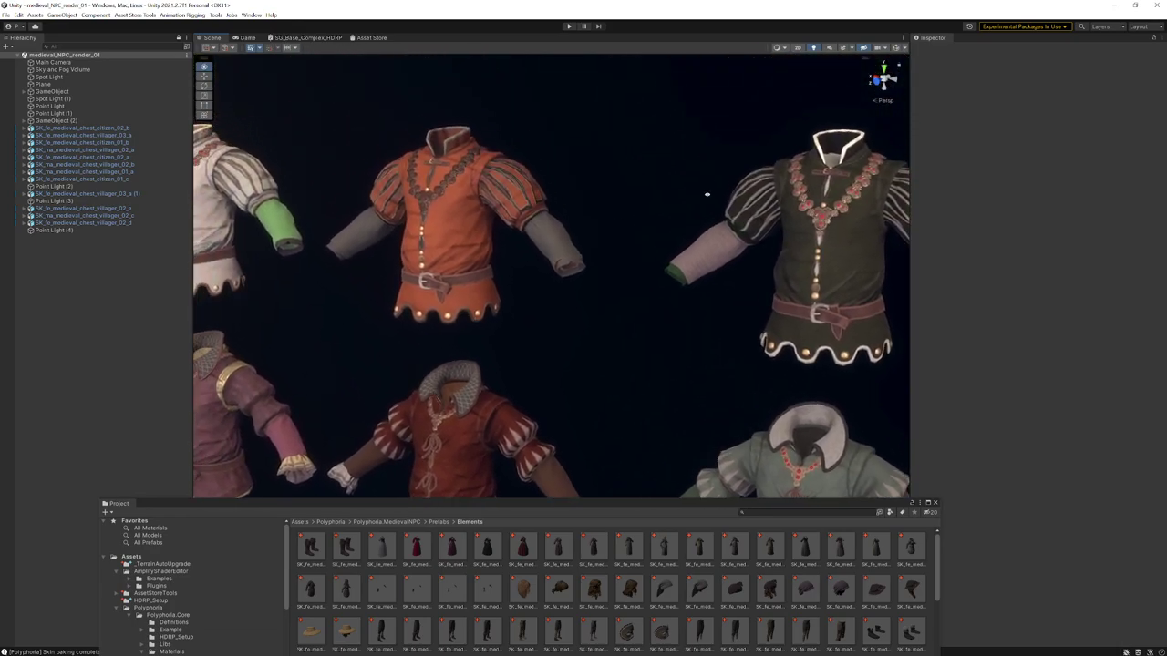
pyautogui.keyDown('alt'); pyautogui.moveTo(707, 194); pyautogui.dragTo(1015, 277, button='right'); pyautogui.keyUp('alt')
pyautogui.keyDown('alt'); pyautogui.moveTo(609, 235); pyautogui.dragTo(264, 367, button='middle'); pyautogui.keyUp('alt')
pyautogui.keyDown('alt'); pyautogui.moveTo(264, 367); pyautogui.dragTo(401, 315, button='right'); pyautogui.keyUp('alt')
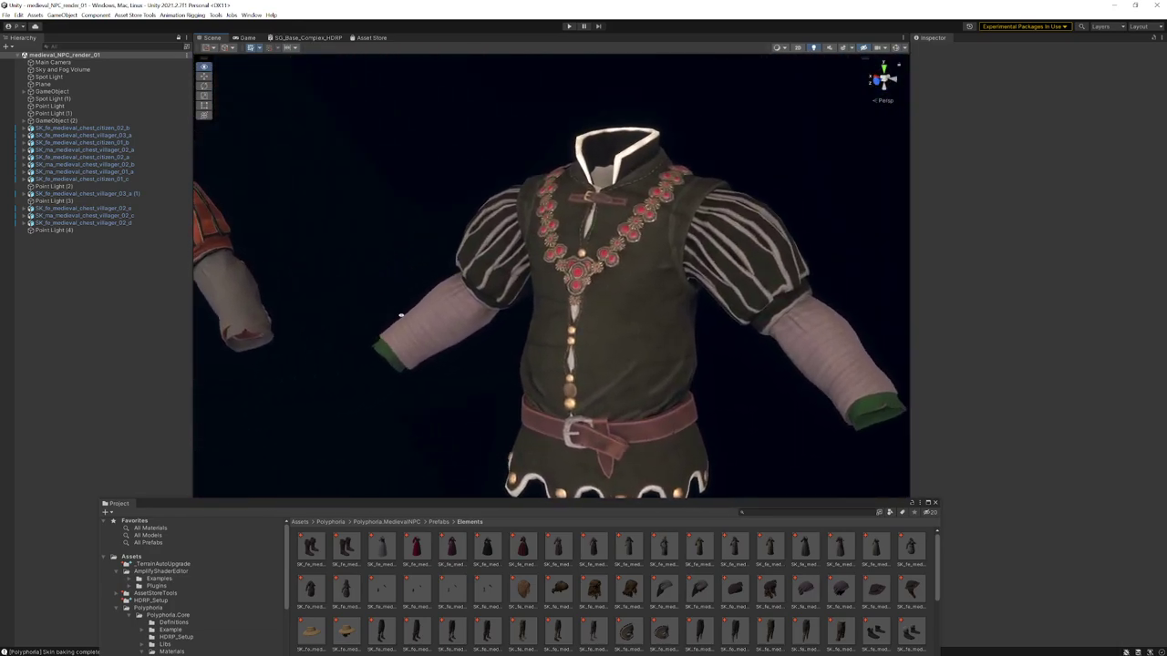
pyautogui.scroll(-5, 400, 316)
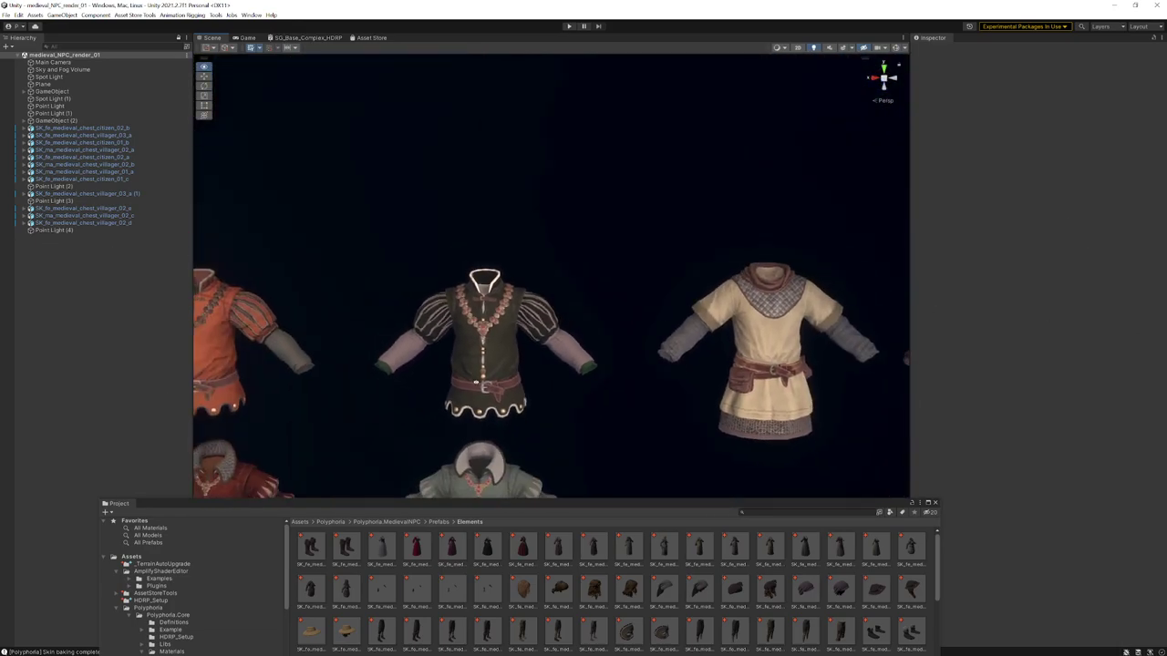
# Select the male villager in the brown vest and frame the lineup of six assembled characters for viewing
pyautogui.keyDown('alt'); pyautogui.moveTo(476, 383); pyautogui.dragTo(300, 425); pyautogui.keyUp('alt')
pyautogui.keyDown('alt'); pyautogui.moveTo(300, 425); pyautogui.dragTo(609, 634, button='middle'); pyautogui.keyUp('alt')
pyautogui.keyDown('alt'); pyautogui.moveTo(594, 316); pyautogui.dragTo(5, 229); pyautogui.keyUp('alt')
pyautogui.click(424, 260)
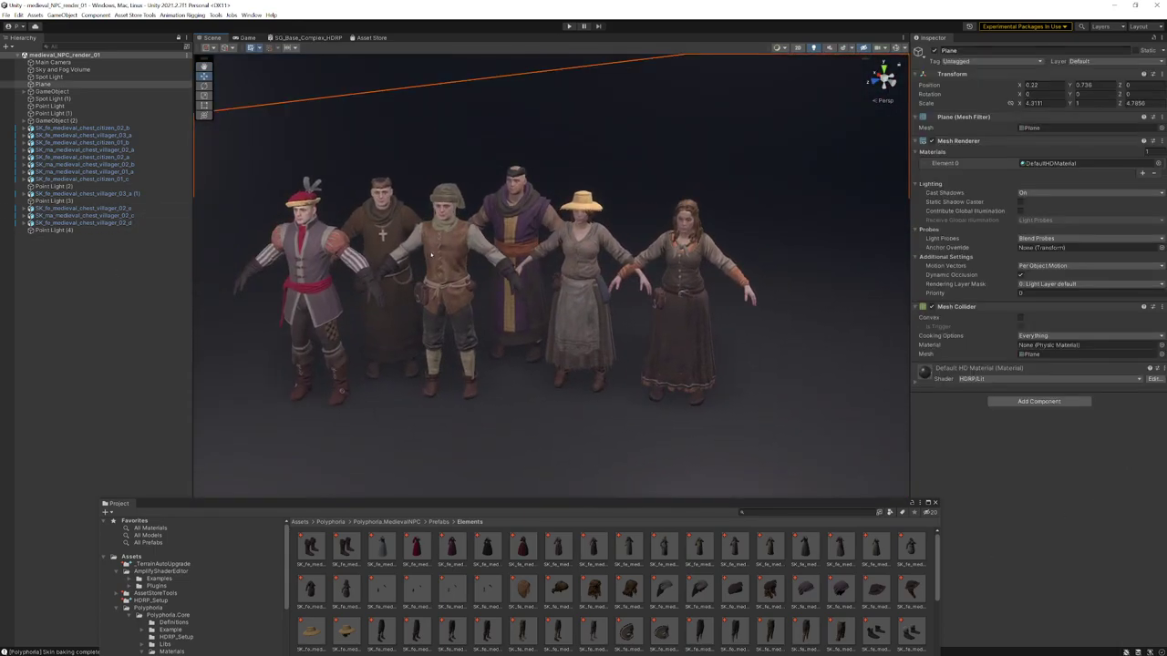
pyautogui.press('f')
pyautogui.keyDown('alt'); pyautogui.moveTo(531, 238); pyautogui.dragTo(428, 283, button='right'); pyautogui.keyUp('alt')
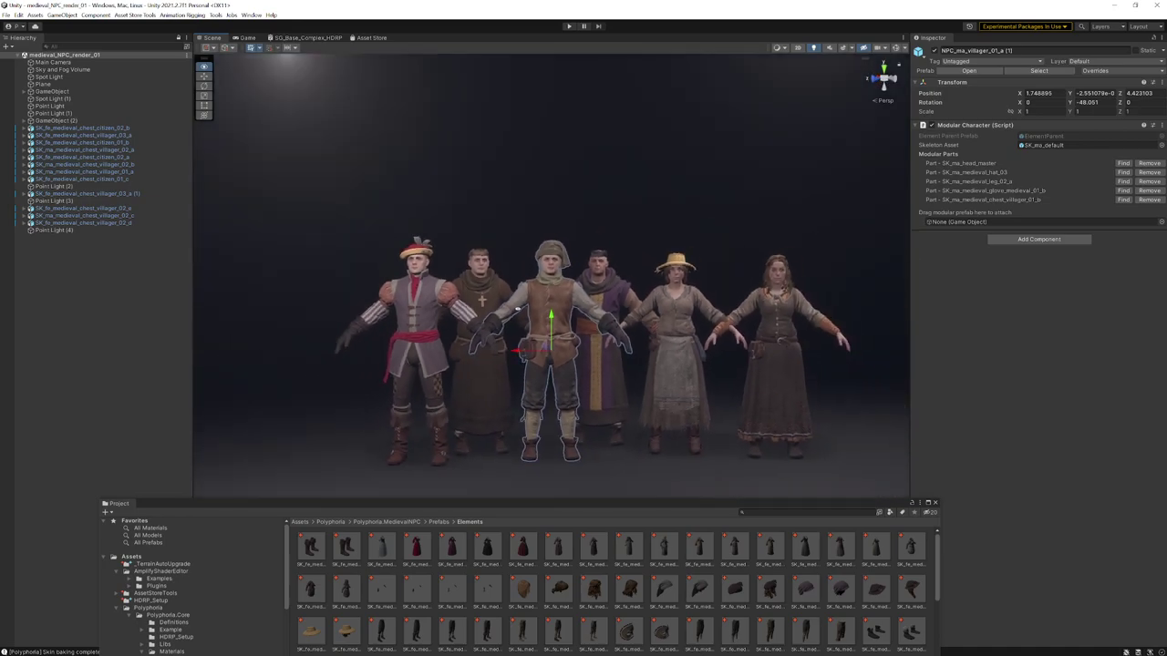
pyautogui.keyDown('alt'); pyautogui.moveTo(524, 326); pyautogui.dragTo(504, 312, button='middle'); pyautogui.keyUp('alt')
pyautogui.keyDown('alt'); pyautogui.moveTo(506, 314); pyautogui.dragTo(552, 323, button='right'); pyautogui.keyUp('alt')
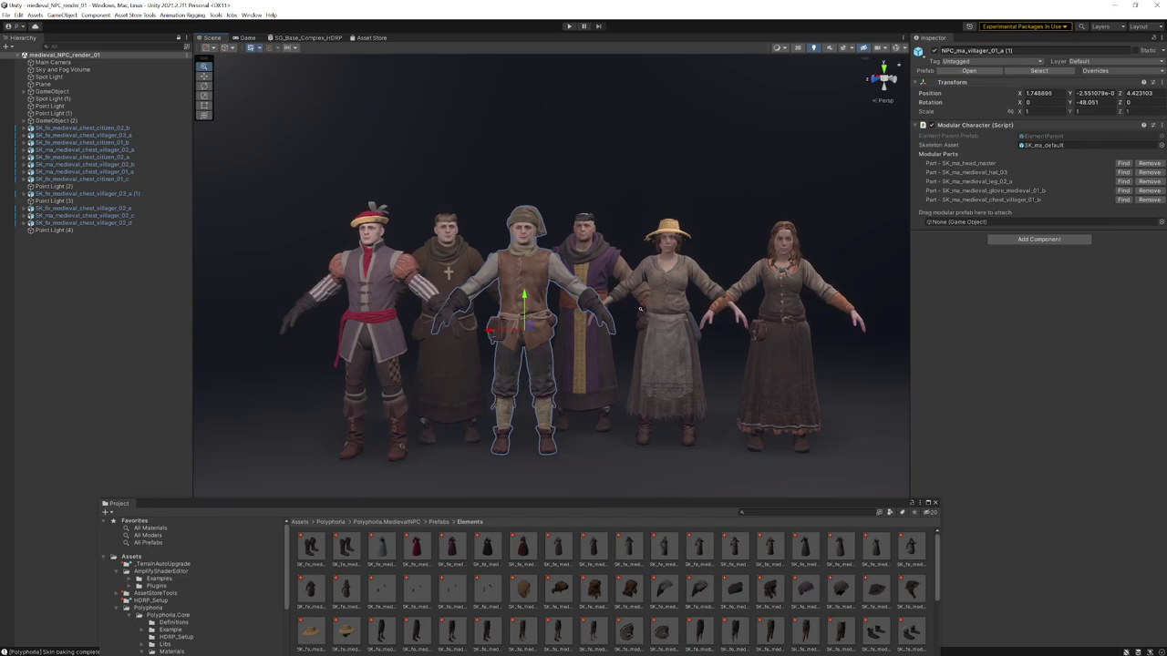
pyautogui.keyDown('alt'); pyautogui.moveTo(640, 310); pyautogui.dragTo(660, 338); pyautogui.keyUp('alt')
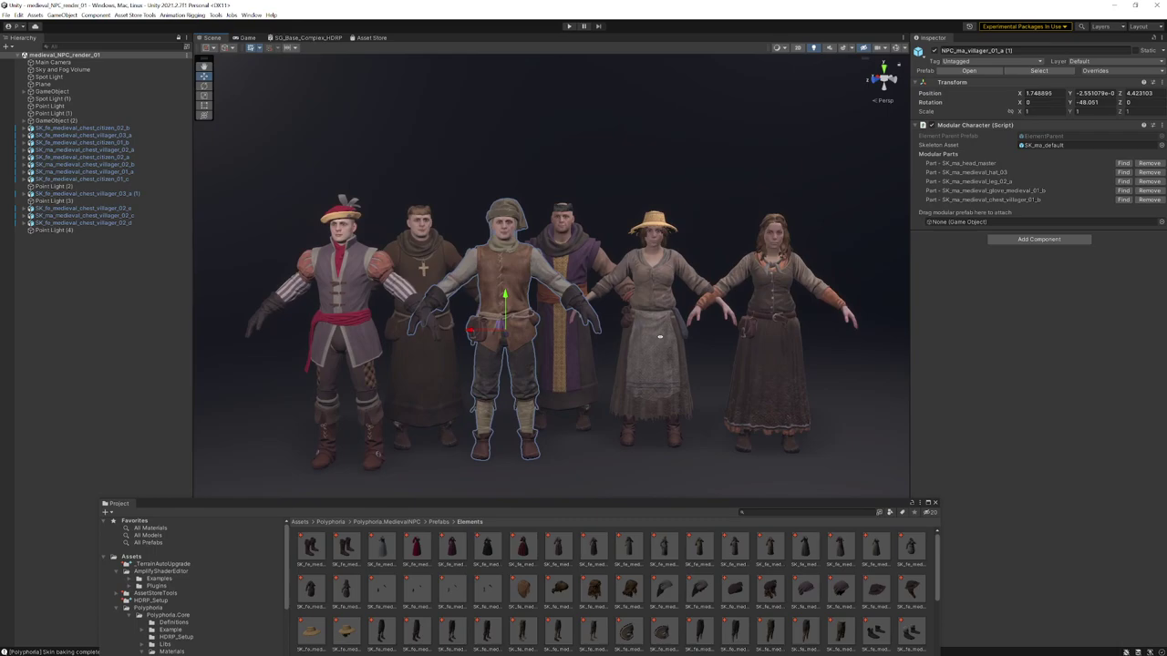
# Raise the Project window over the scene and collapse the Materials and Meshes folders of Polyphoria.Core
pyautogui.moveTo(617, 503); pyautogui.dragTo(710, 326)
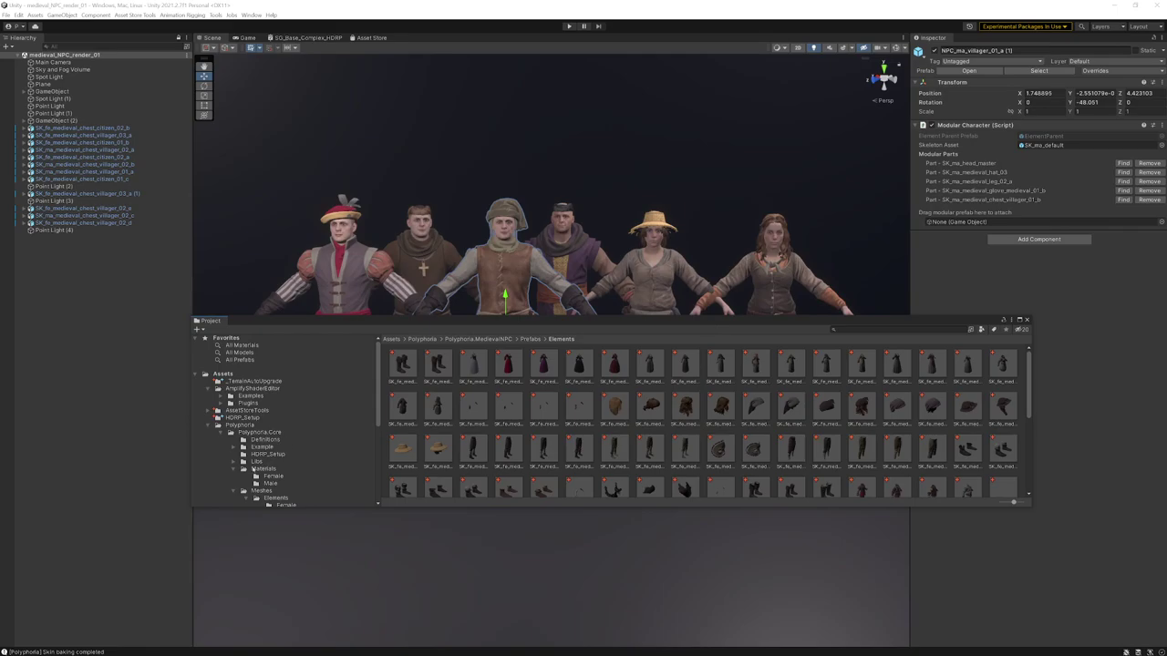
pyautogui.click(237, 469)
pyautogui.click(235, 468)
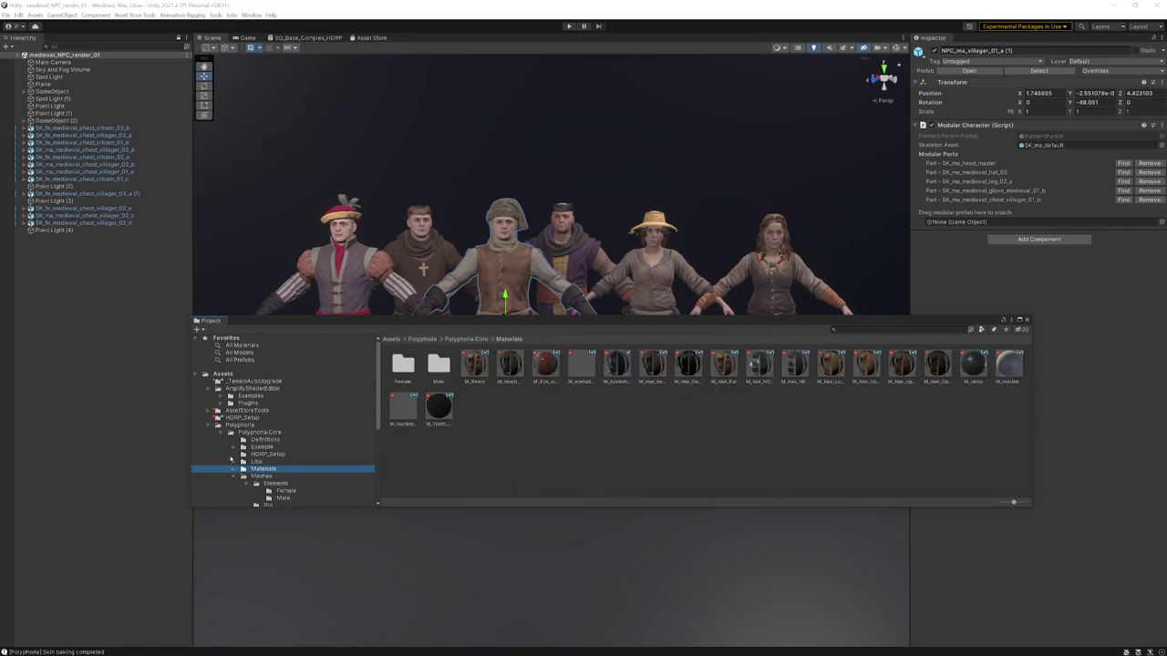
pyautogui.click(237, 476)
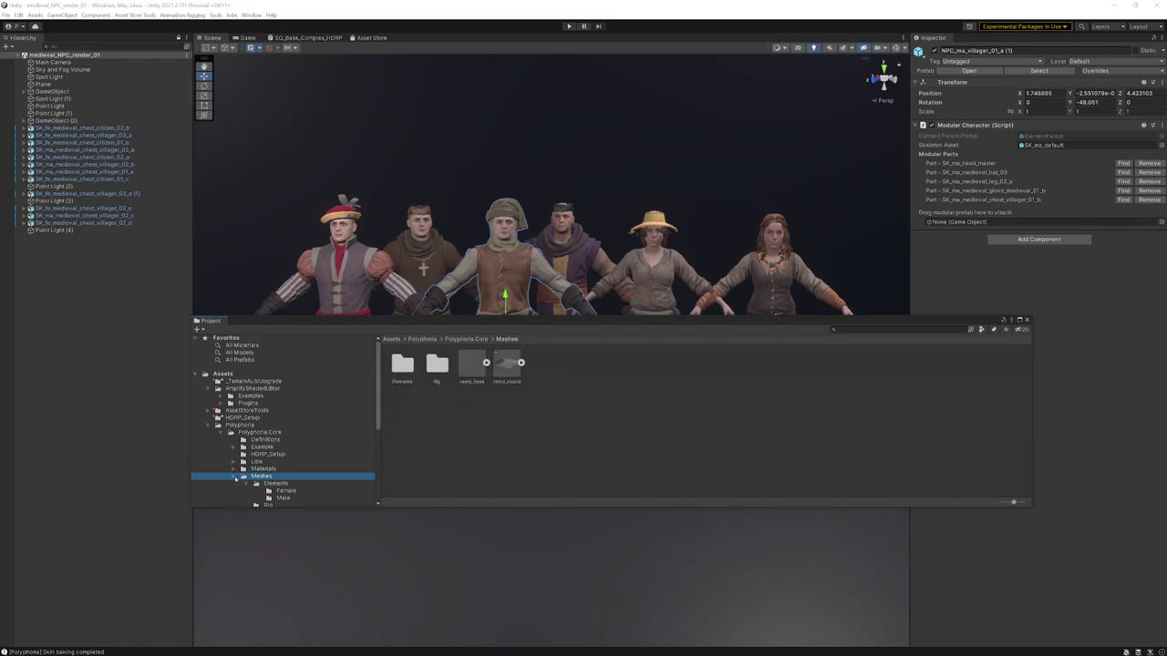
pyautogui.click(234, 475)
# Open the HDRP shader folder of Polyphoria.Core and move the Project window down below the characters
pyautogui.scroll(-3, 235, 477)
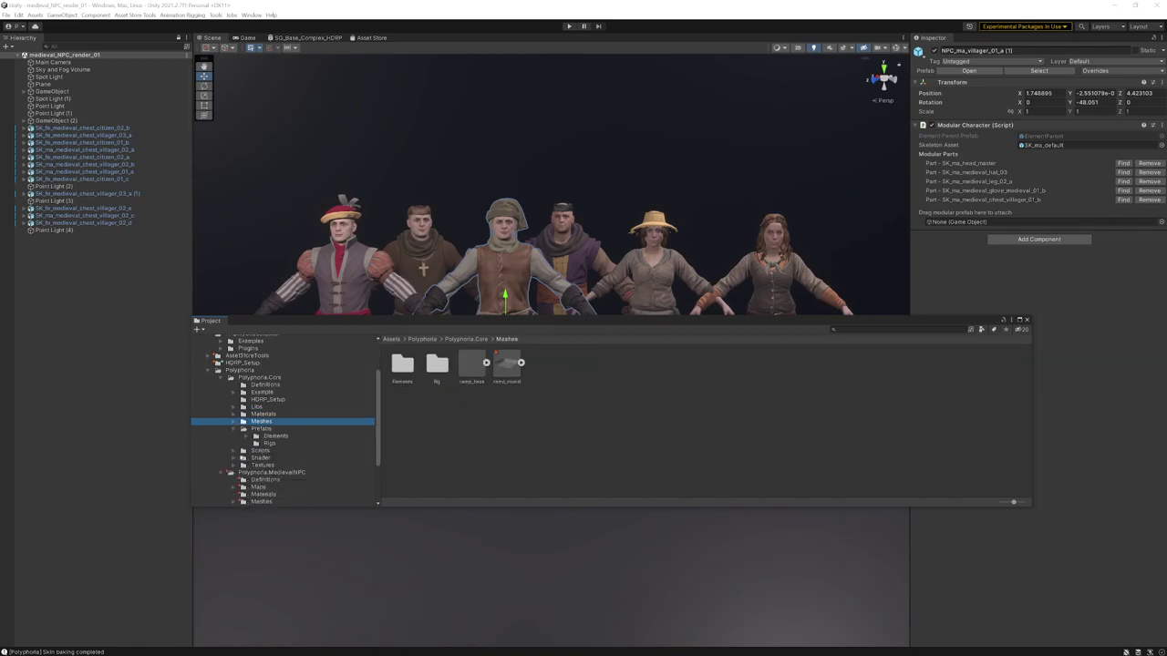
pyautogui.click(235, 457)
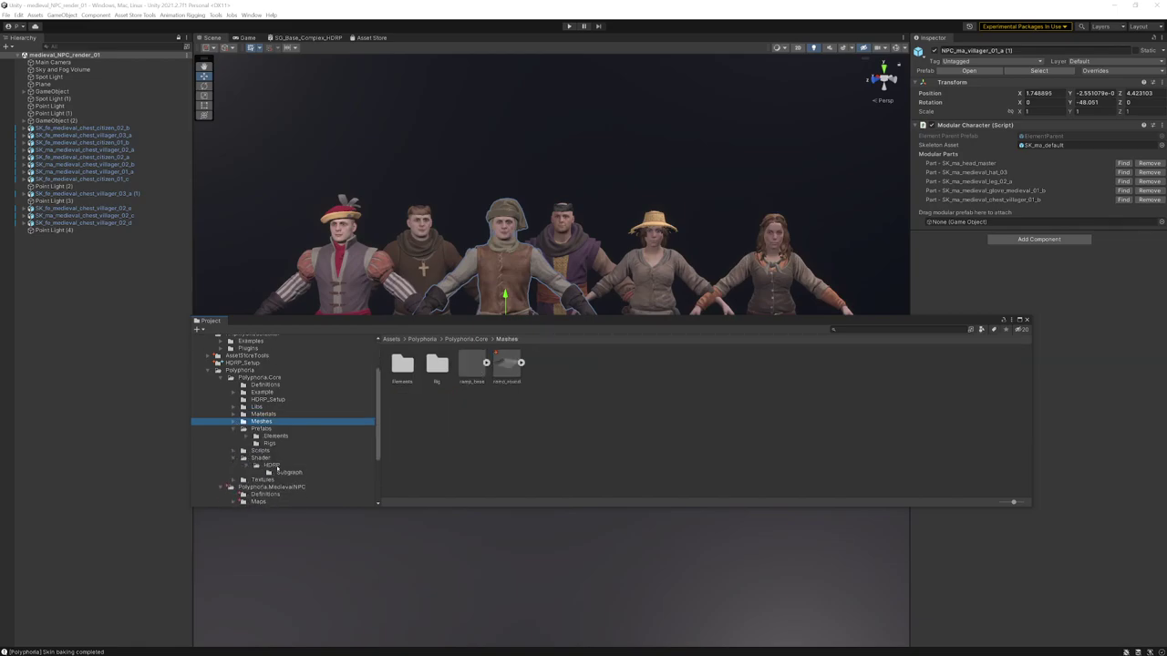
pyautogui.click(276, 468)
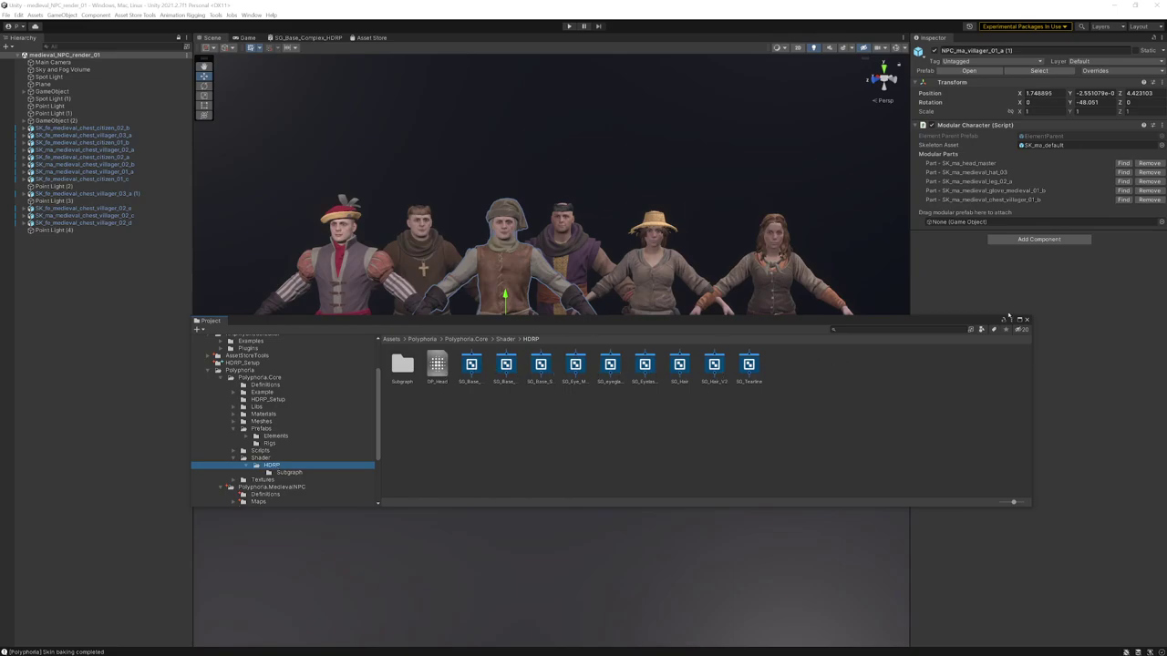
pyautogui.moveTo(977, 321); pyautogui.dragTo(979, 478)
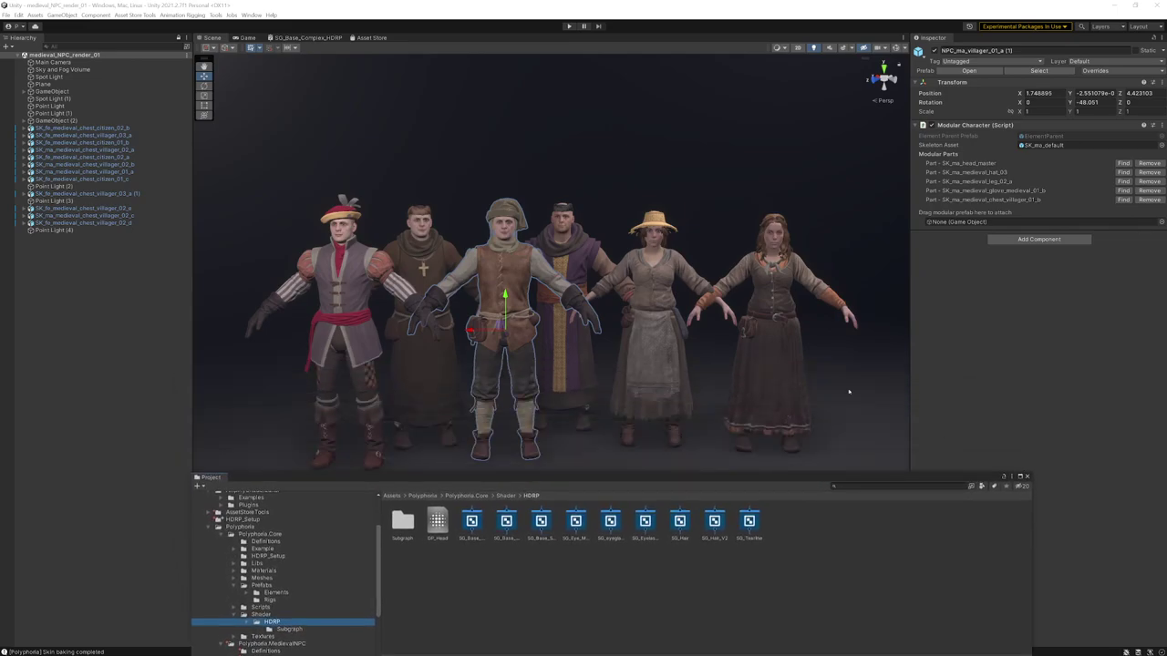